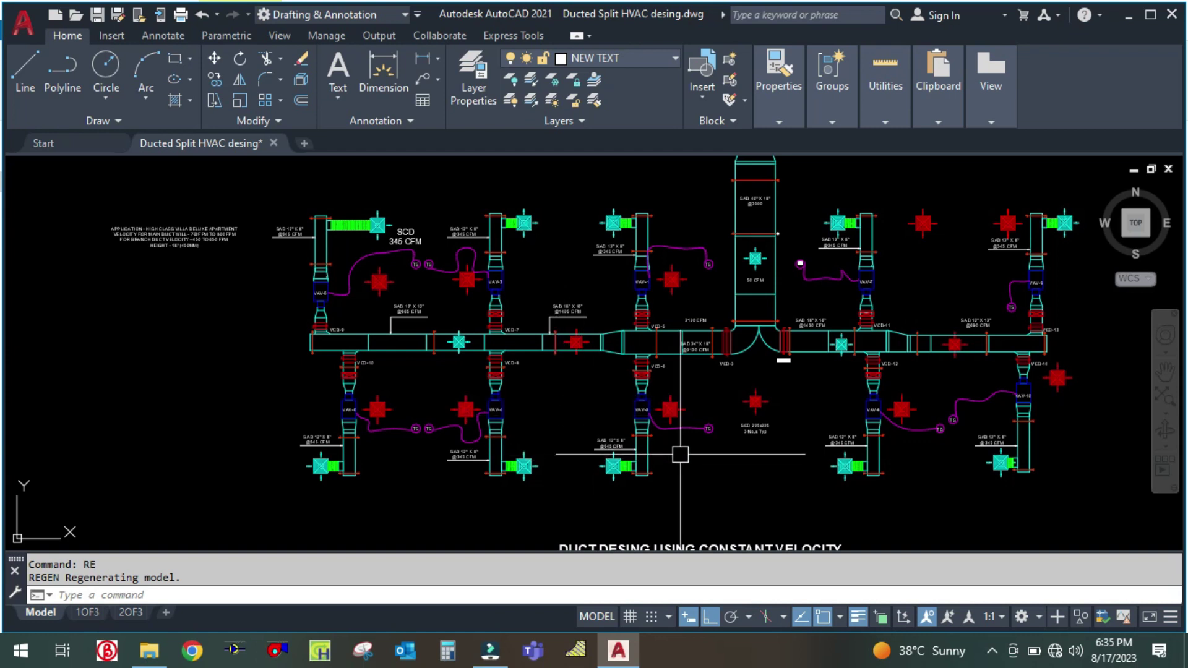
Step: Pan and zoom around the duct layout to bring the VAV-1, VAV-3 and VAV-7 rows into view
left_click_drag(709, 476, 684, 496)
scroll(684, 496, "up", 2)
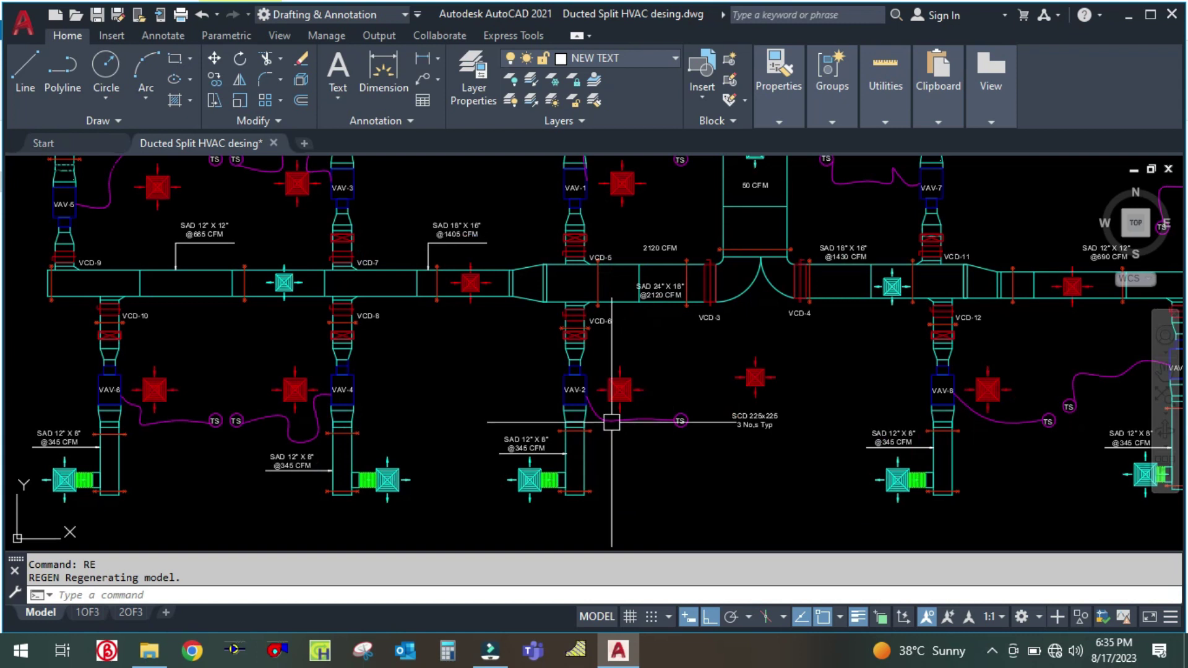
scroll(503, 397, "down", 4)
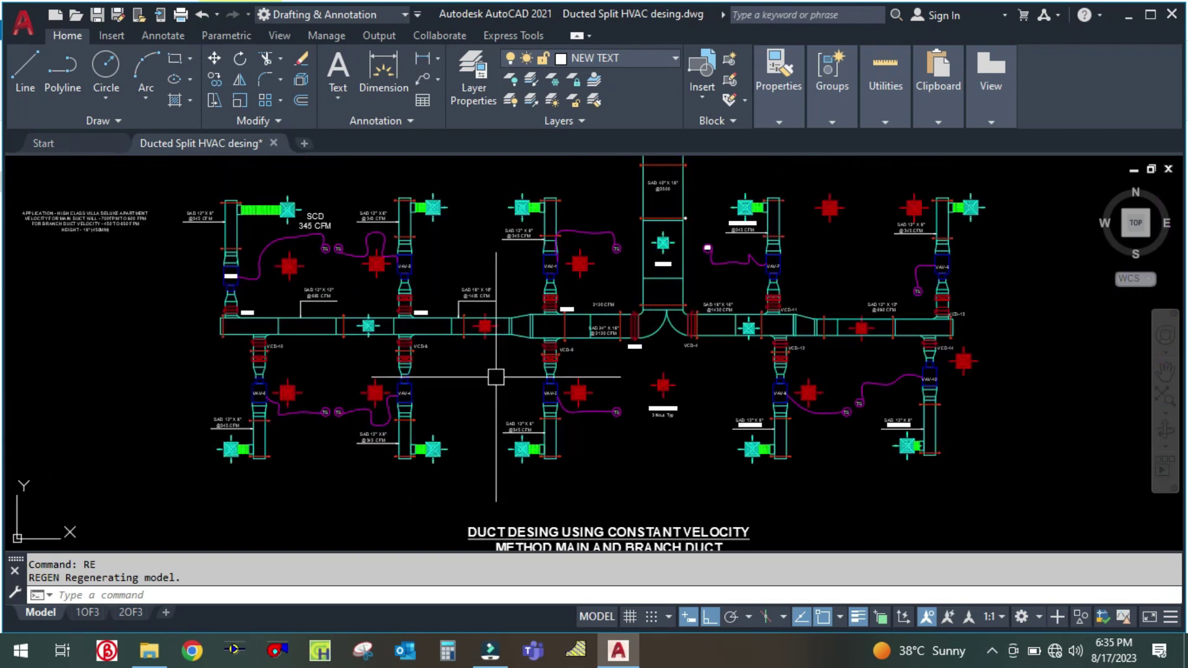
scroll(474, 414, "up", 2)
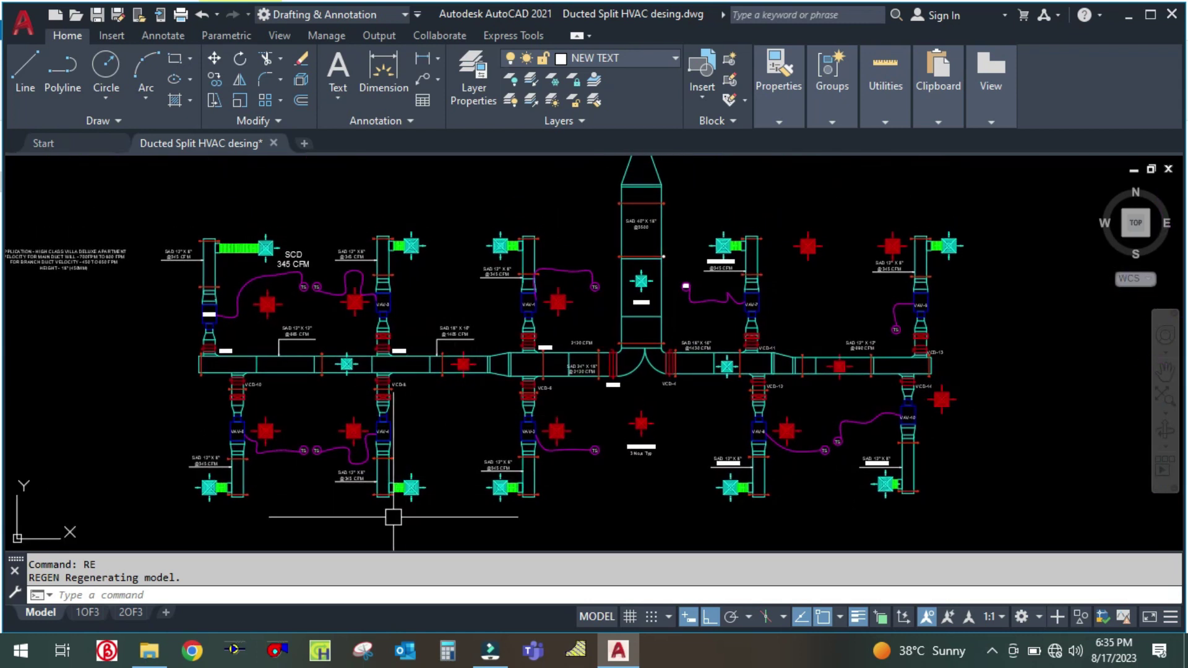
scroll(393, 516, "up", 2)
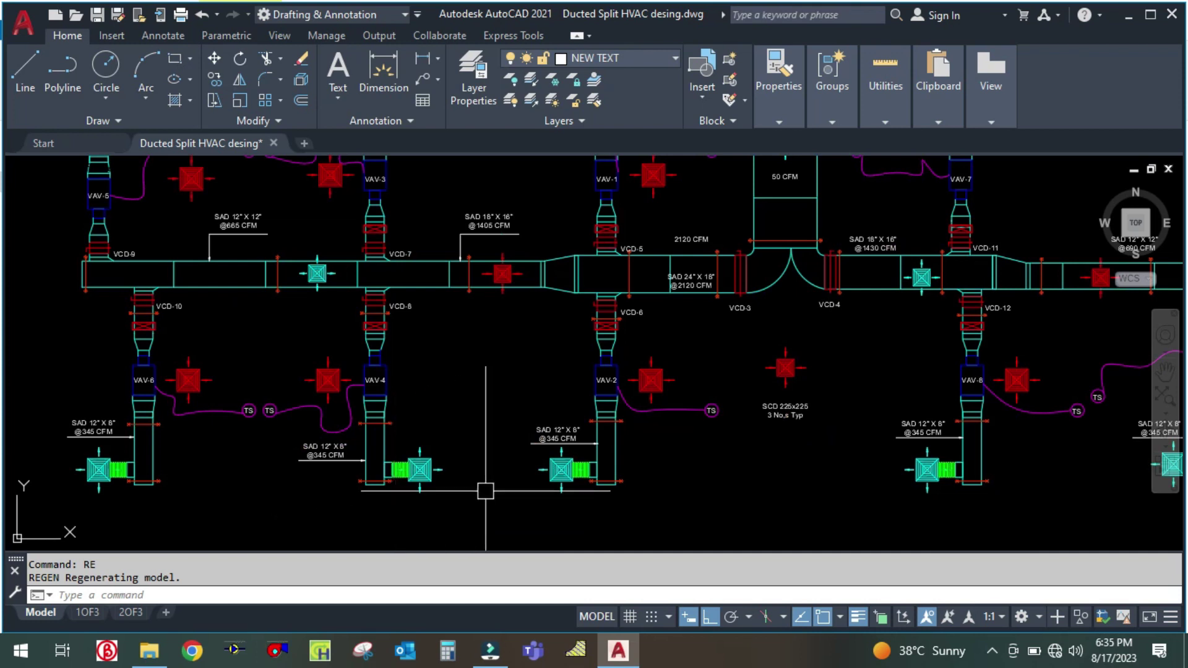
scroll(398, 515, "up", 2)
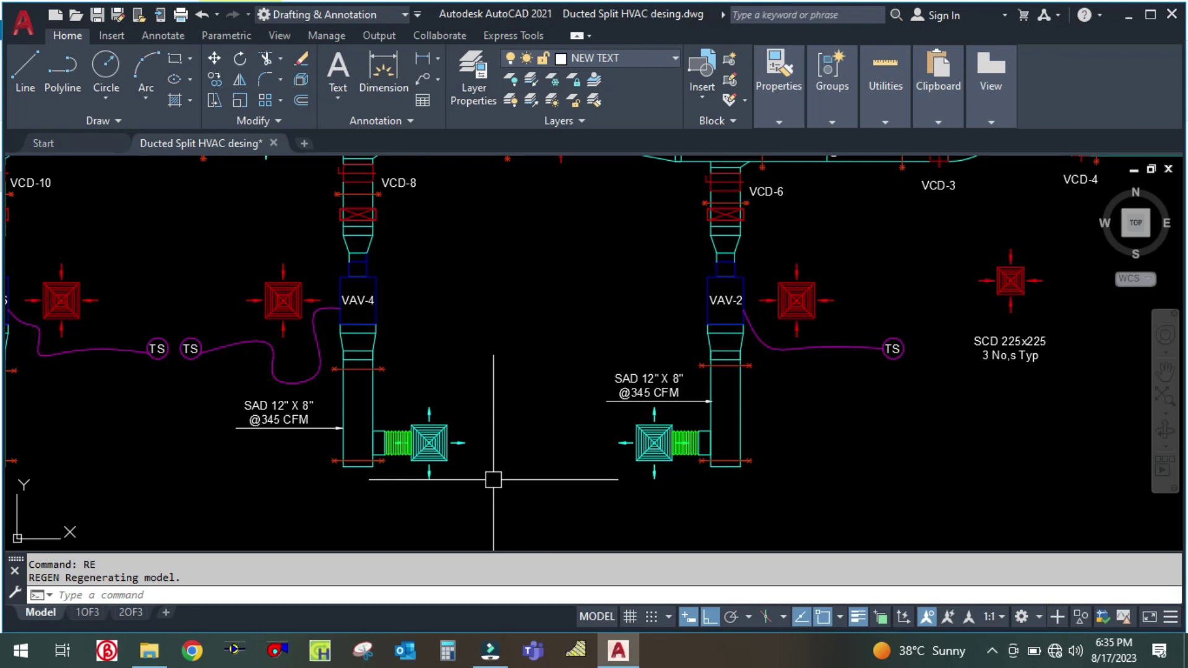
scroll(491, 416, "down", 2)
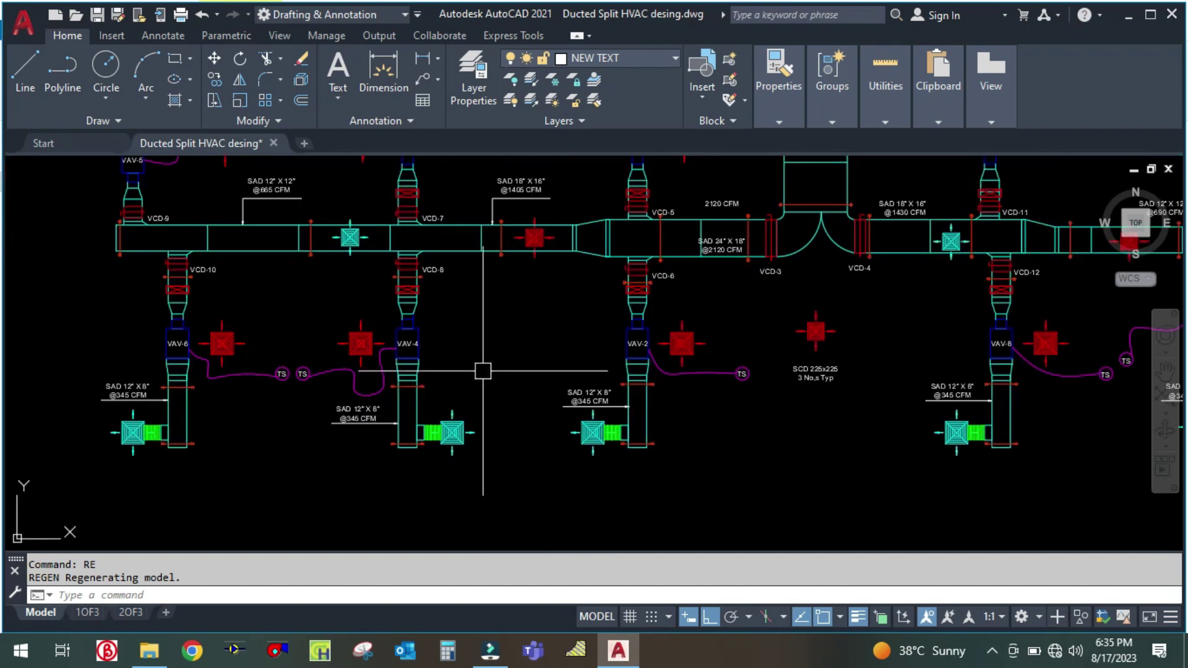
left_click_drag(500, 360, 499, 427)
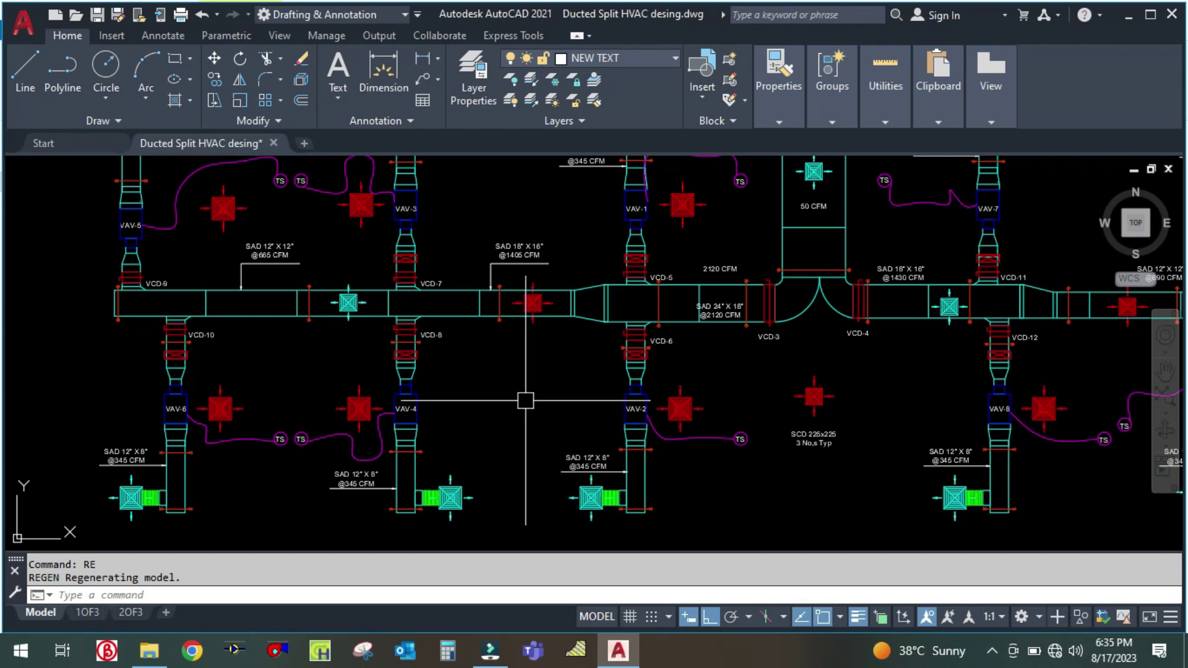
Step: Pan and zoom until the VAV-6 and VAV-4 branches and their SAD labels fill the view
left_click_drag(527, 390, 470, 411)
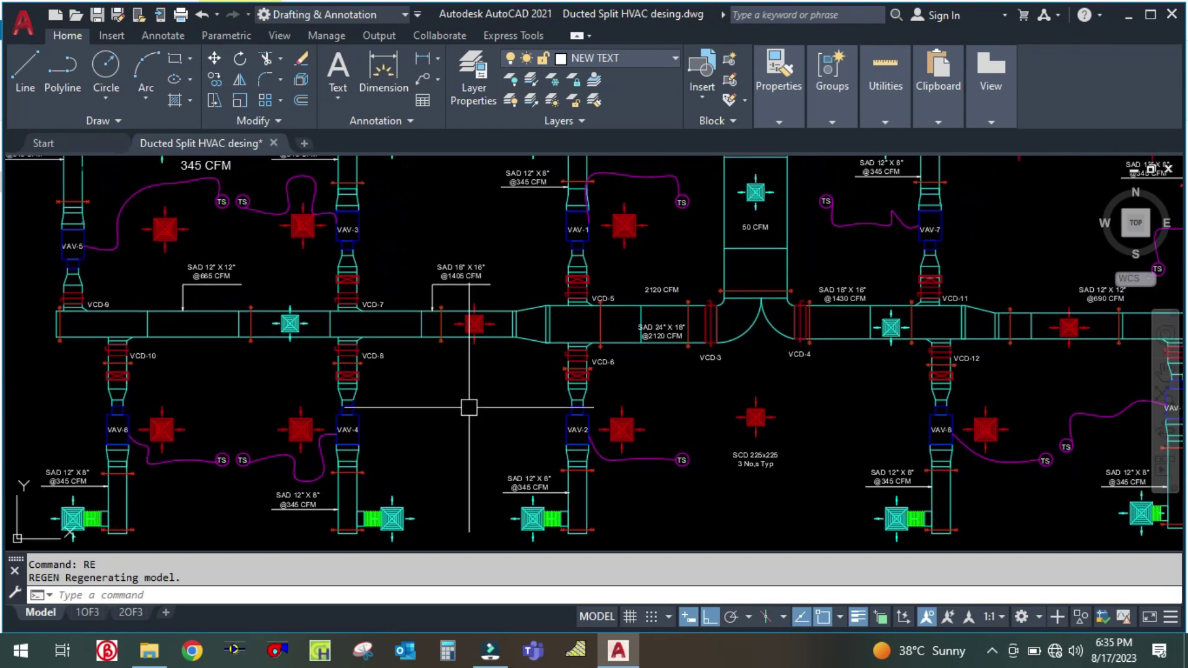
scroll(467, 403, "down", 3)
scroll(459, 400, "up", 3)
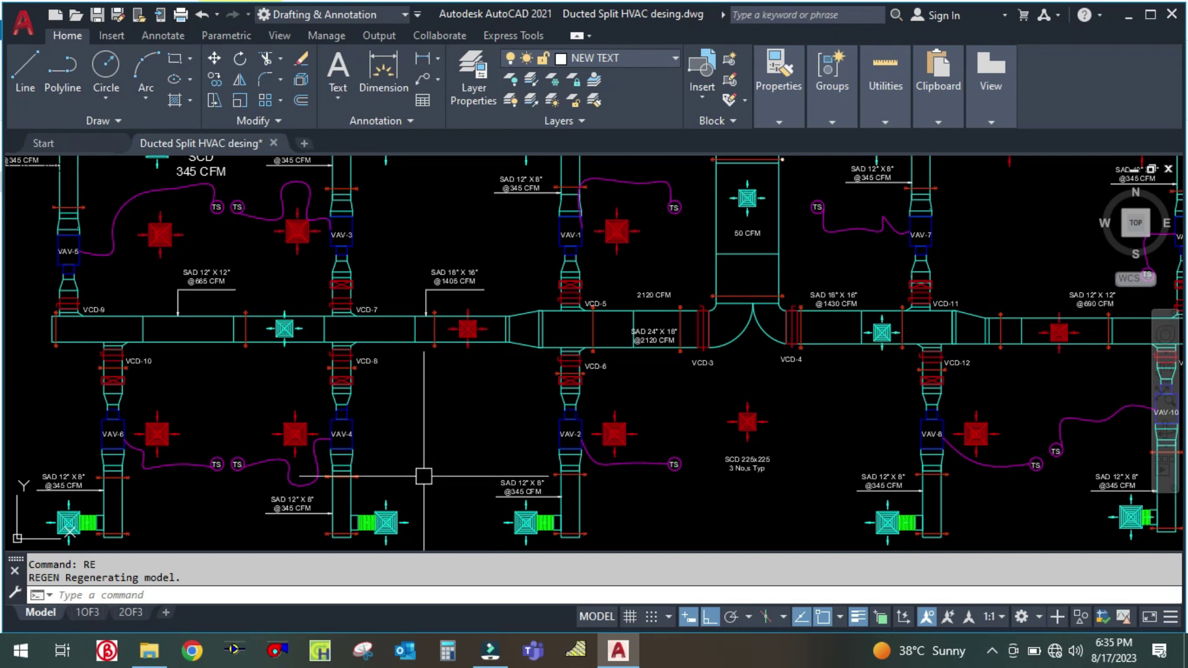
mouse_move(459, 393)
left_mouse_down()
mouse_move(472, 406)
mouse_move(642, 371)
left_mouse_up()
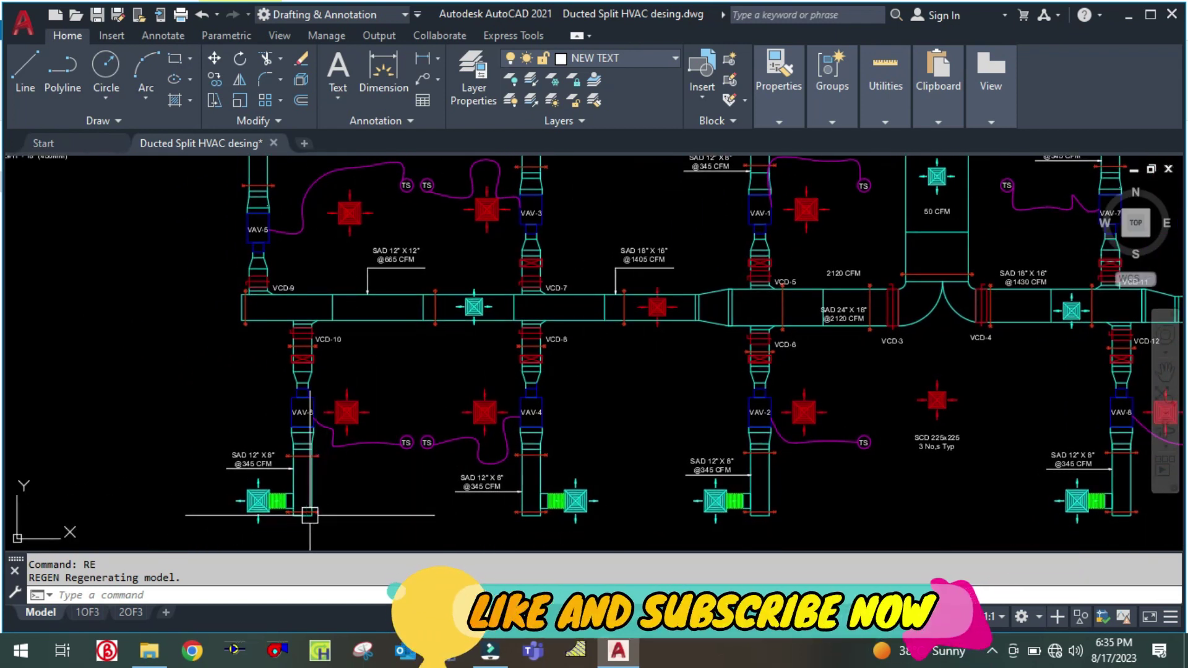
scroll(314, 507, "up", 2)
left_click_drag(314, 507, 420, 452)
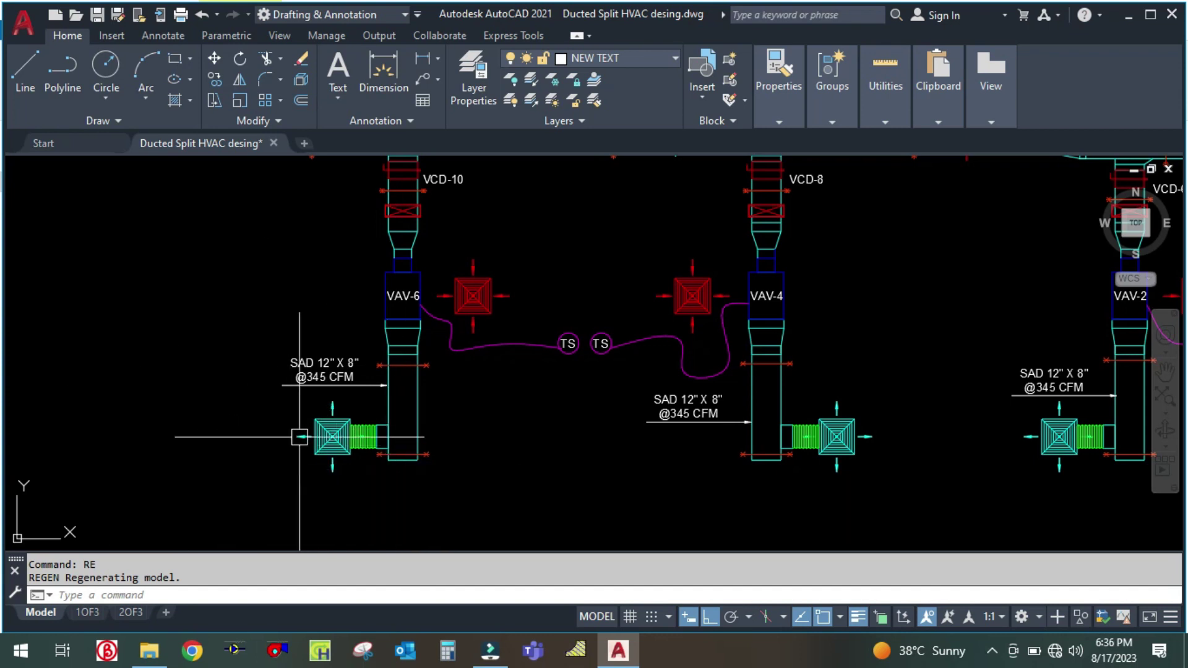
scroll(321, 484, "up", 2)
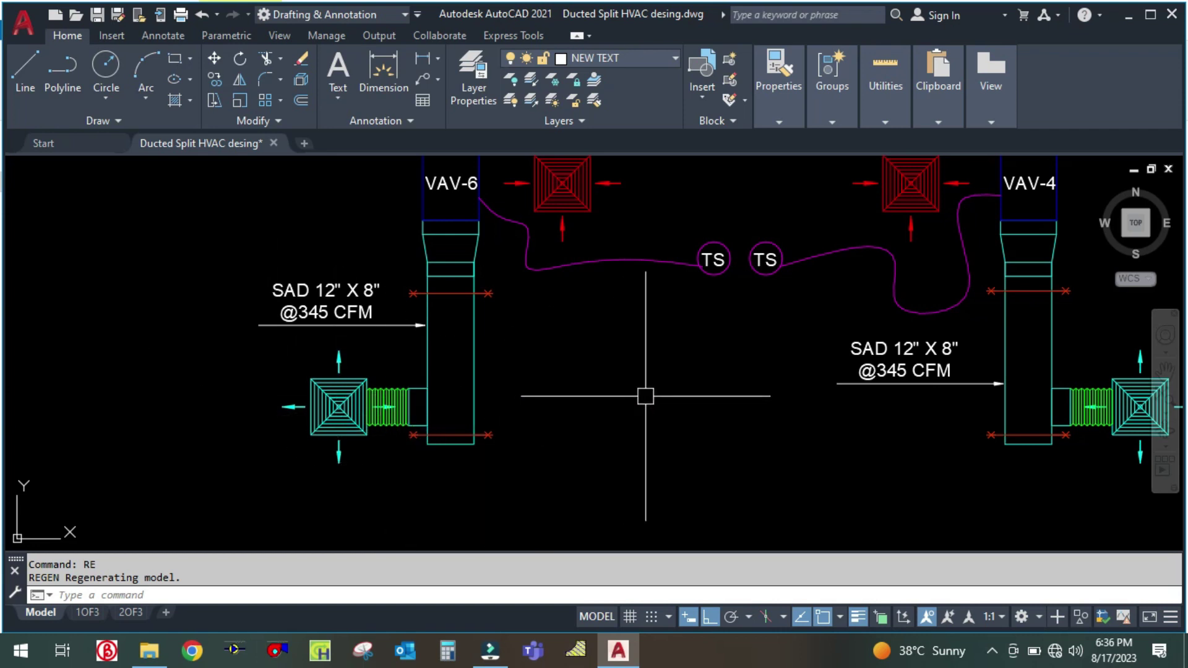
middle_click(590, 443)
left_click_drag(590, 443, 636, 412)
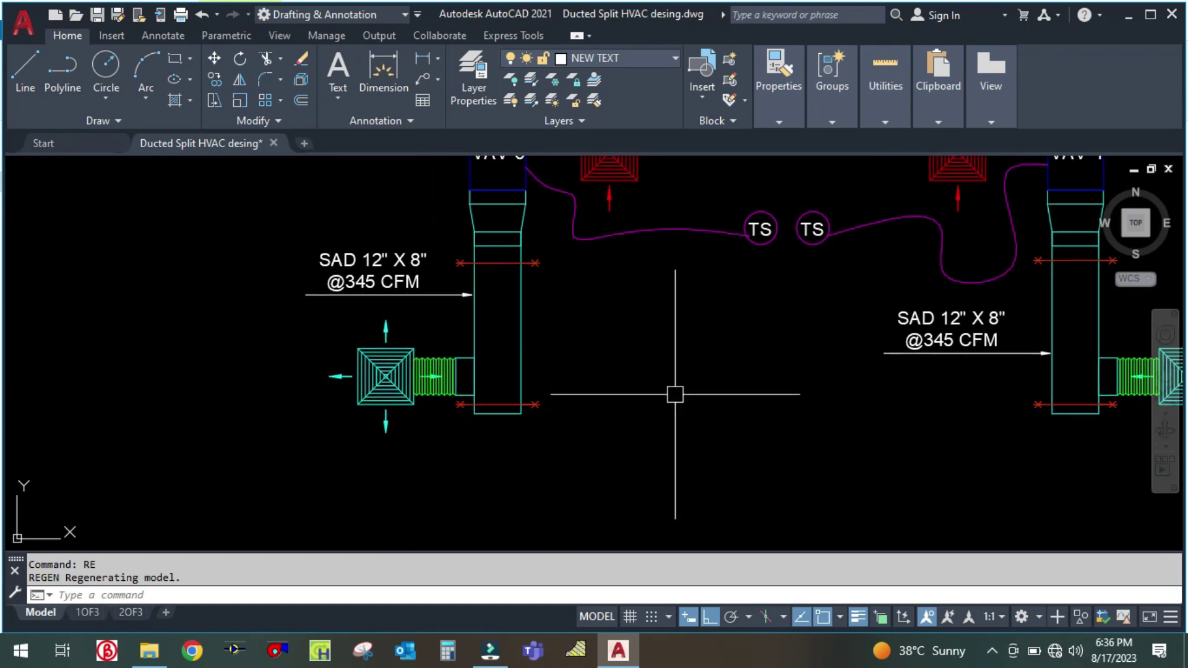
type("co")
key("Return")
left_click(408, 272)
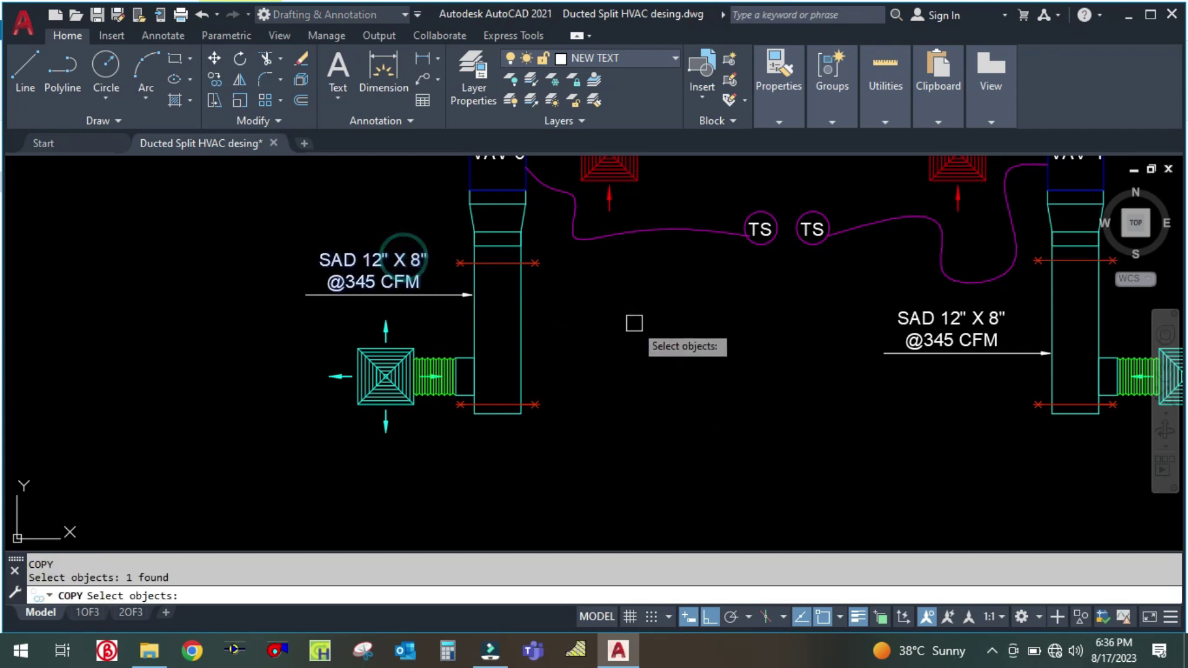
key("Return")
left_click(634, 323)
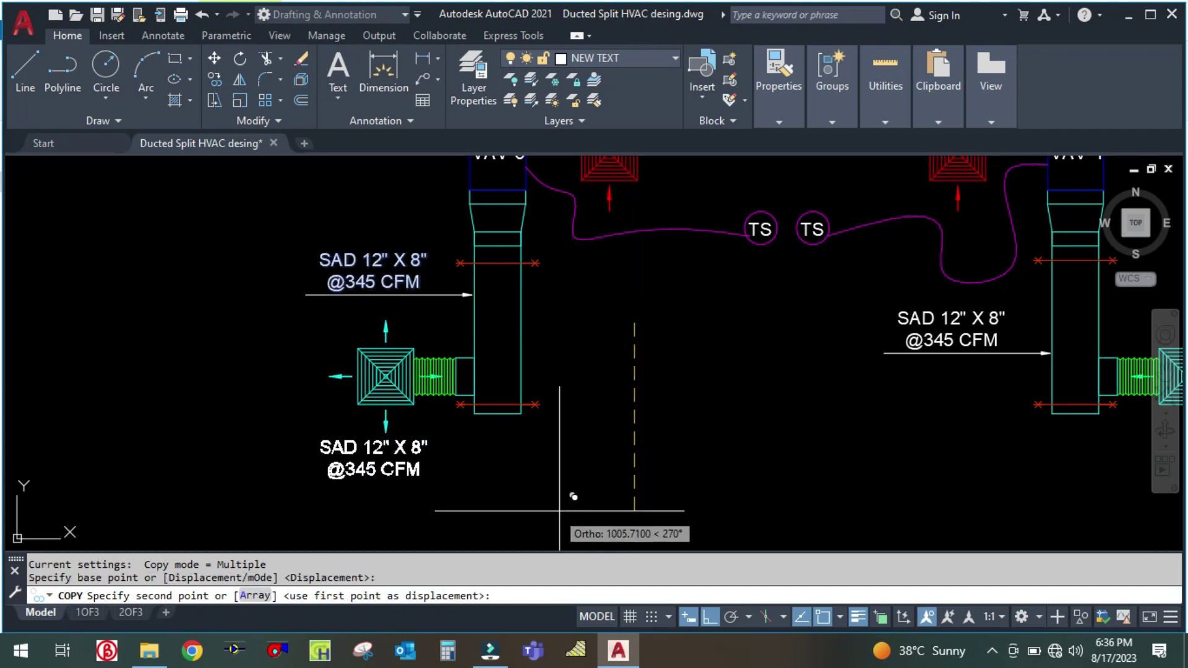
scroll(588, 406, "down", 2)
left_click(357, 428)
key("Return")
Step: Start moving the copied label, then cancel the move
type("m")
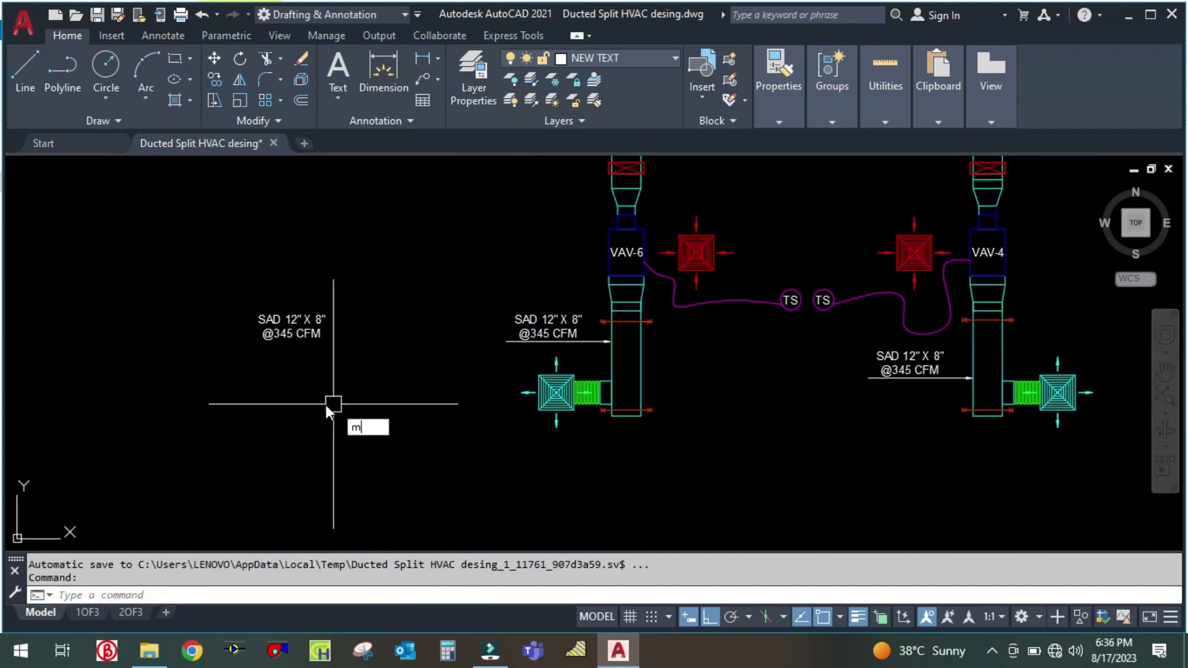
key("Return")
left_click(284, 335)
key("Return")
left_click(319, 380)
key("Escape")
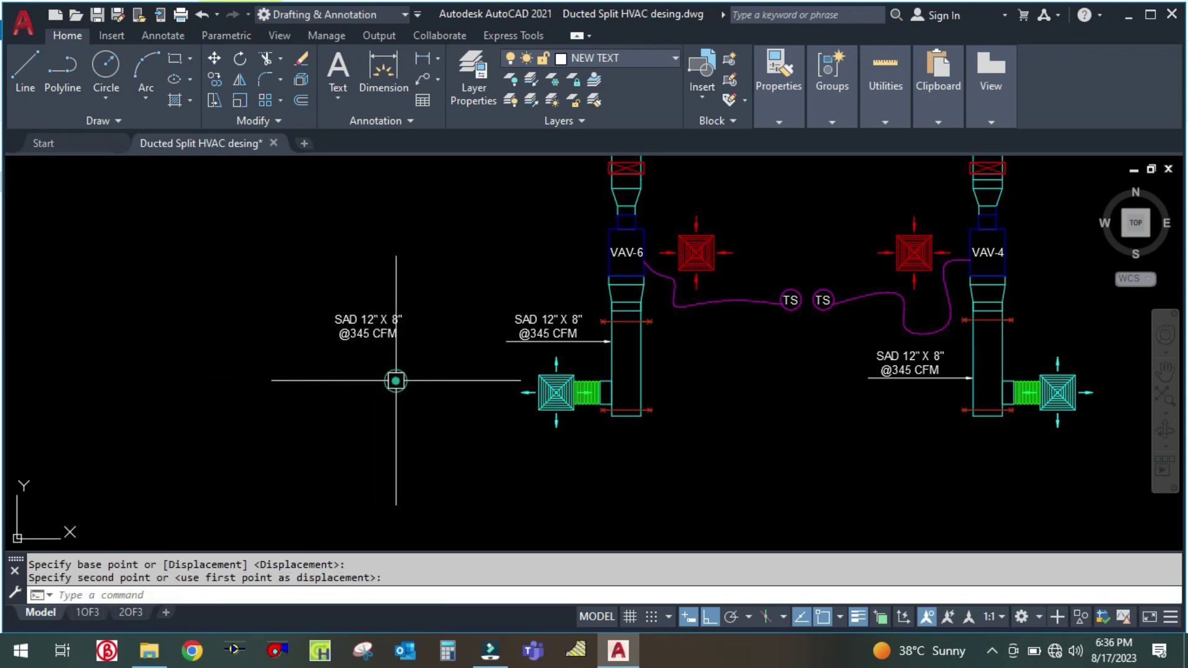
Step: Open the copied label in the text editor and select all its text
left_click(391, 339)
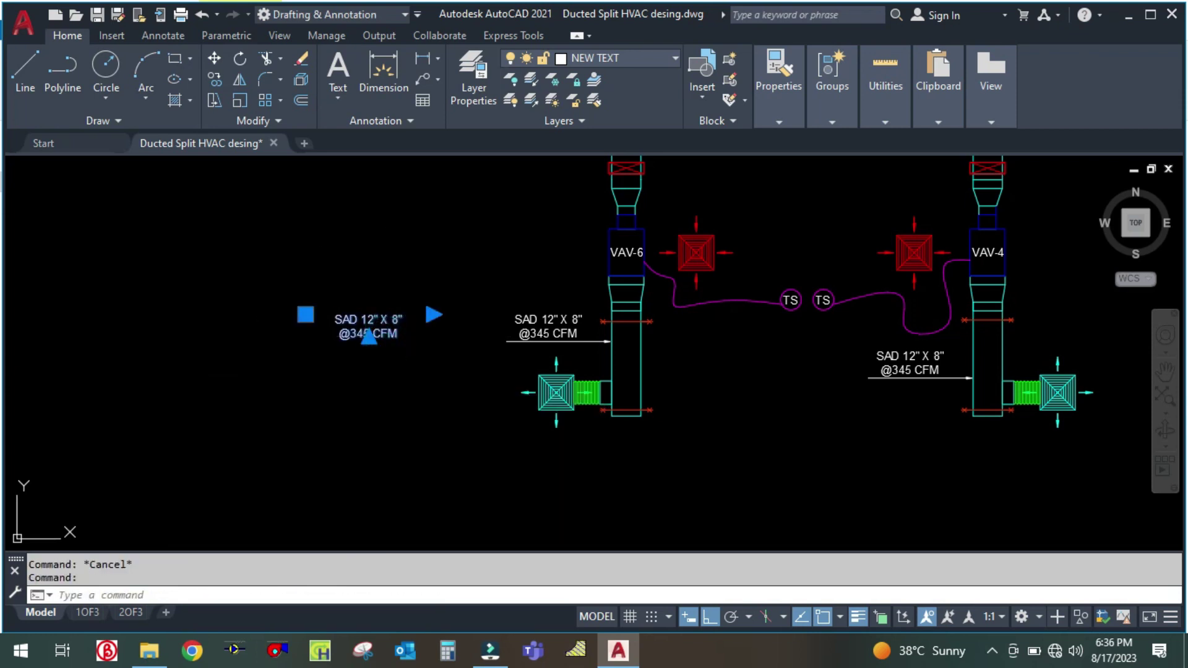
double_click(396, 337)
left_click(399, 326)
triple_click(391, 337)
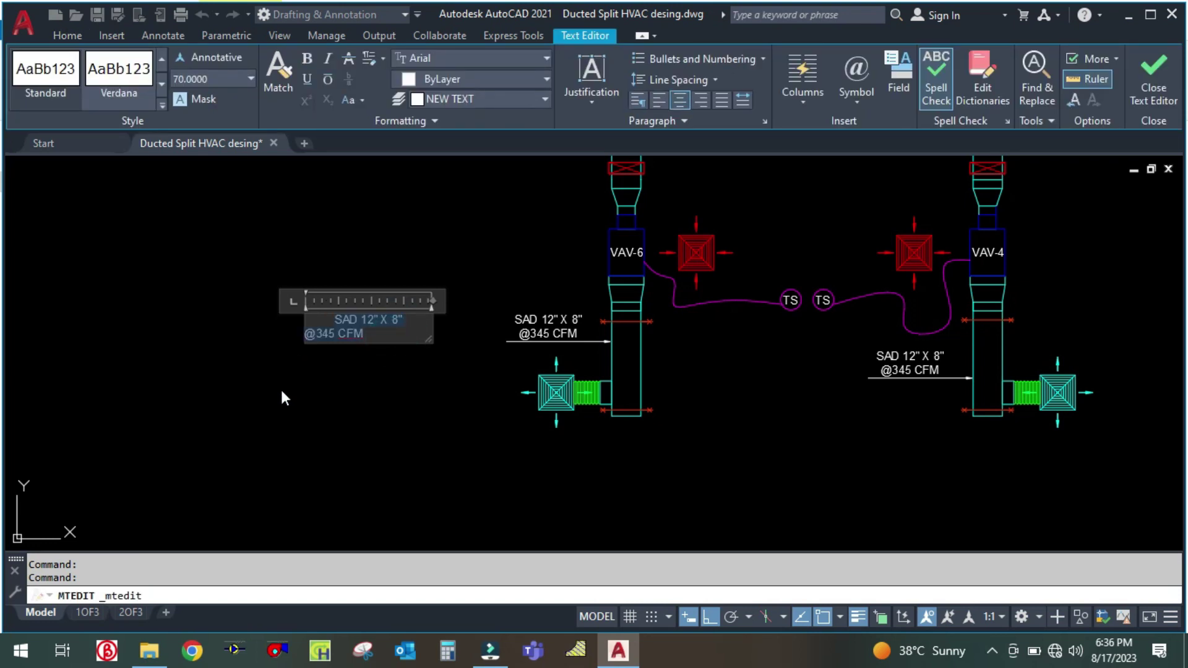
Step: Type Q = A X V, WHERE and Q = AIR FLOW IN CFM OR LPS in capitals
key("Caps_Lock")
type("Q")
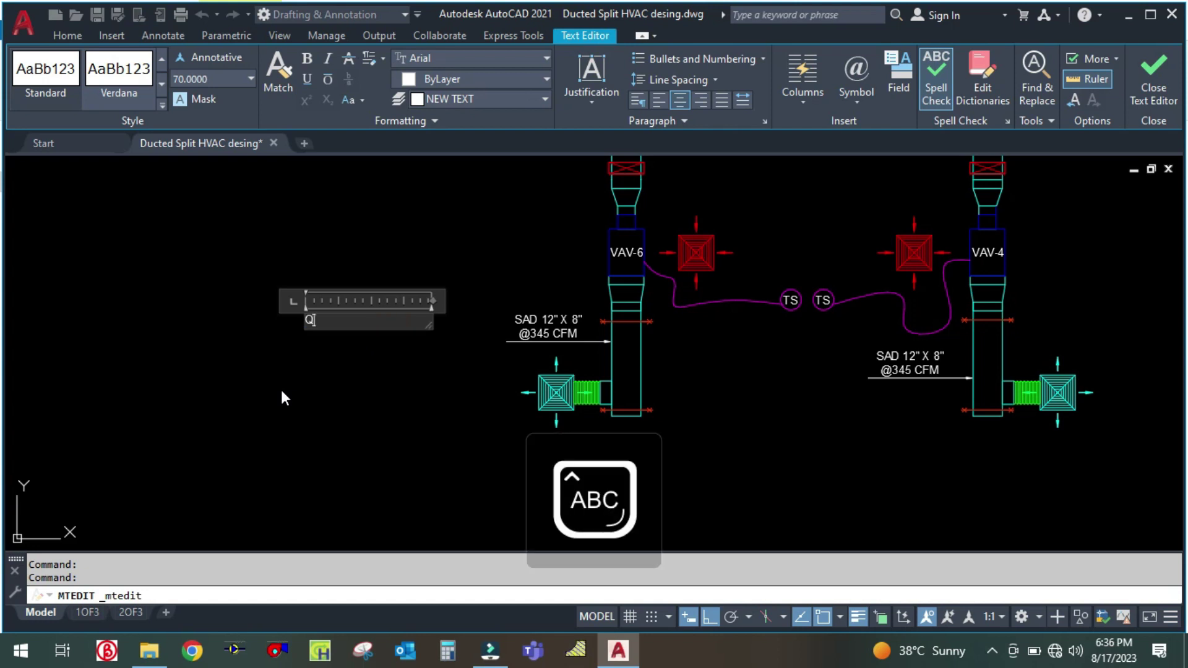
type(" =")
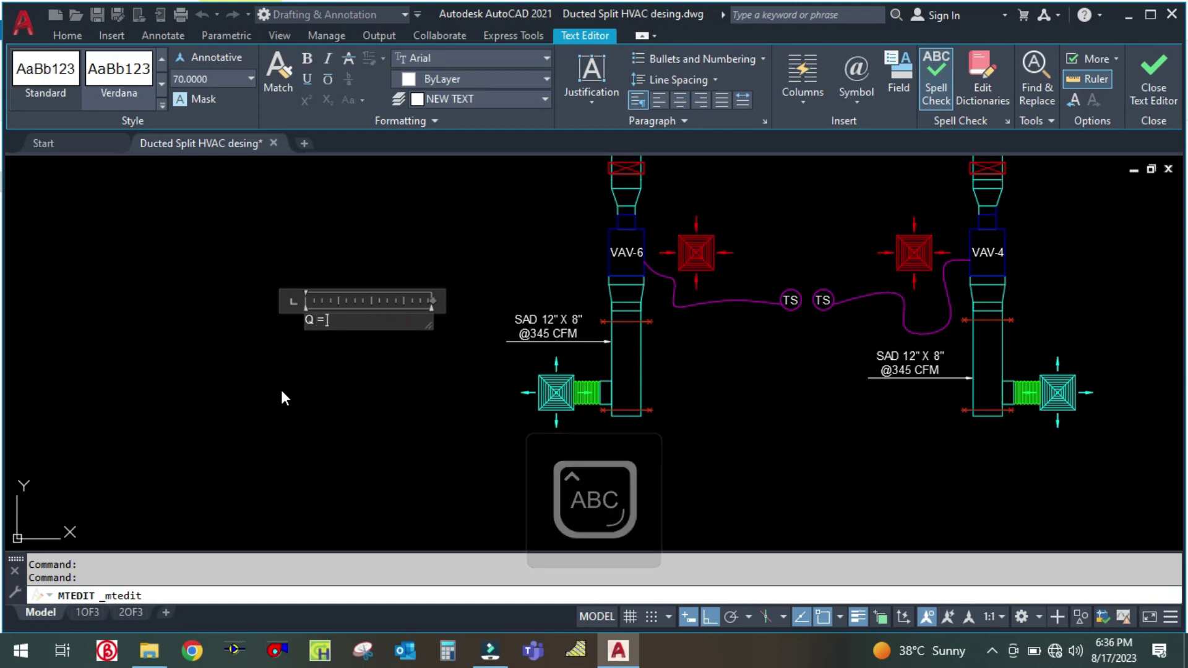
type(" A X V")
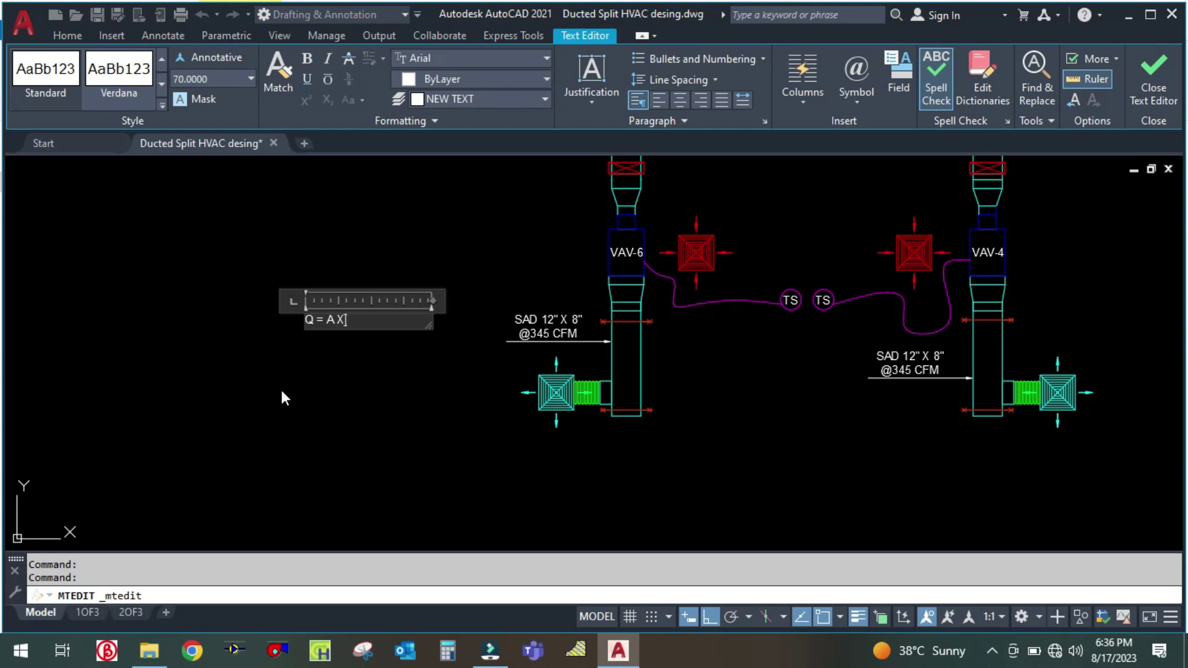
key("Return")
key("Return")
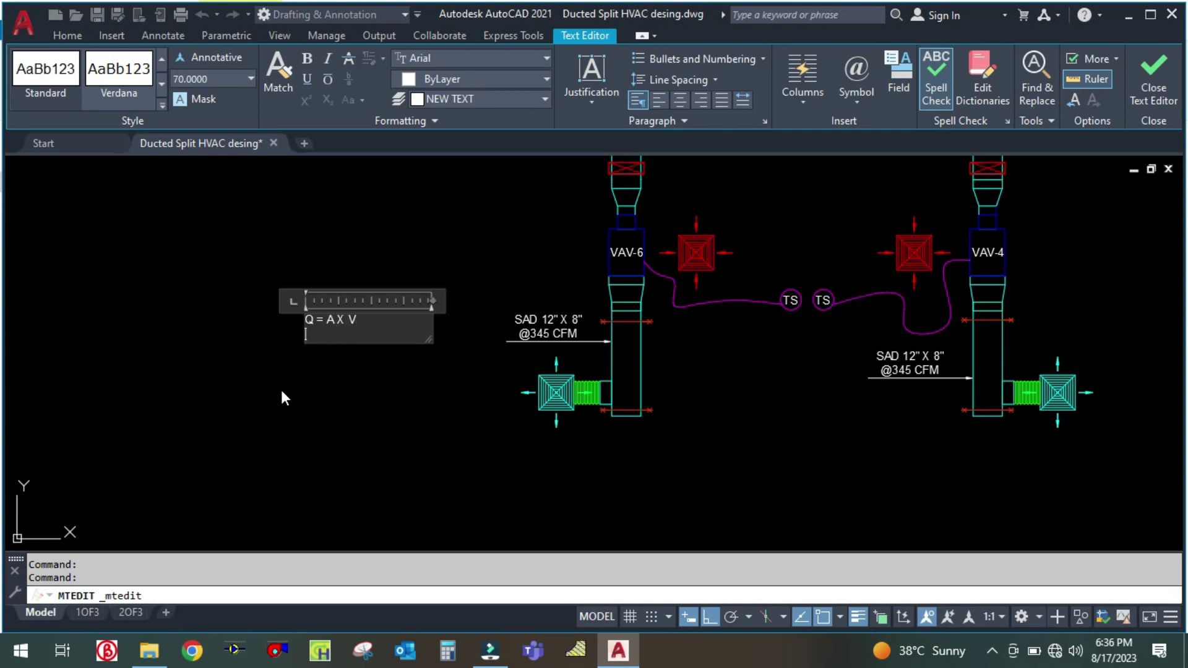
scroll(340, 354, "up", 2)
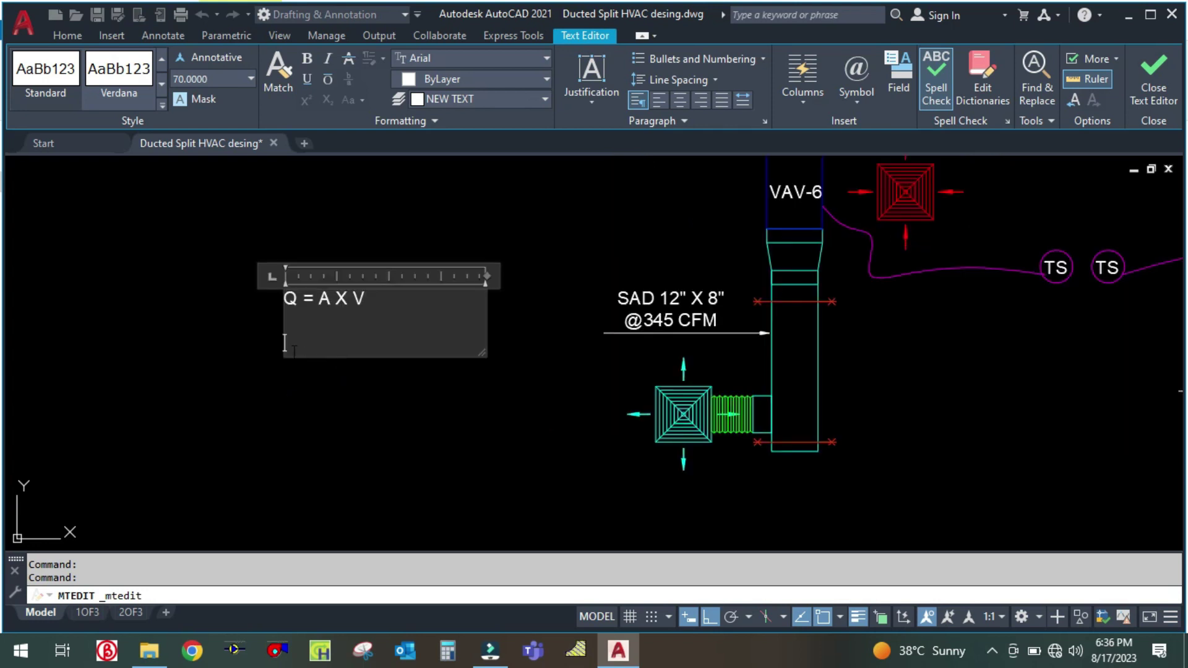
type("WHERE")
key("Return")
key("Return")
type("Q = ")
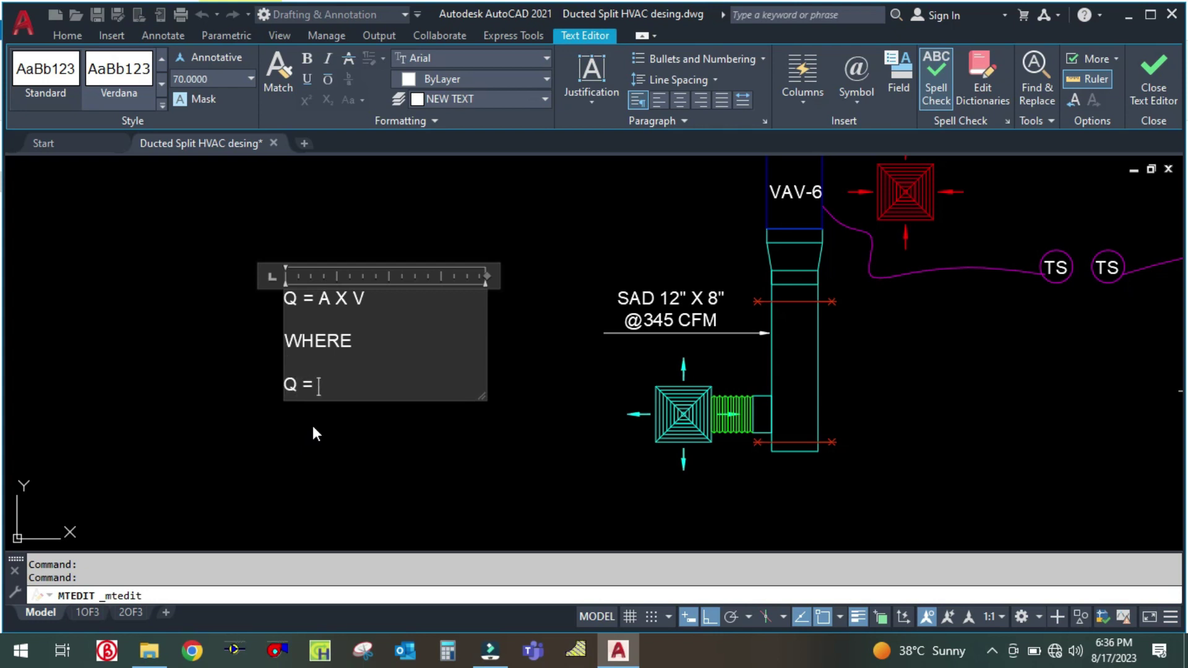
type("AIR FO")
key("BackSpace")
type("LOW")
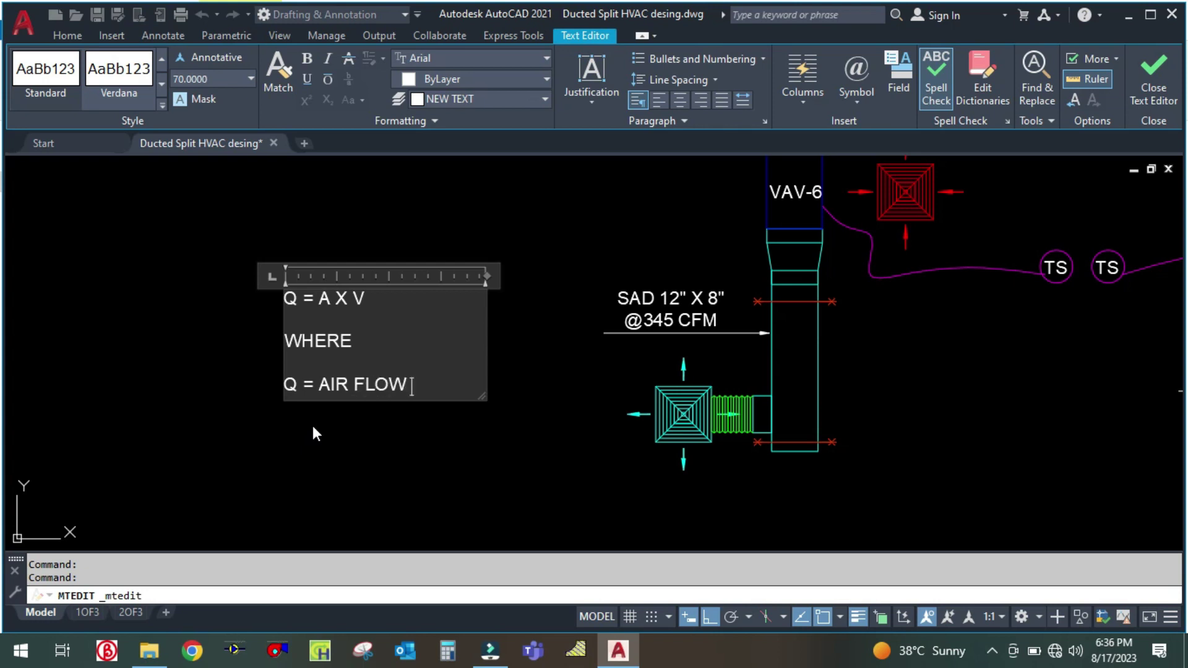
type(" IN CFM")
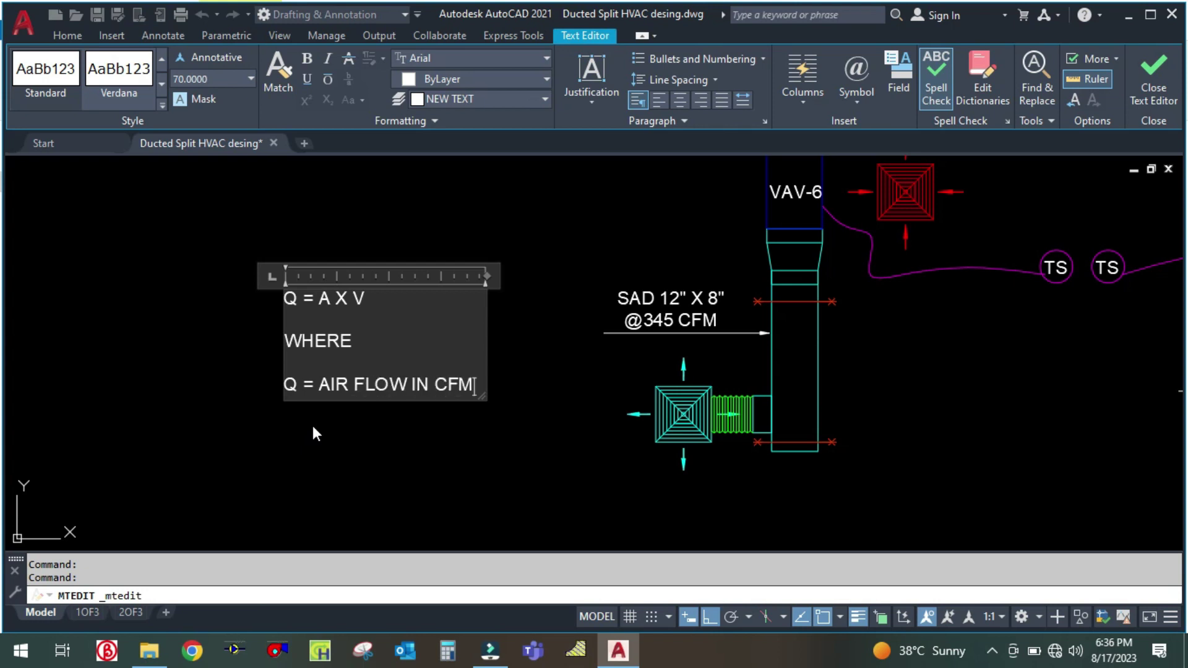
key("Return")
type("OR LPS")
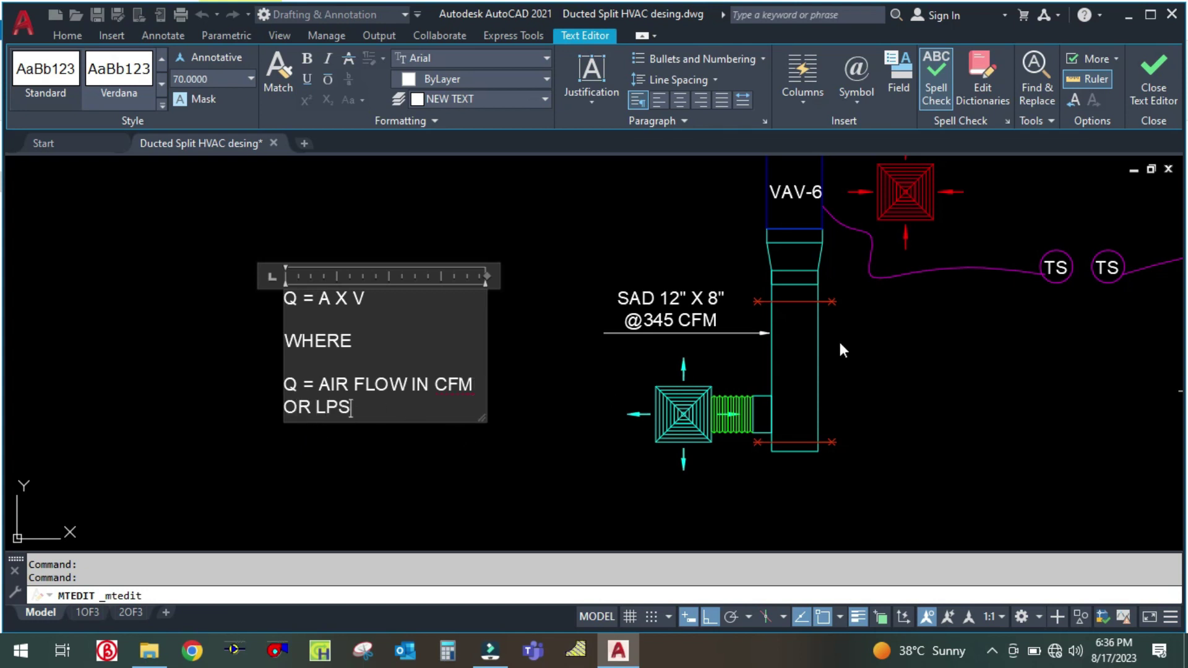
Step: Widen the note and add the line A = CROSECTIONAL AREA
left_click_drag(484, 275, 562, 275)
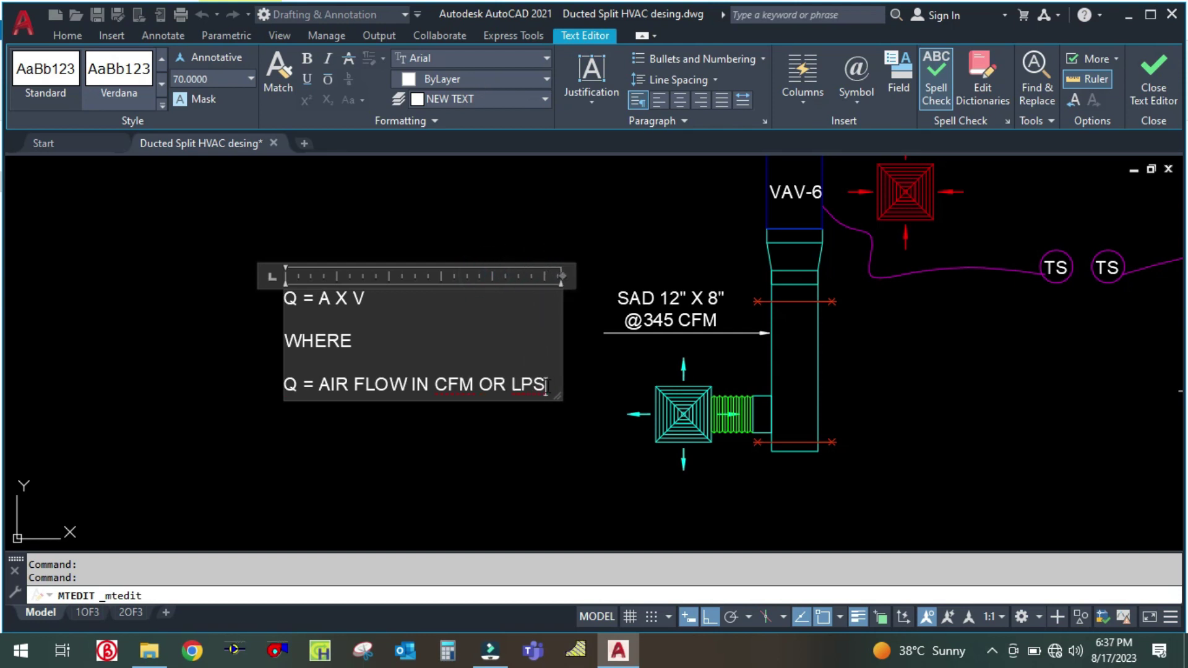
key("Return")
key("Return")
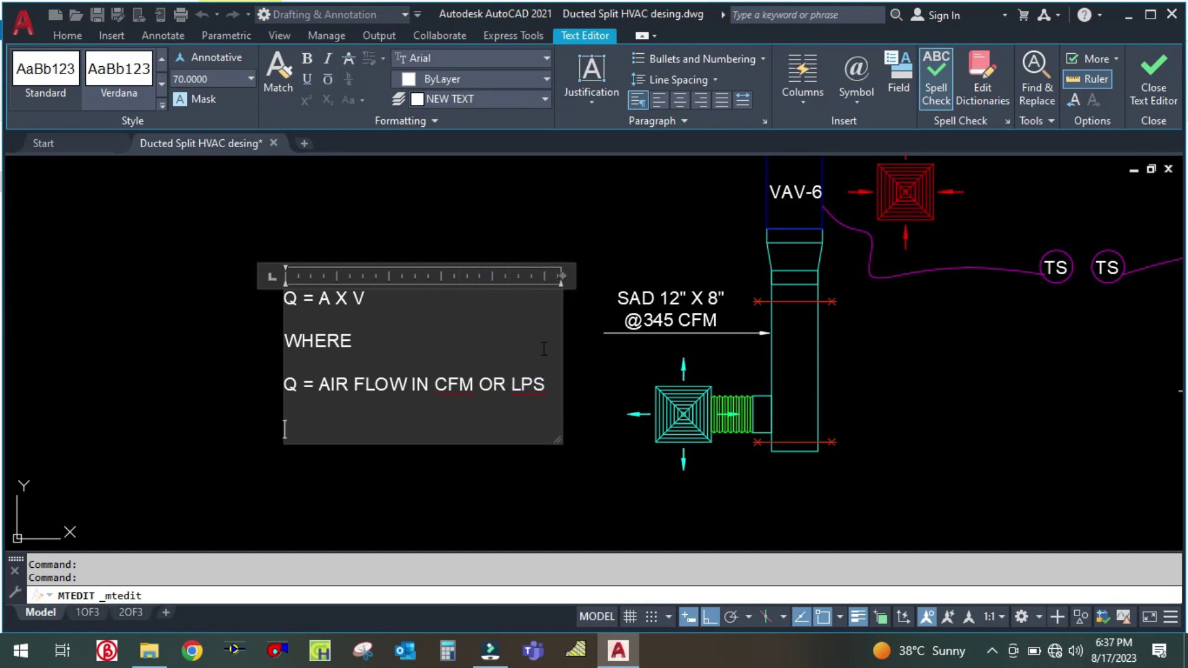
type("A = CROSE")
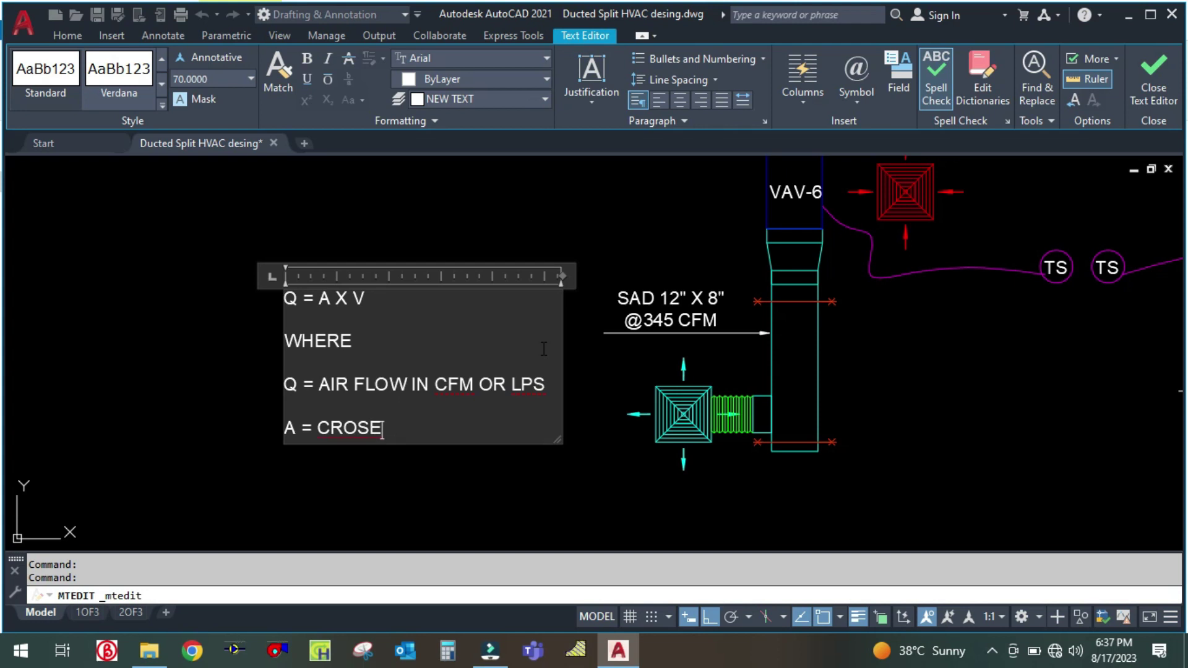
type("CTIOAN")
key("BackSpace")
key("BackSpace")
type("NAL")
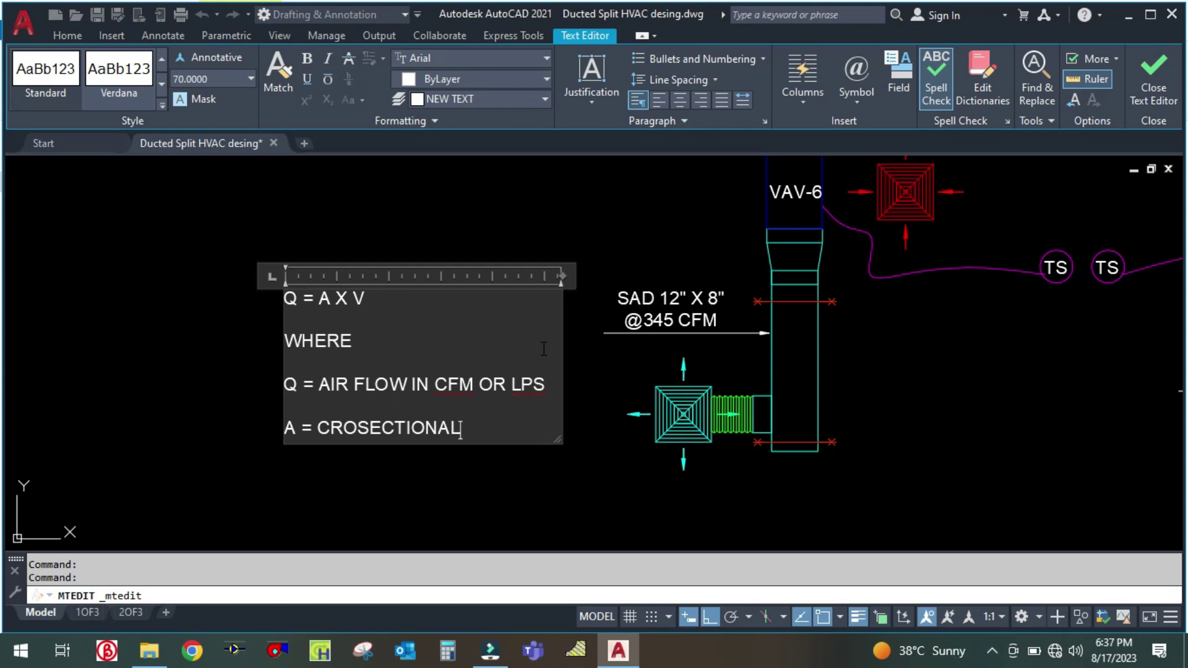
type(" AREA")
Step: Add the line V = VELOCITY FPM OR M/S and close the text editor
key("Return")
type("C")
key("BackSpace")
type("VA")
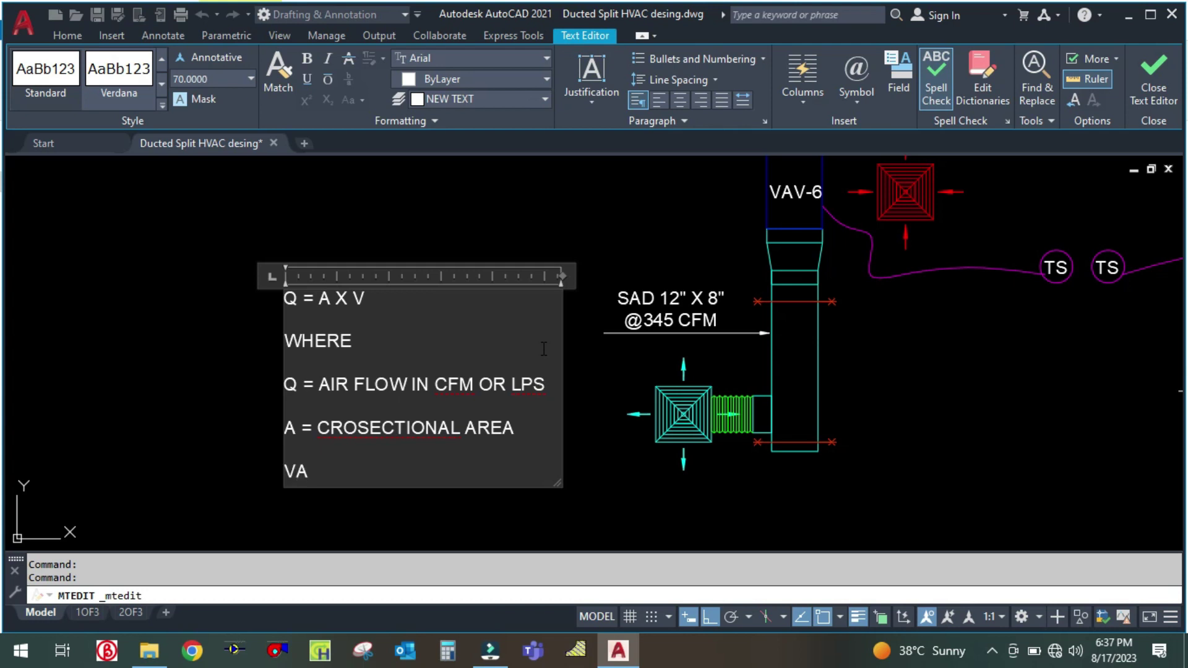
type("= VELOCITY")
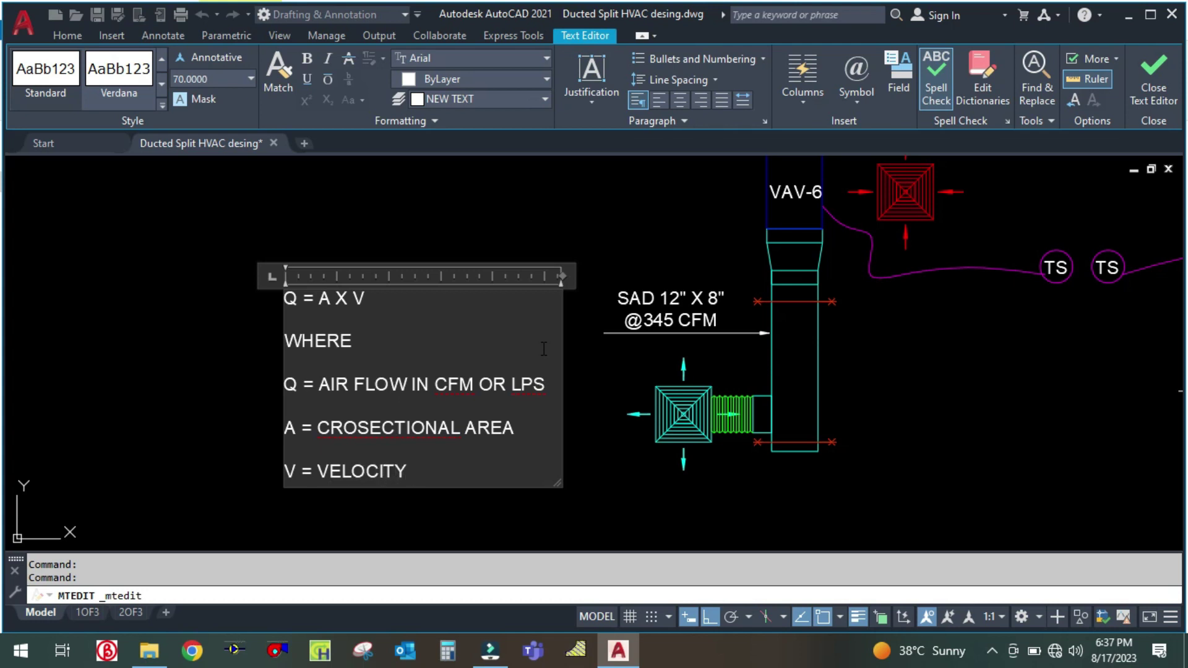
type(" FPM OR M/S")
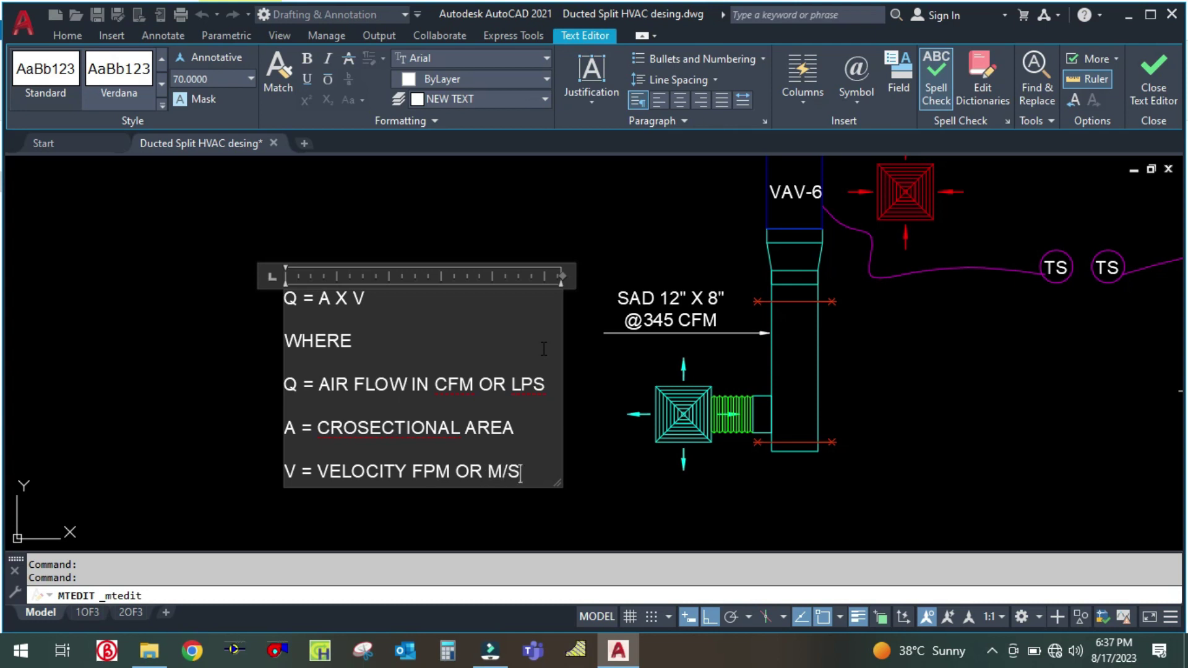
left_click(207, 429)
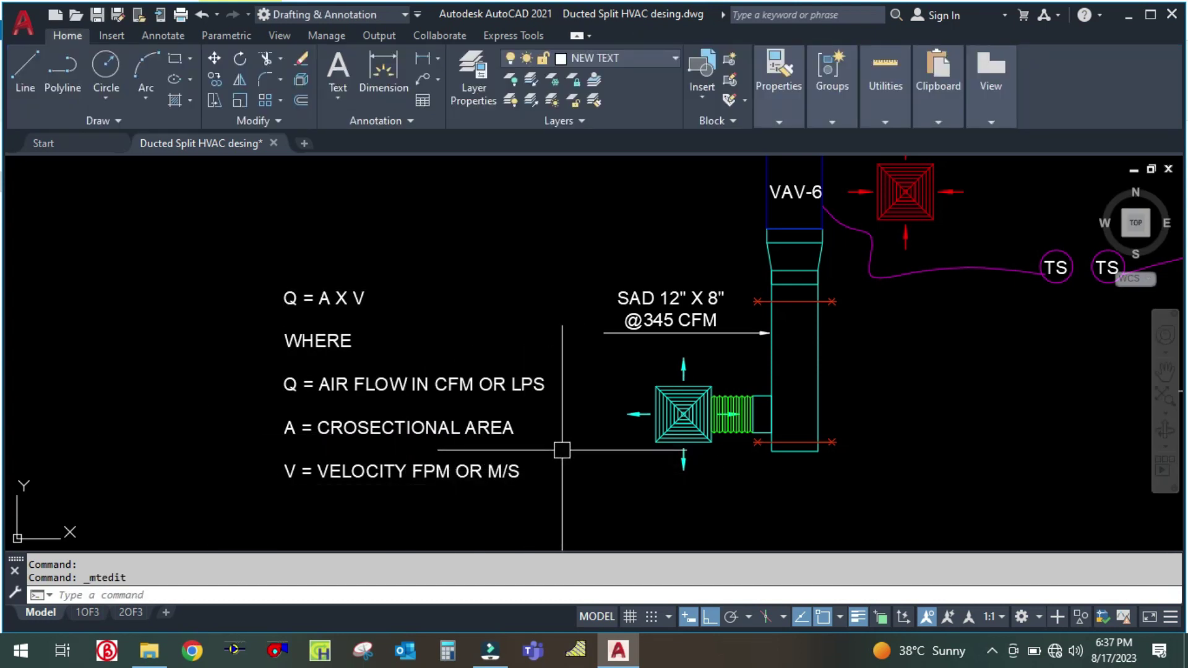
scroll(320, 253, "down", 2)
scroll(338, 319, "up", 2)
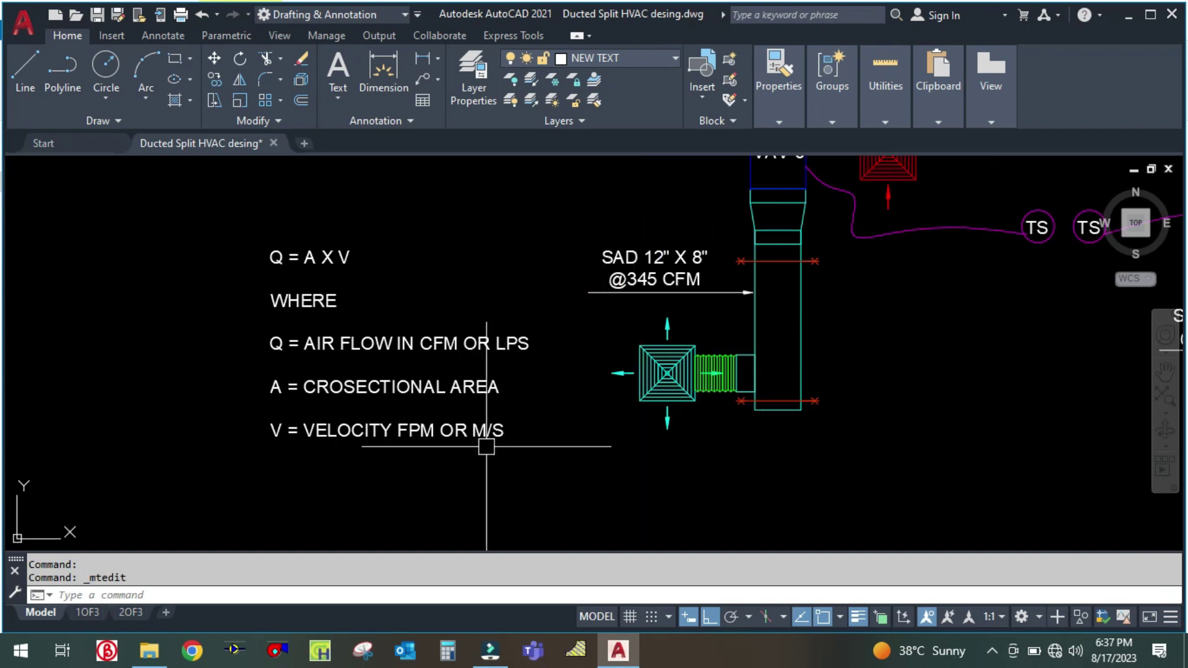
left_click_drag(511, 445, 519, 383)
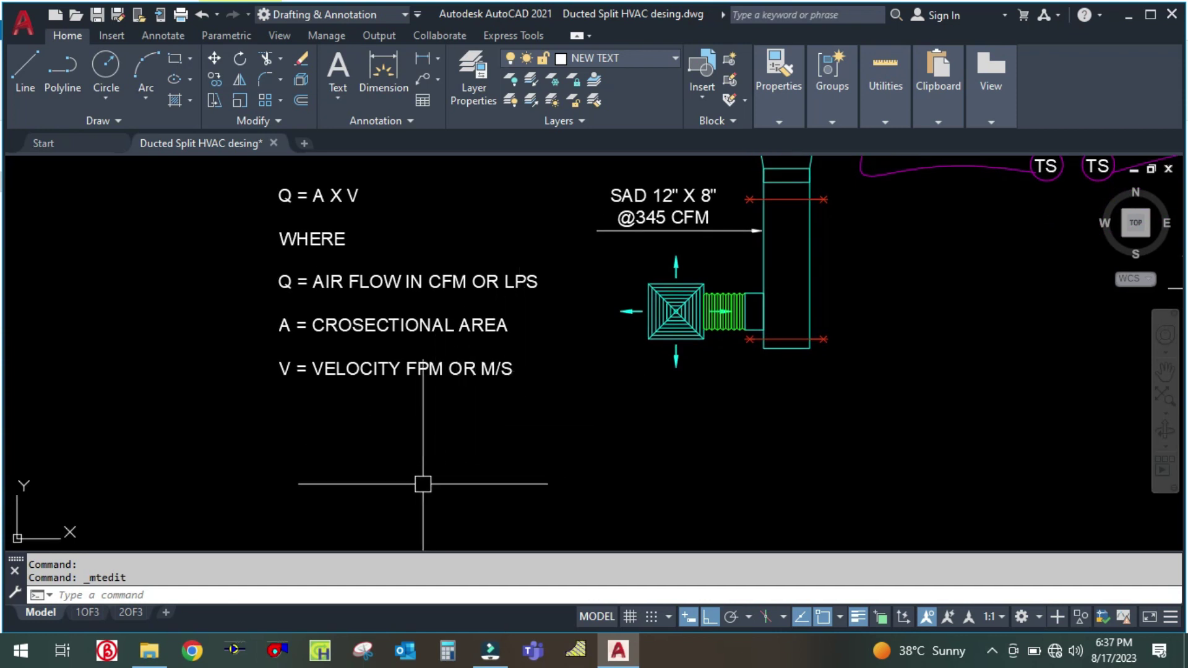
type("CO")
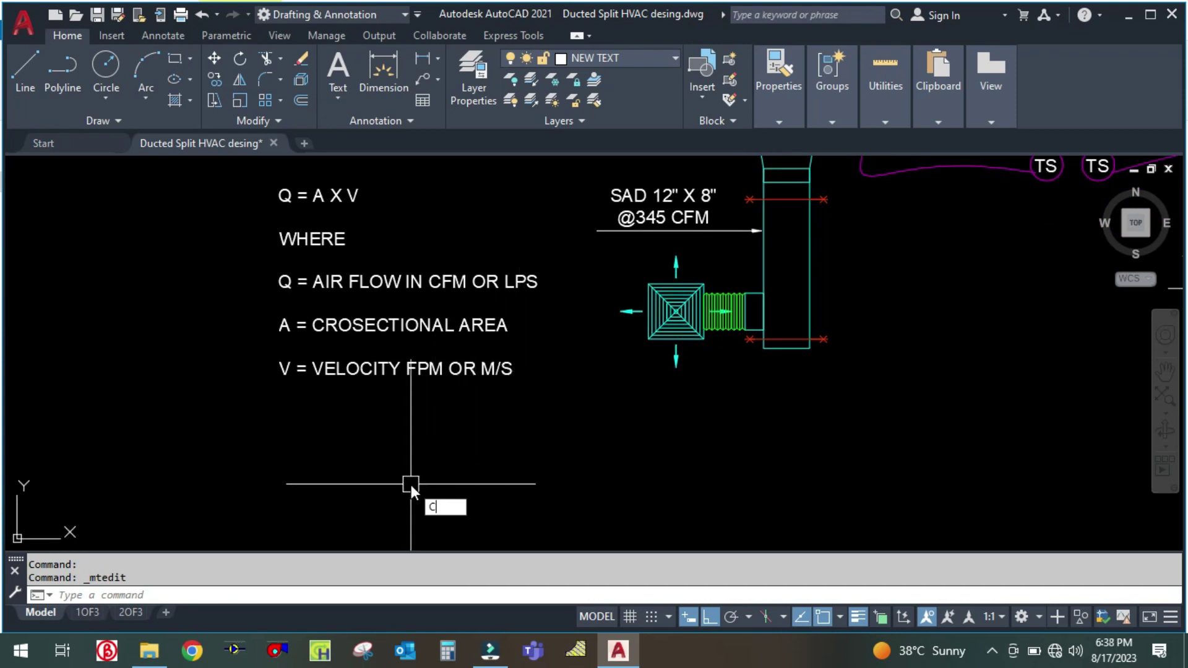
key("Return")
left_click(642, 212)
key("Return")
left_click(587, 321)
left_click(588, 517)
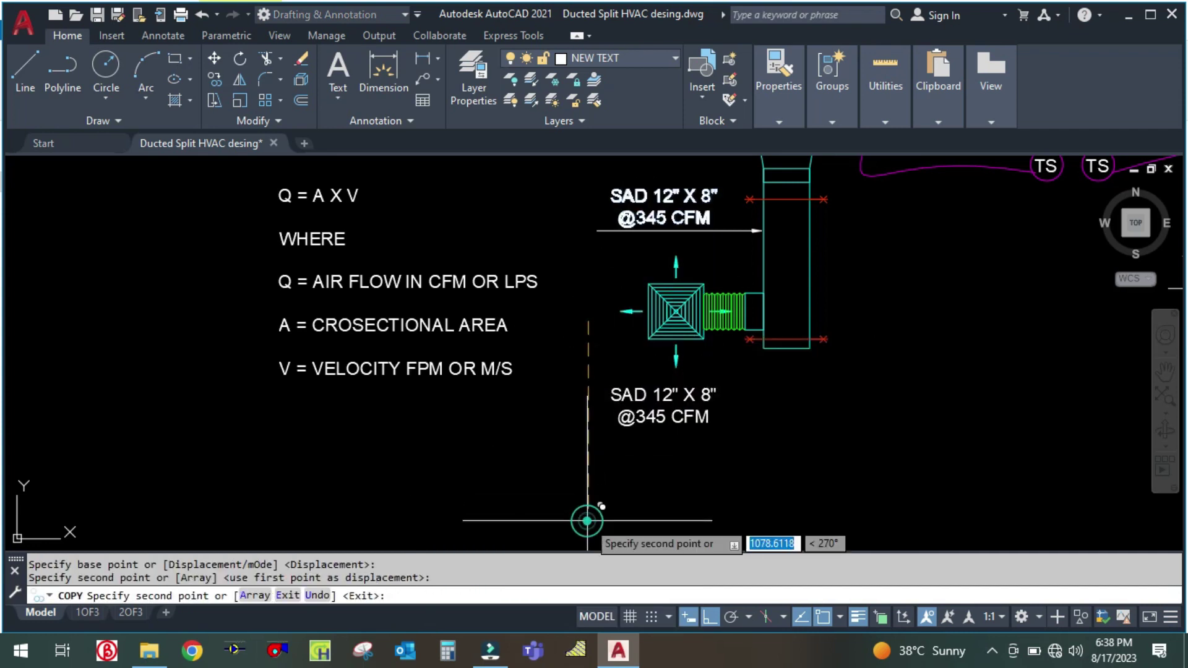
key("Escape")
Step: Rewrite the copied label as Q = 345 CFM, Vmax = 5 FPM and Q = A X V
left_click(670, 410)
double_click(669, 410)
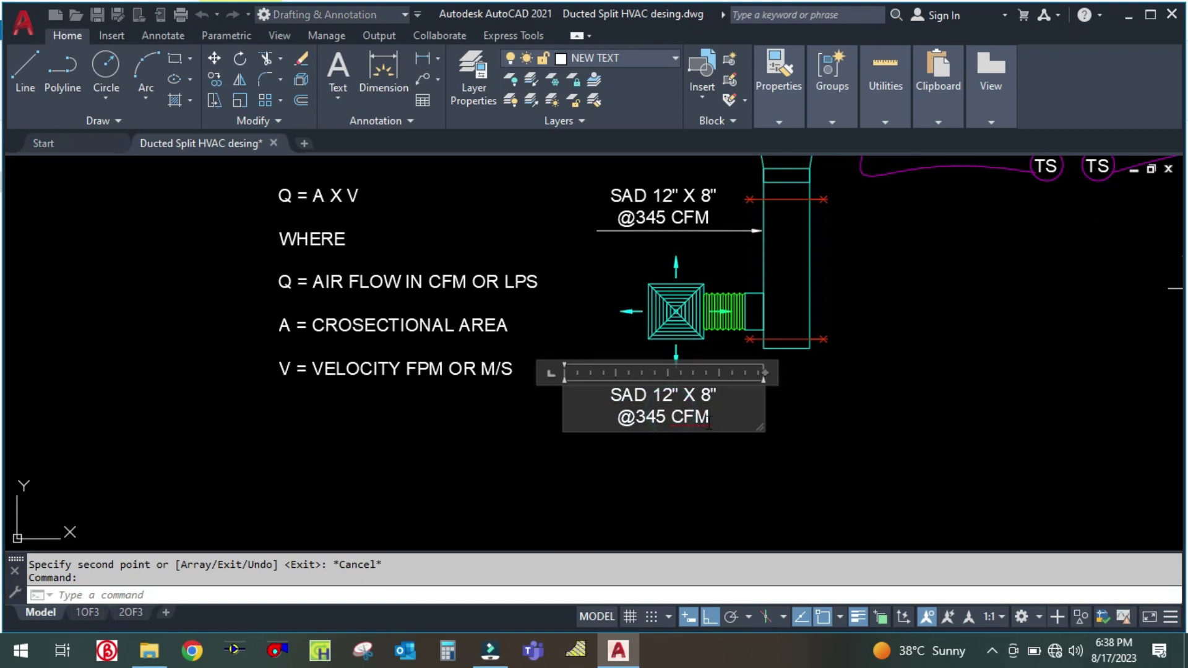
type("Q")
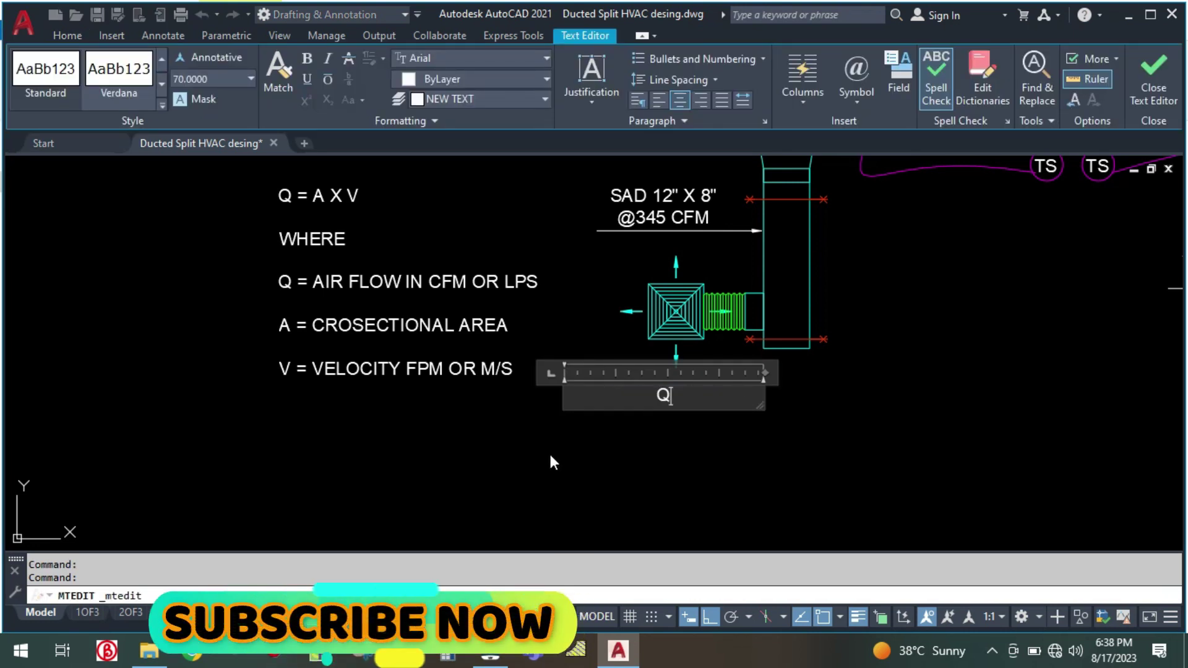
type(" = 3")
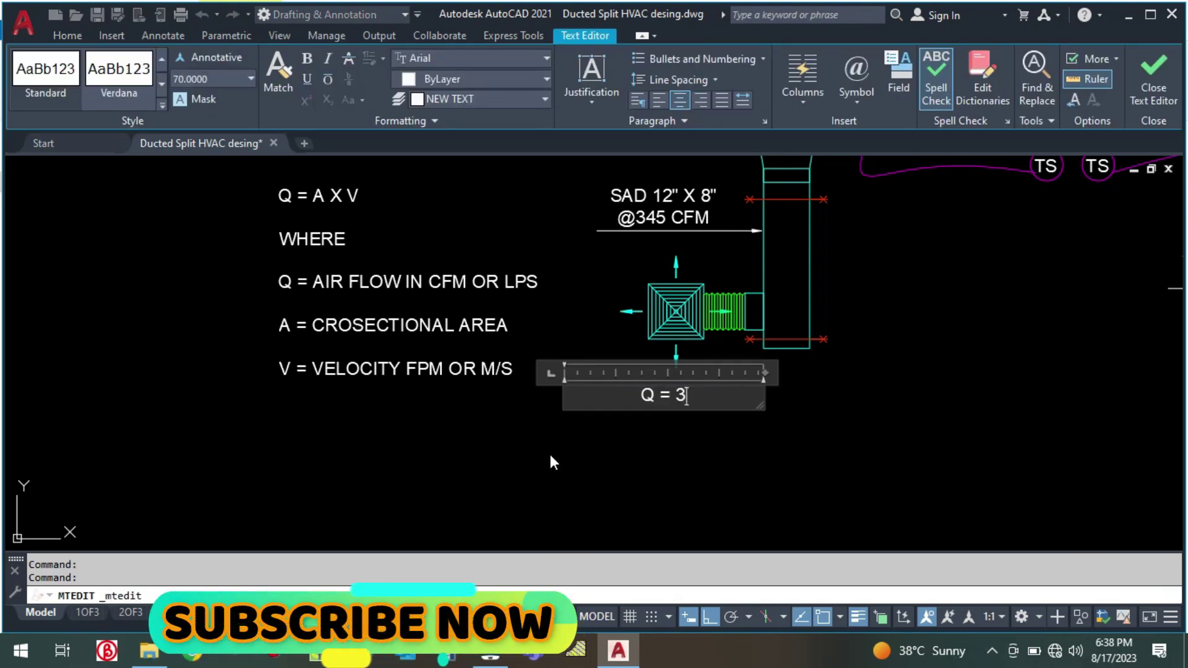
type("45 CFM")
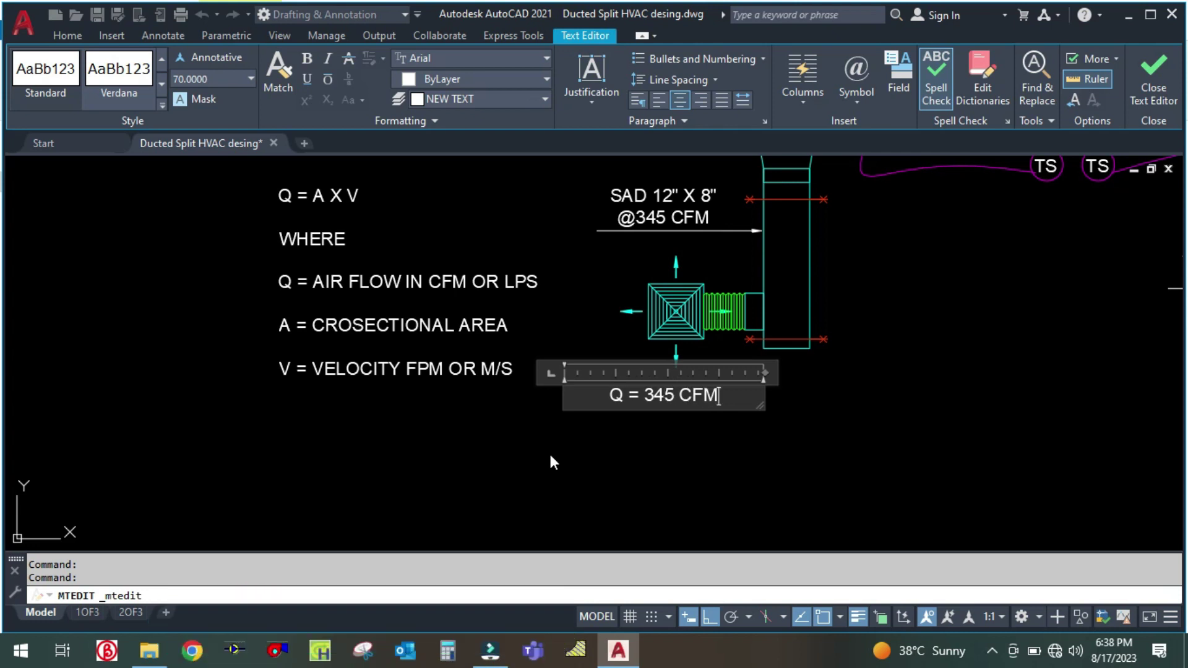
key("Return")
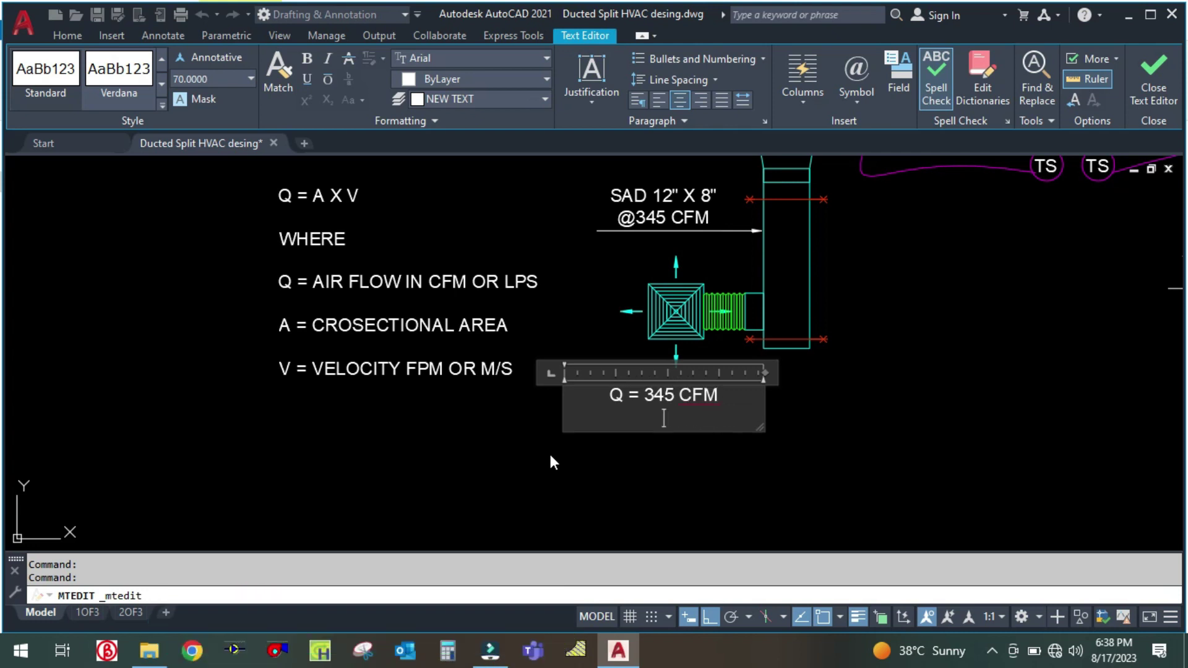
type("V")
type("M")
type("Z")
key("BackSpace")
key("BackSpace")
type("ma")
type("x = 5 FP")
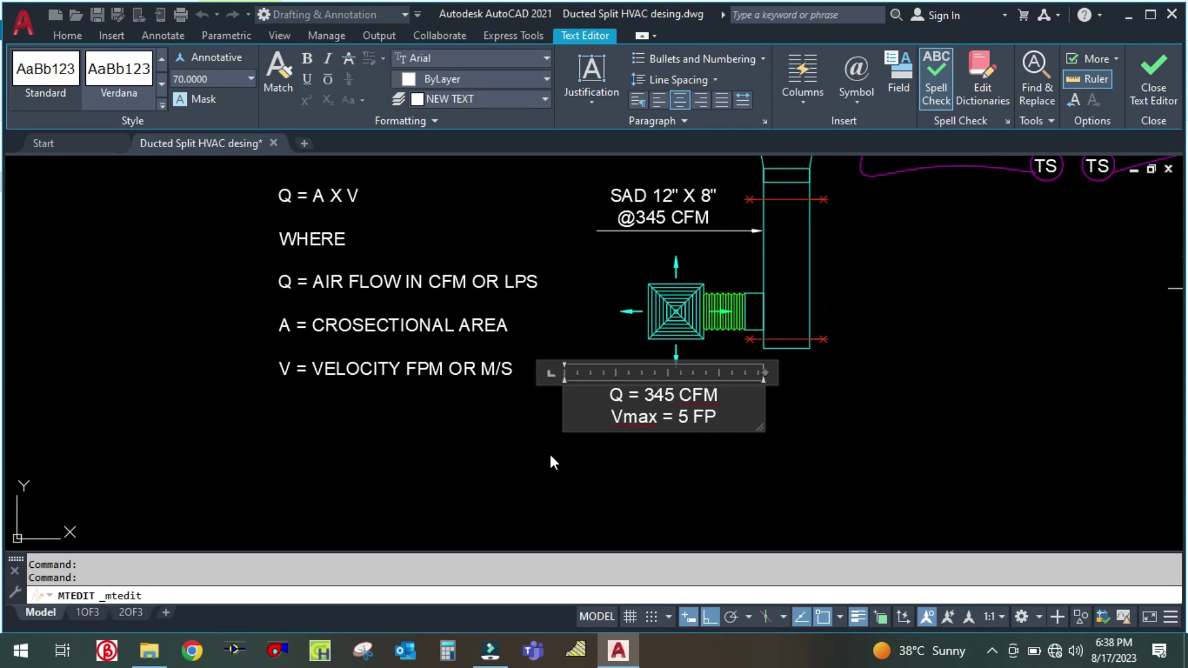
type("M")
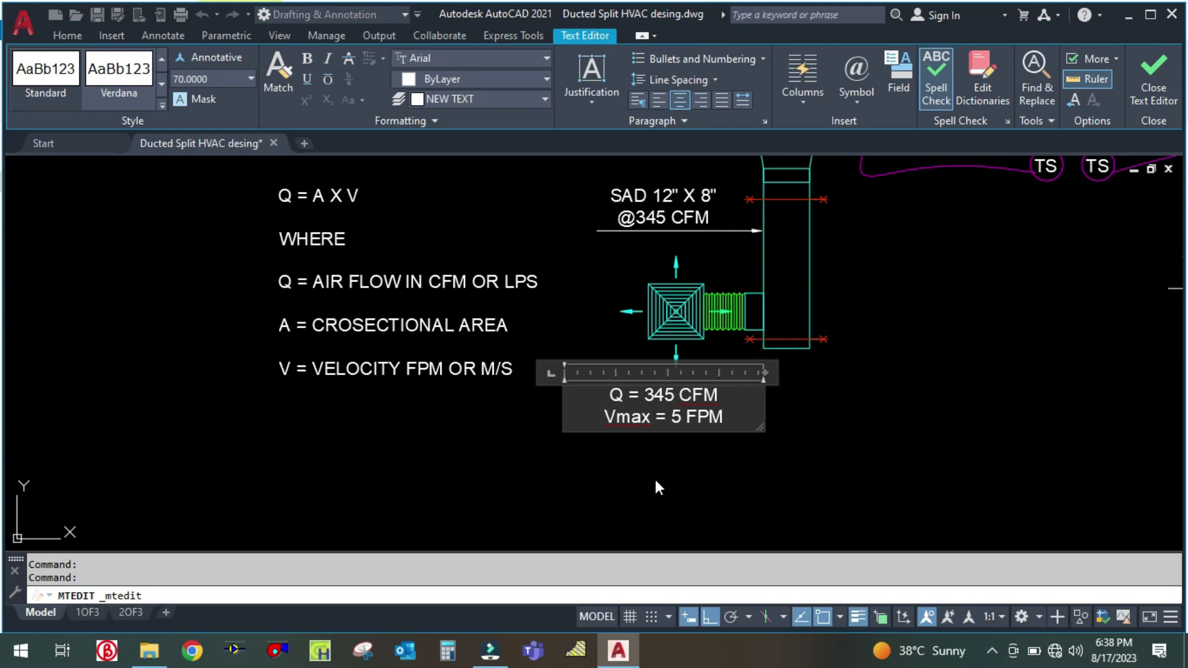
key("Return")
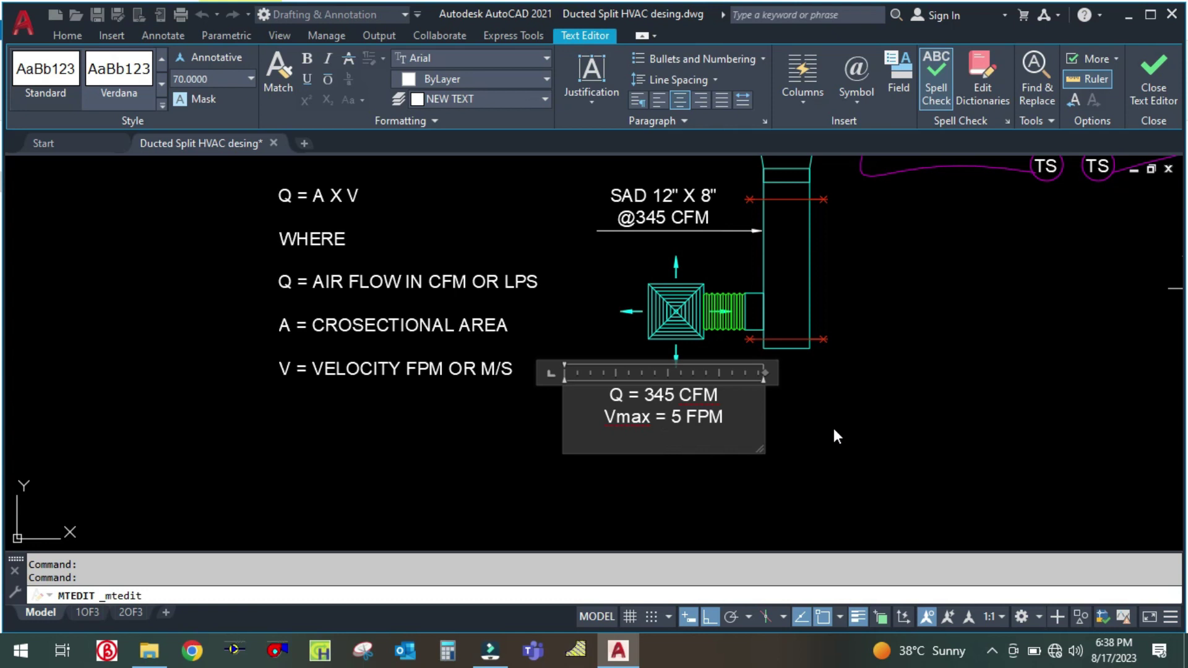
type("Q = A X V")
Step: Add the lines 345 = A X 5 and A = 345 / 5, then start an A = result line
key("Return")
type("=")
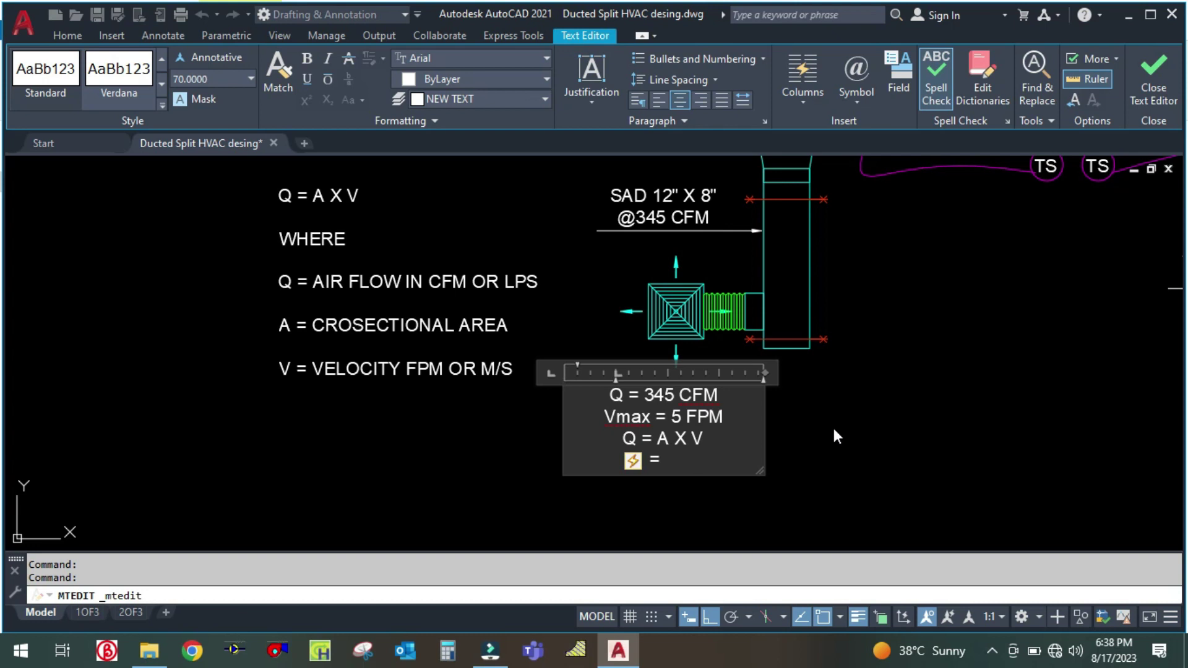
key("BackSpace")
type("345")
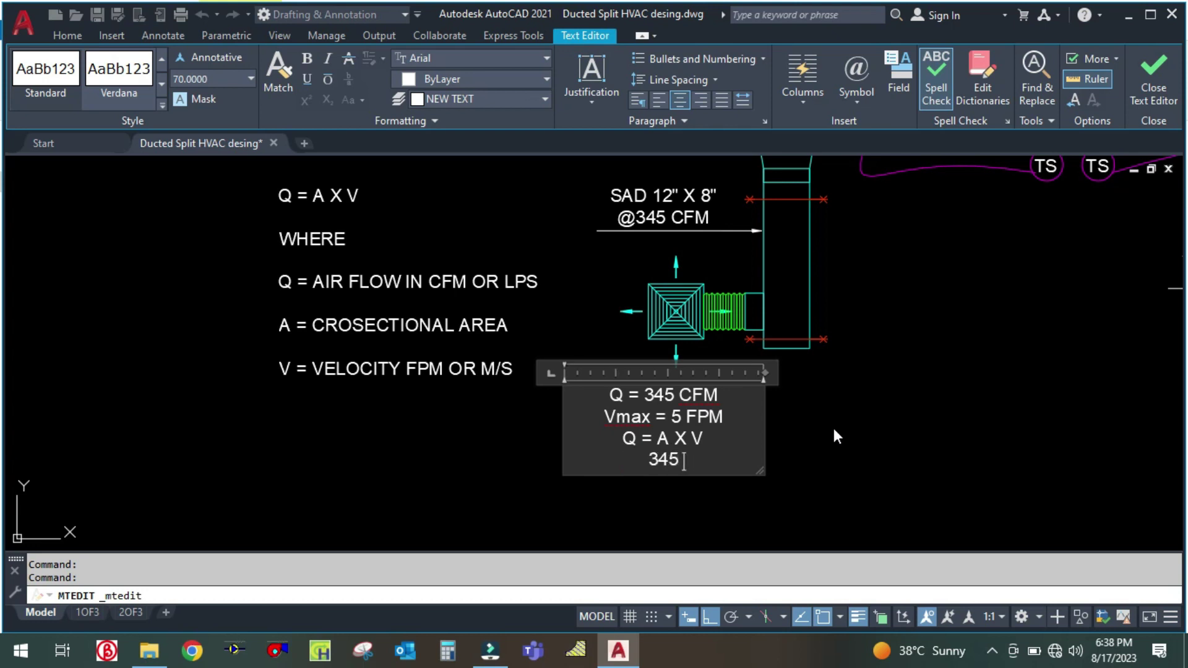
type(" = A X 5")
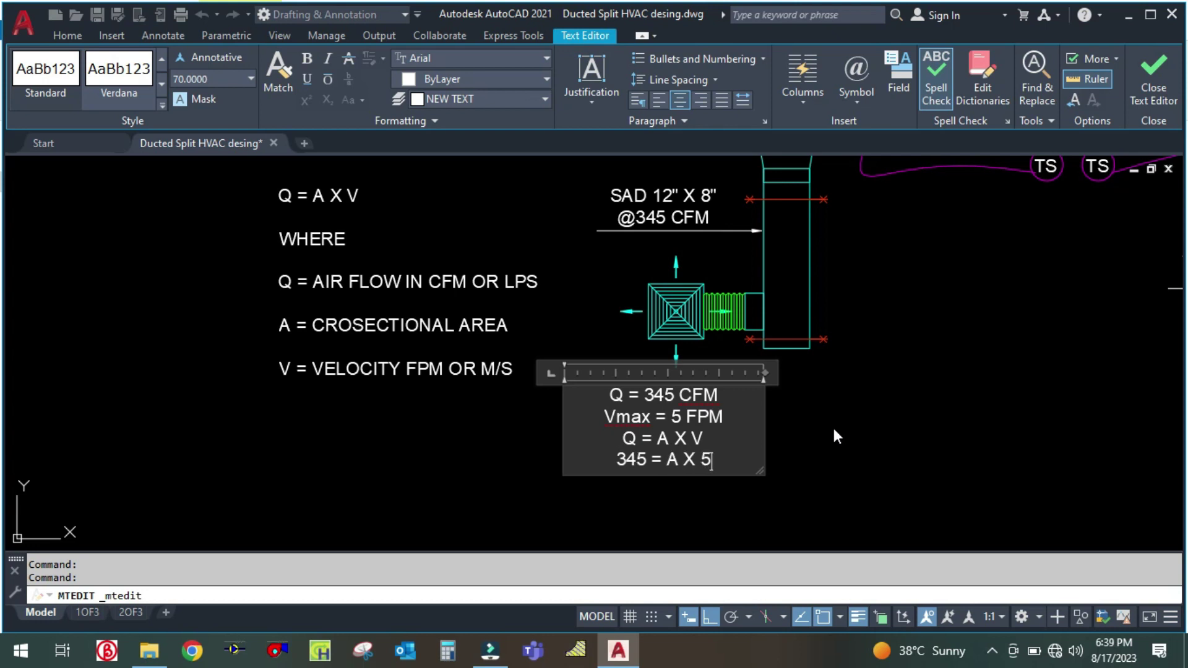
key("Return")
type("A =")
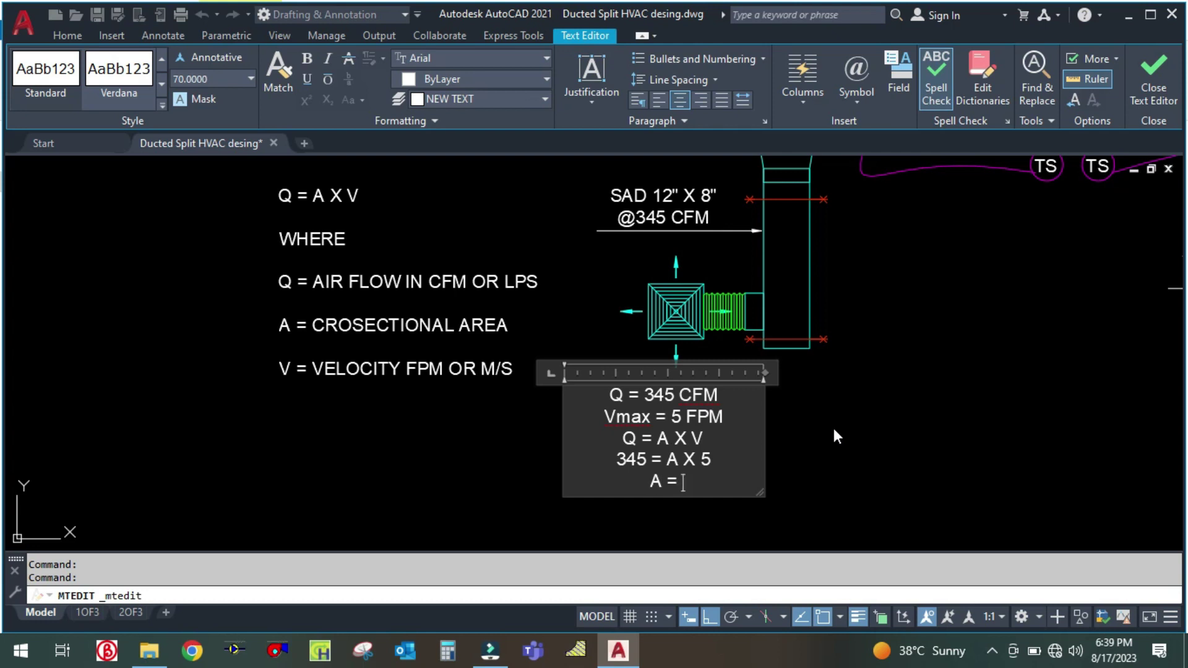
type(" 345 / 5")
key("Return")
type("A =")
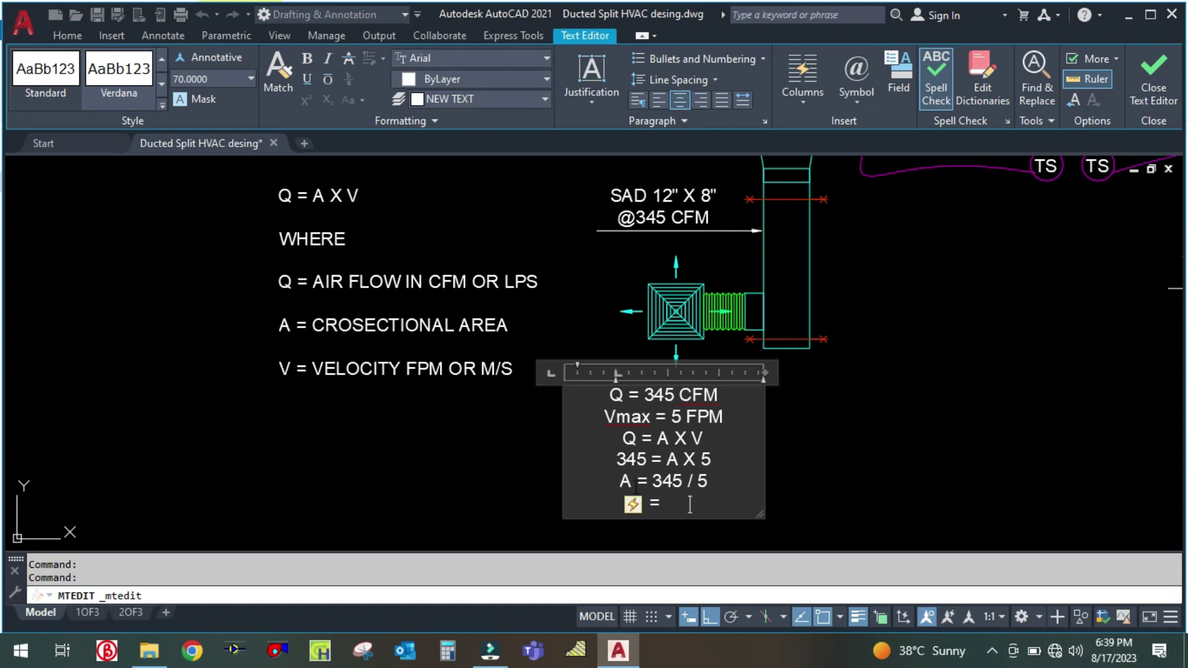
Step: Work out 345 ÷ 5 = 69 in Windows Calculator, then return to the note editor
left_click(448, 653)
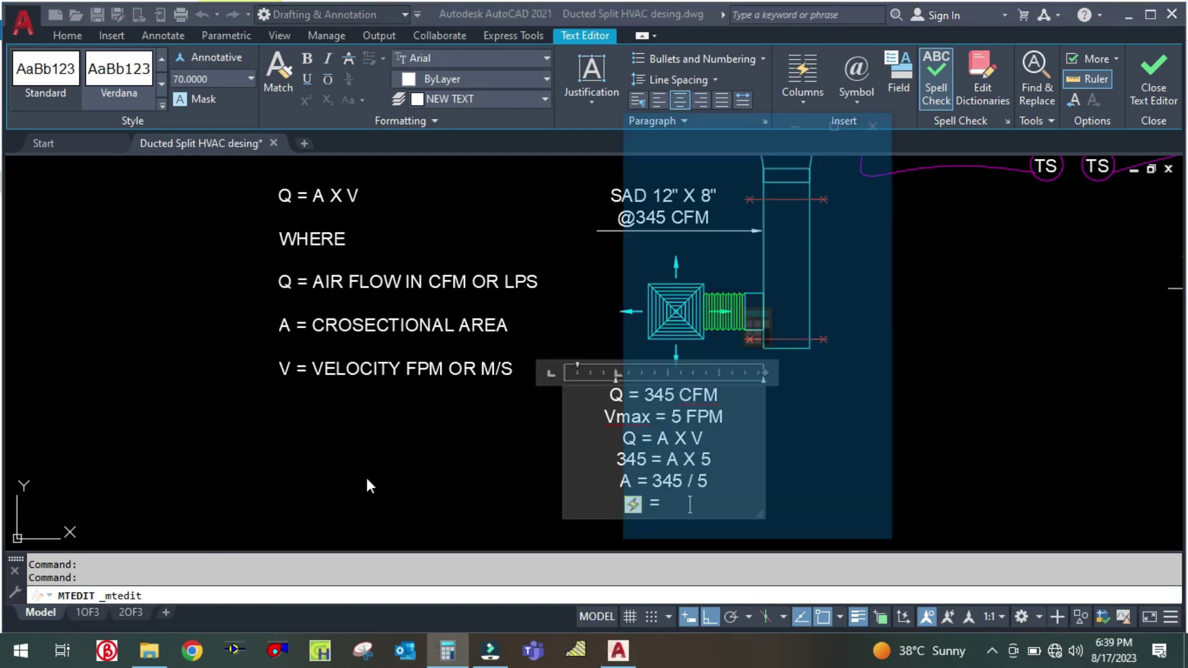
left_click_drag(718, 129, 199, 133)
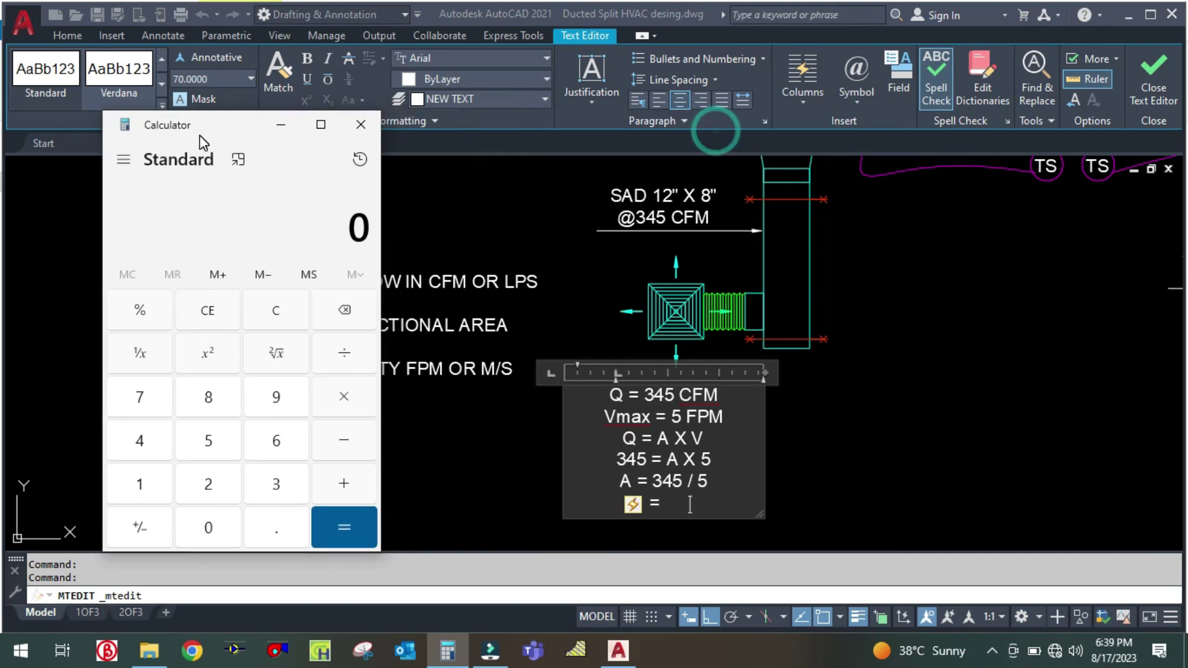
type("34")
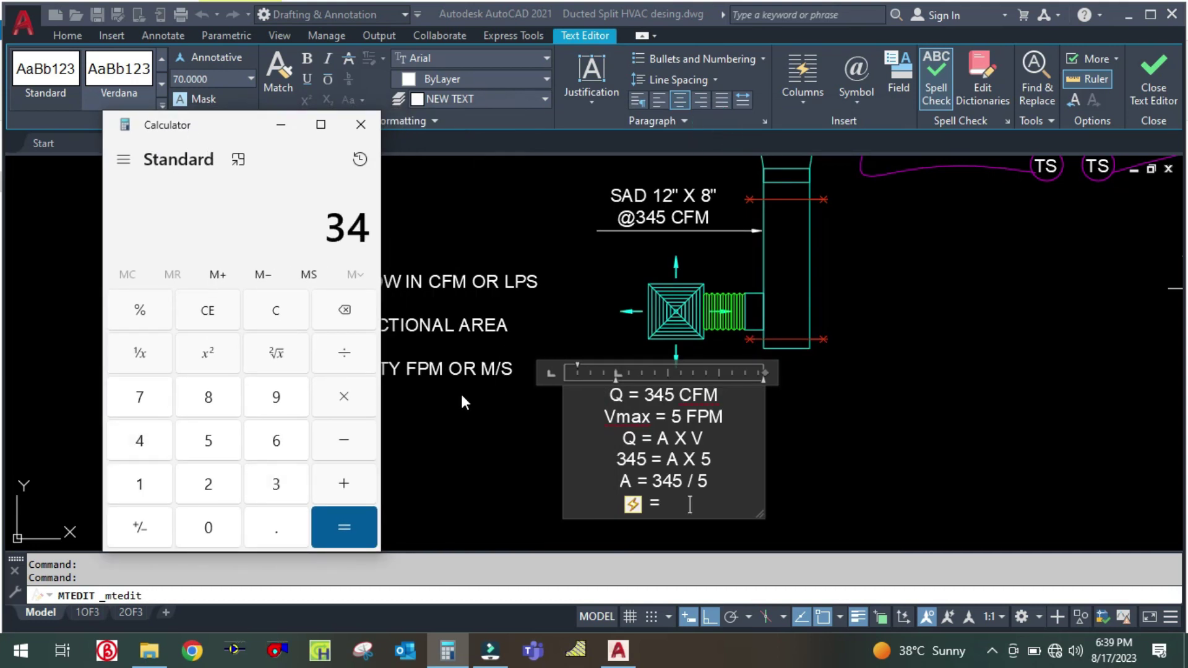
type("5/5 ÷")
key("Return")
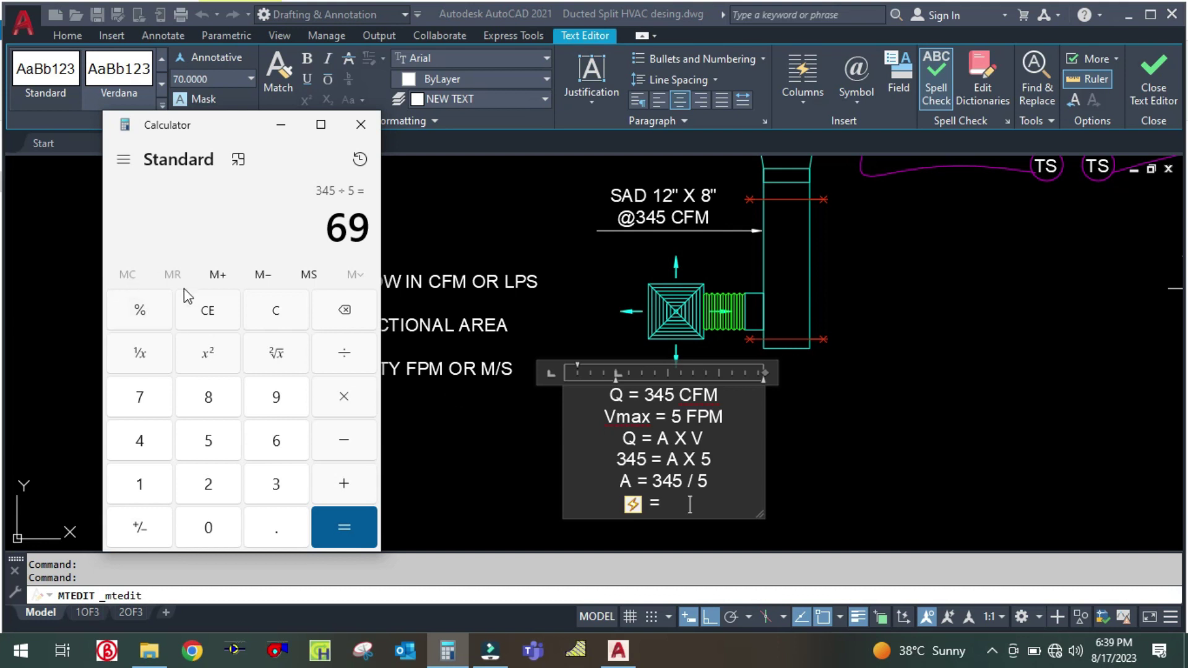
left_click(260, 312)
type("345 / 5")
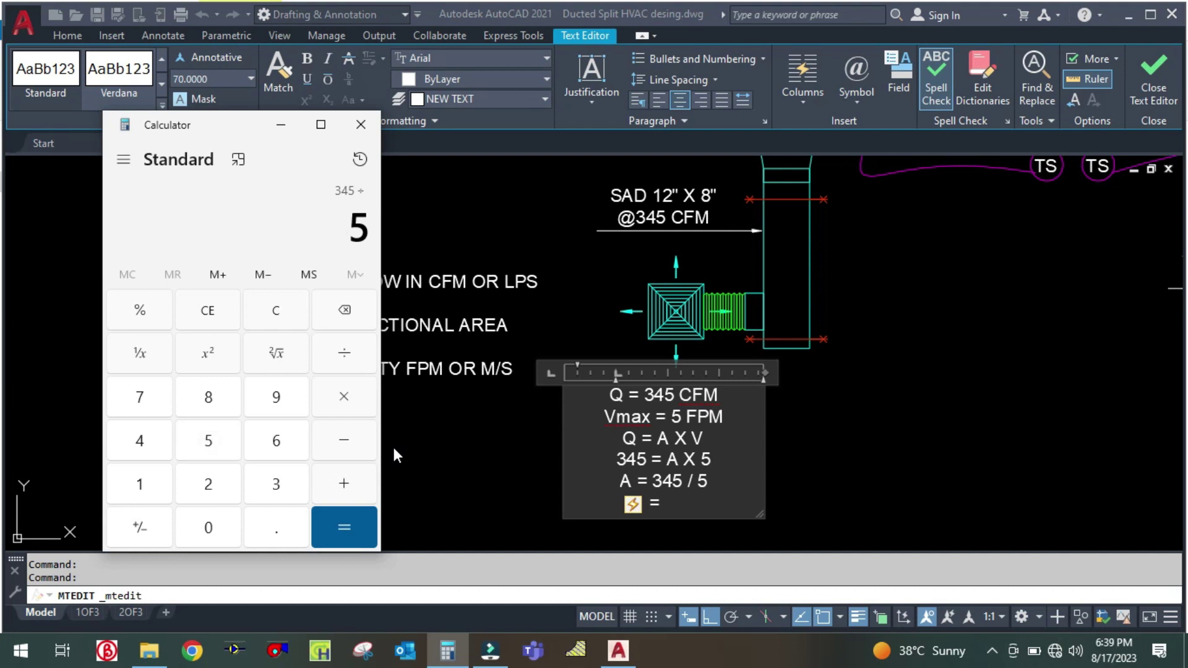
key("Return")
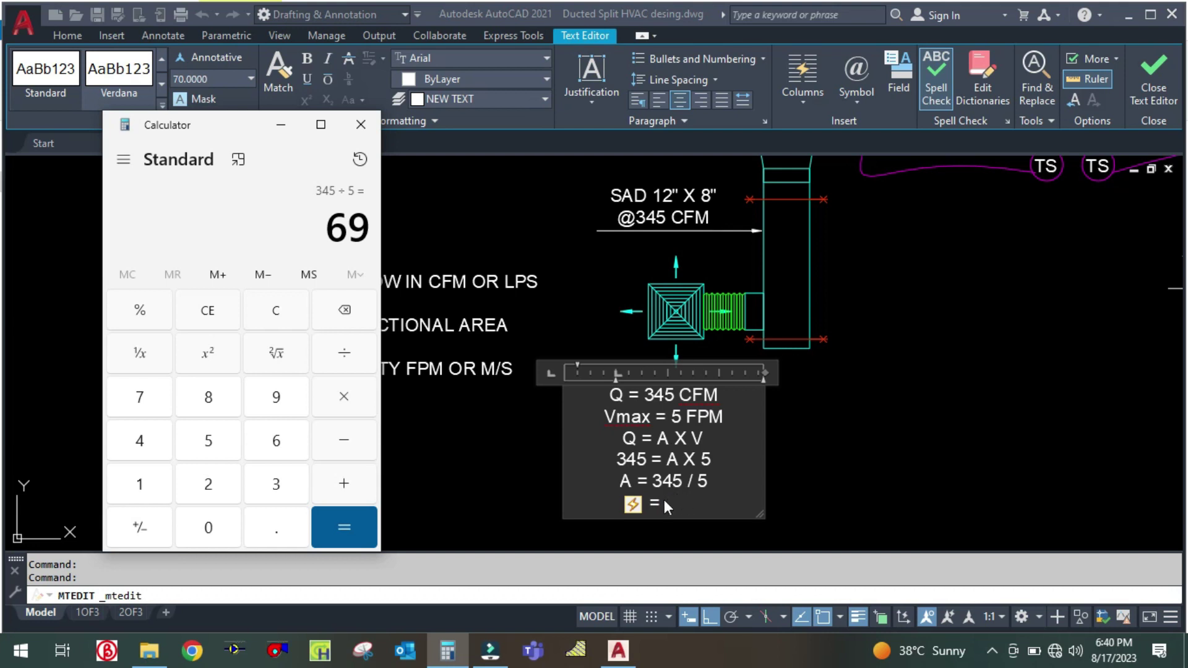
type("69")
left_click(690, 504)
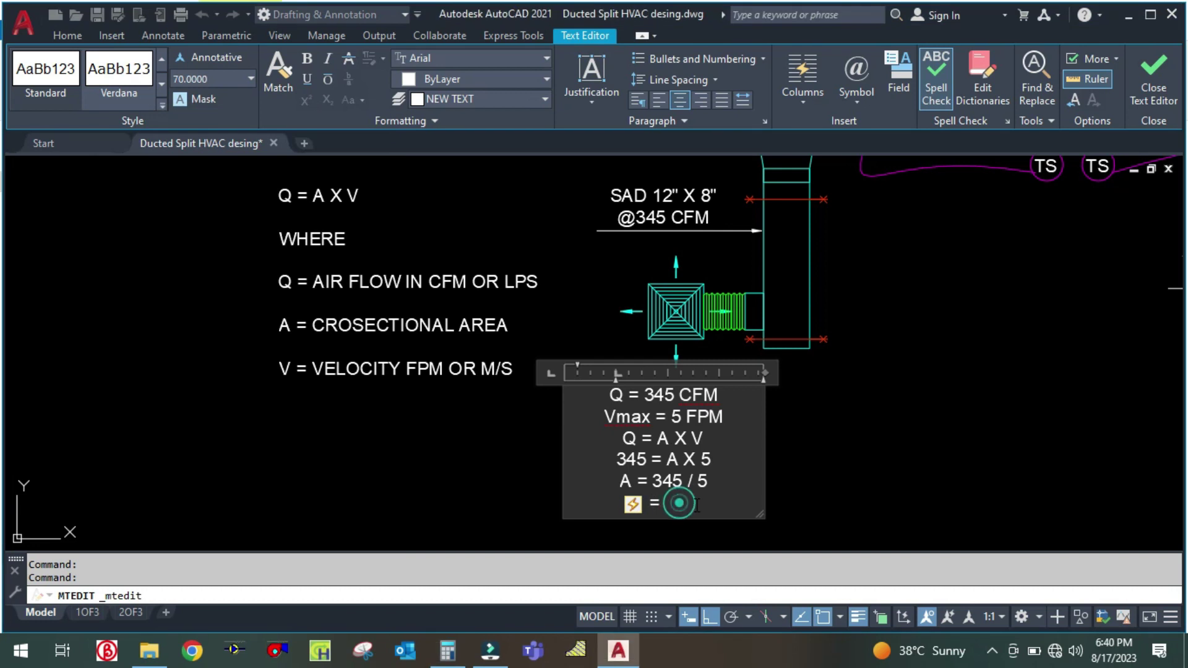
Step: Complete the result line as = 69 FT2 = 69 X 144 and begin a new = line
left_click(692, 505)
type("69")
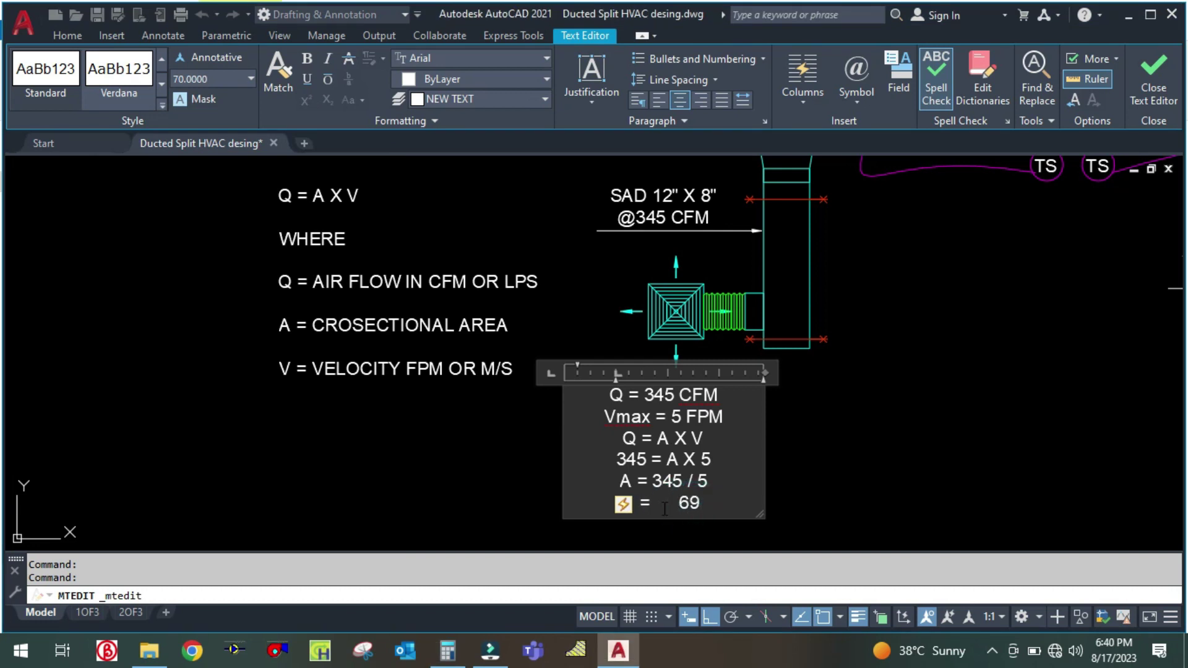
type(" FT")
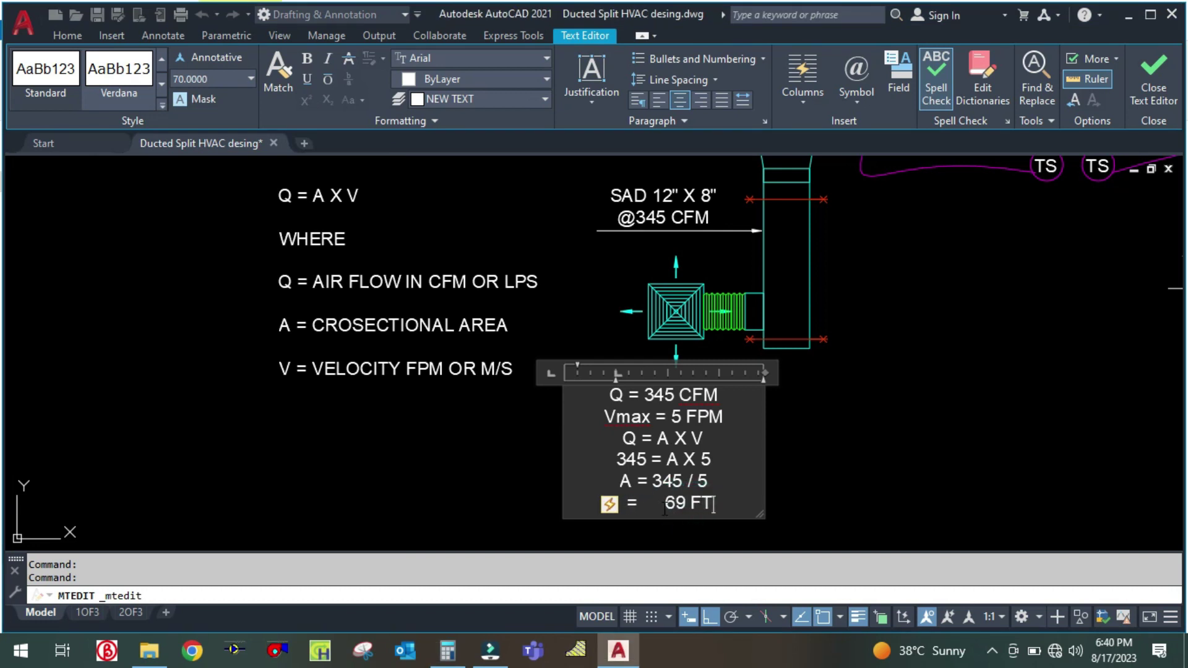
type("2")
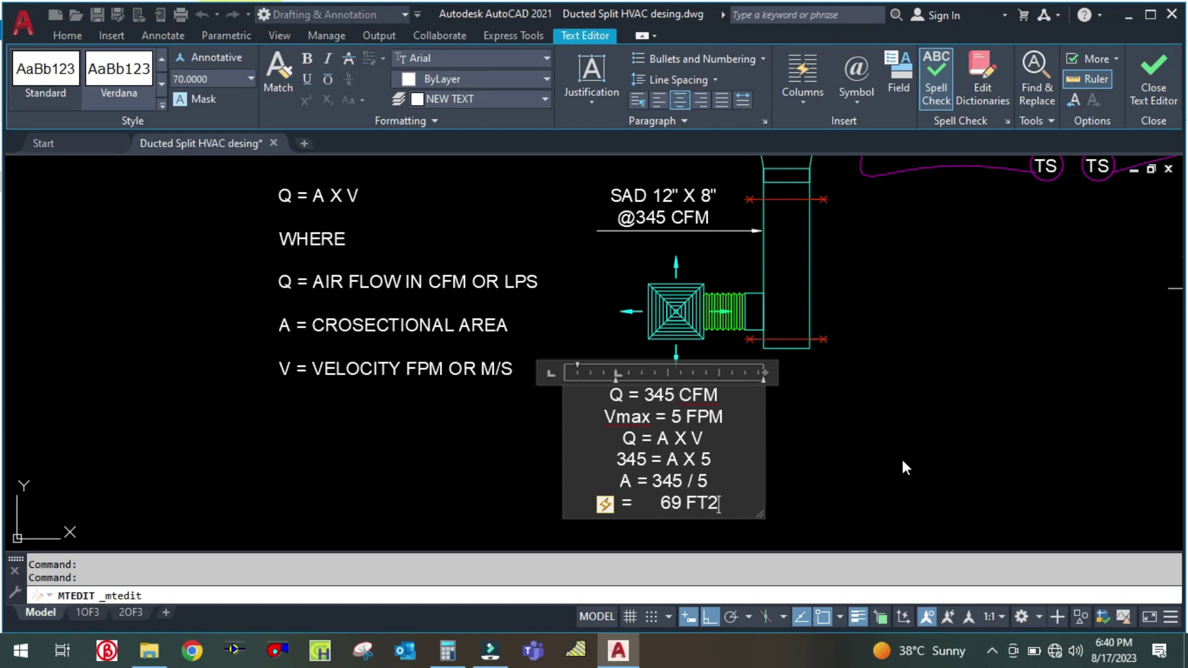
type(" =")
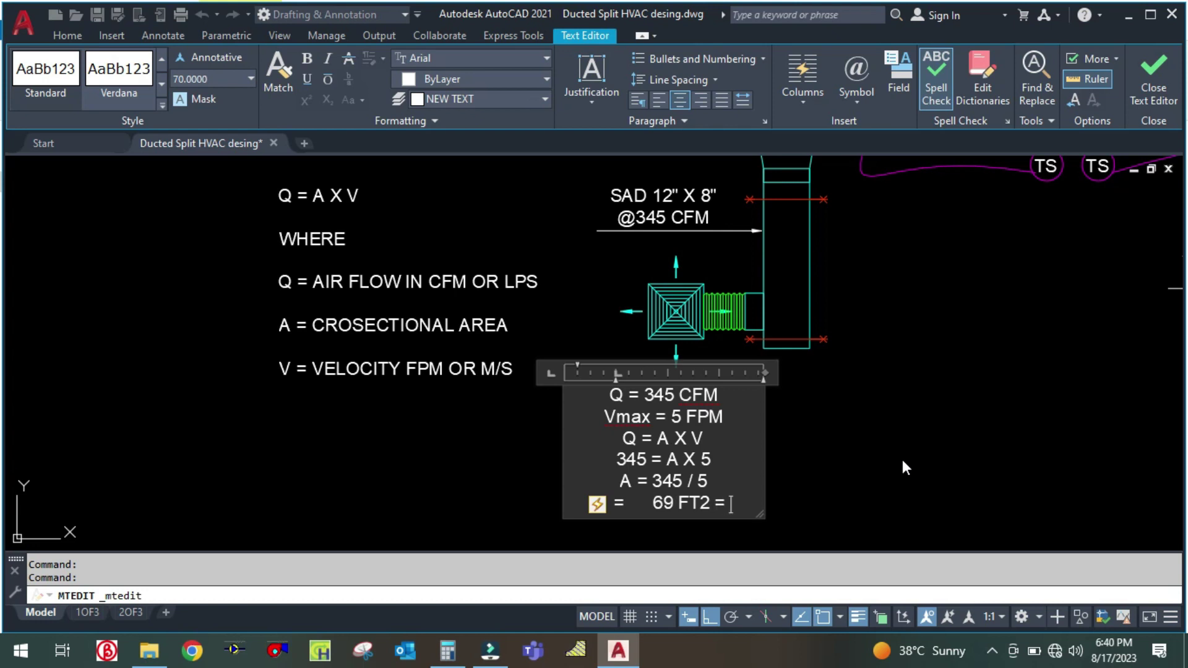
type(" 69")
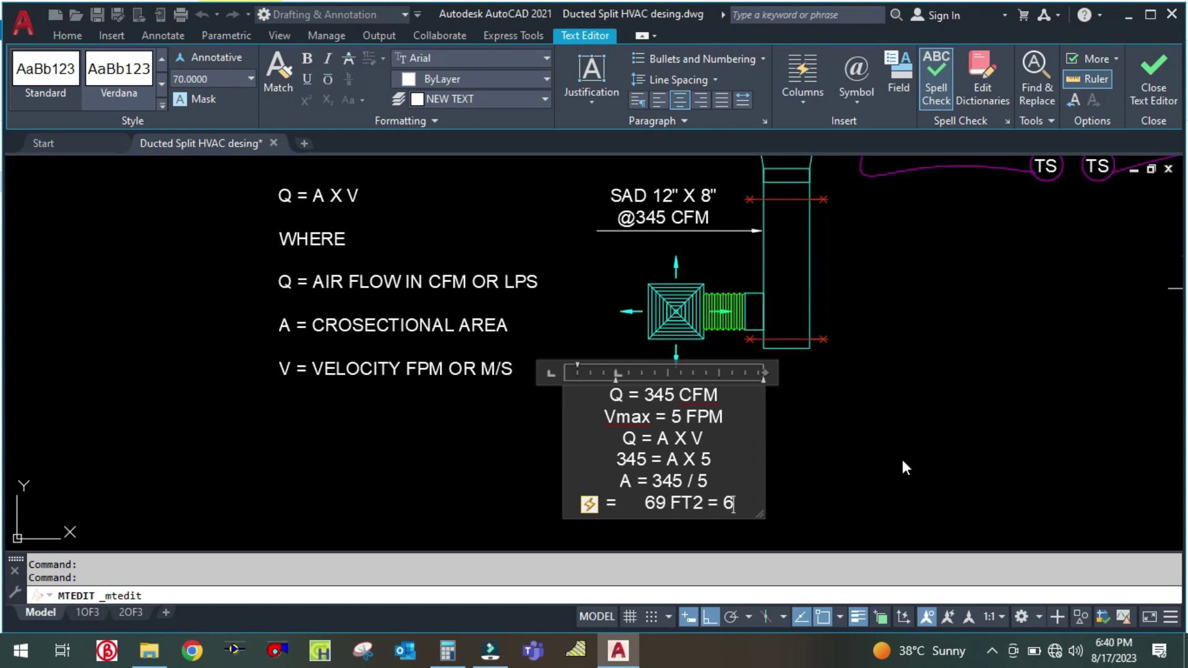
type(" X")
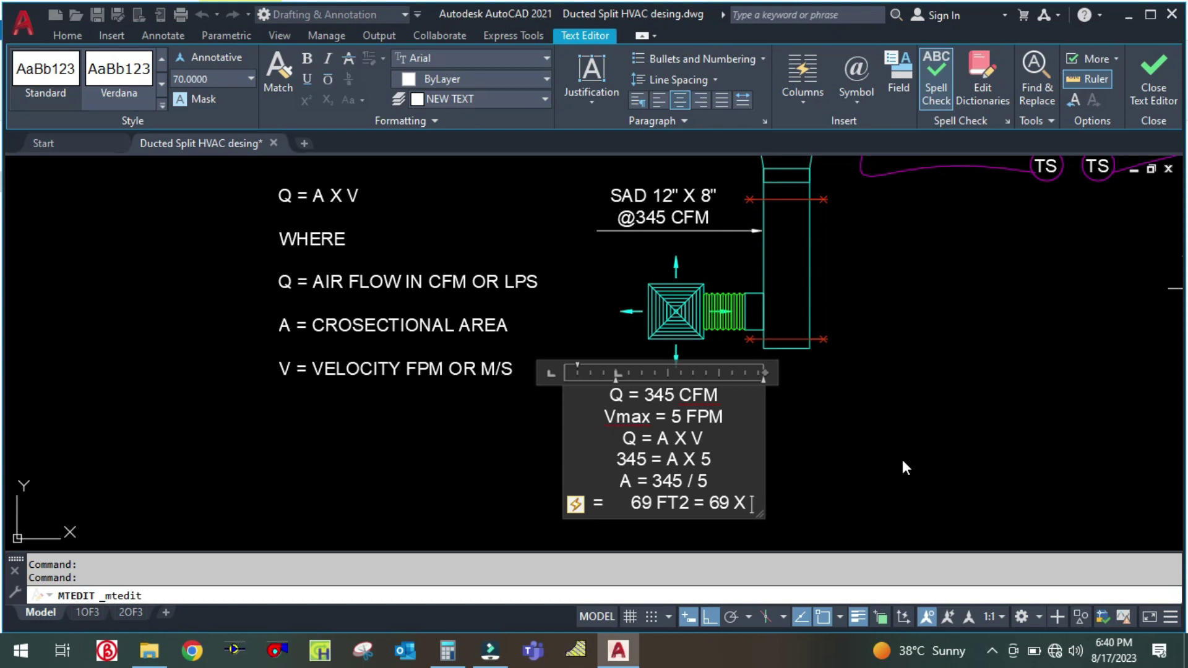
type(" 144")
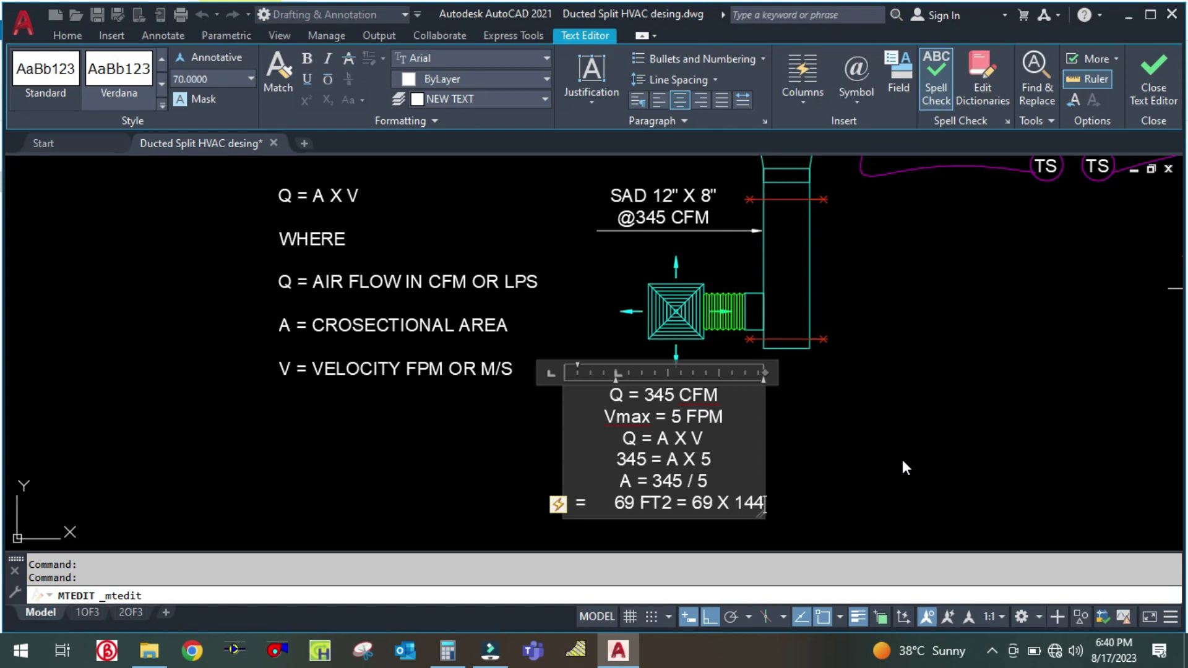
key("Return")
type("=")
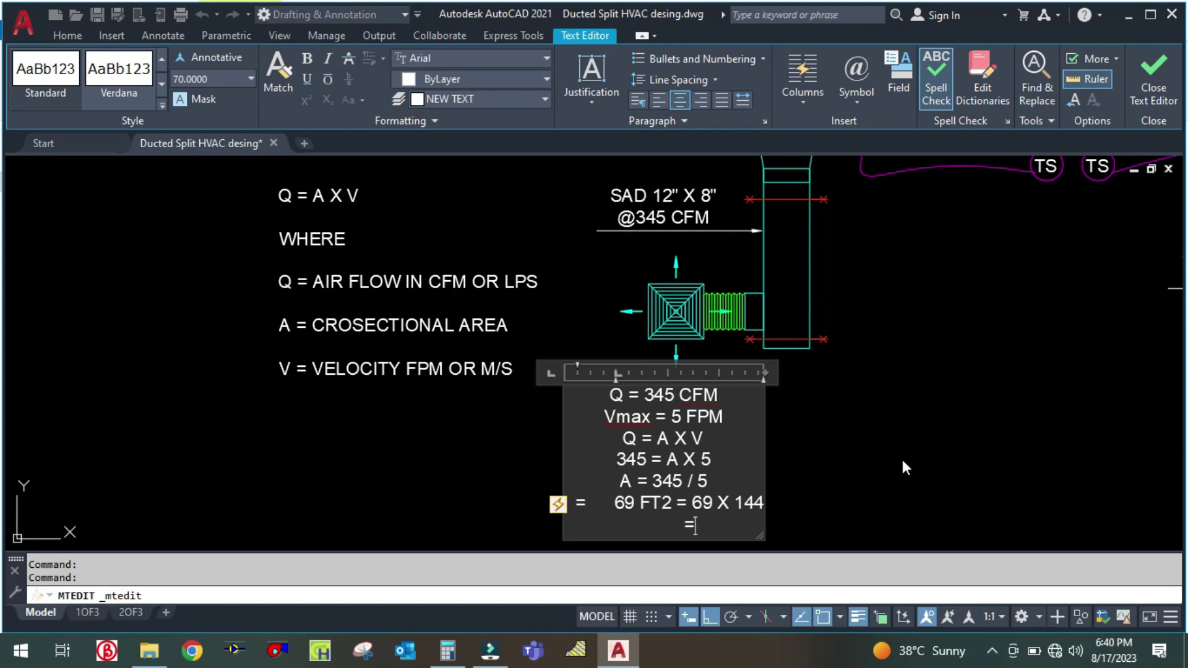
key("alt+Tab")
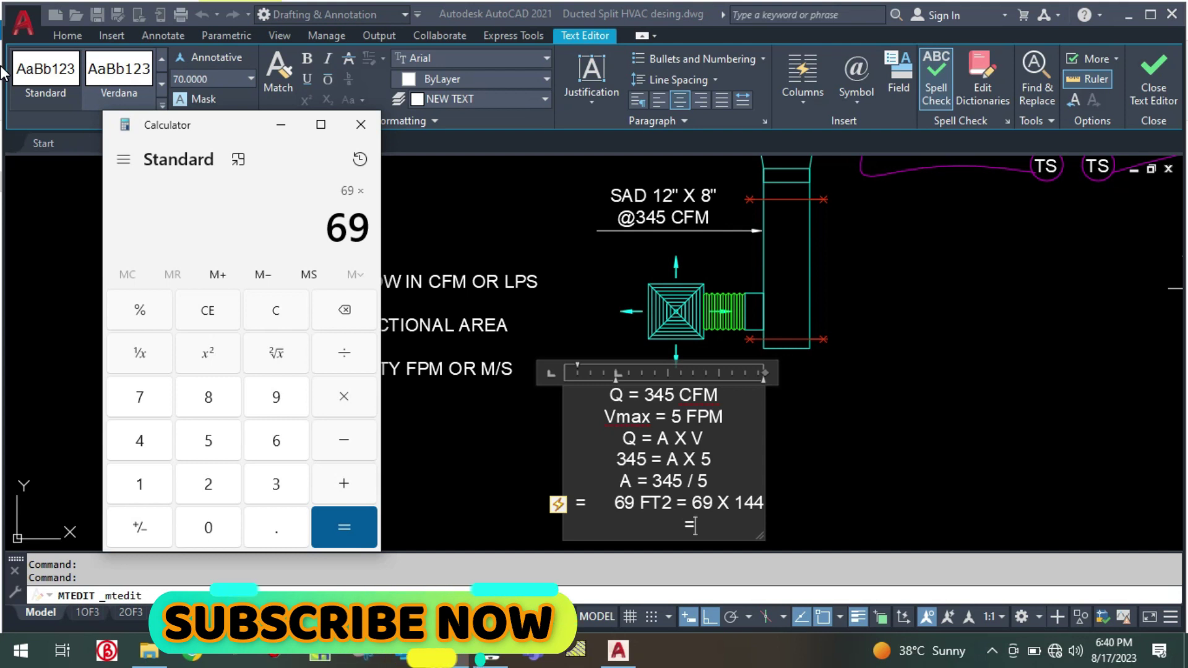
Step: Multiply 69 × 144 in Calculator to get 9,936, then clear and close it
key("asterisk")
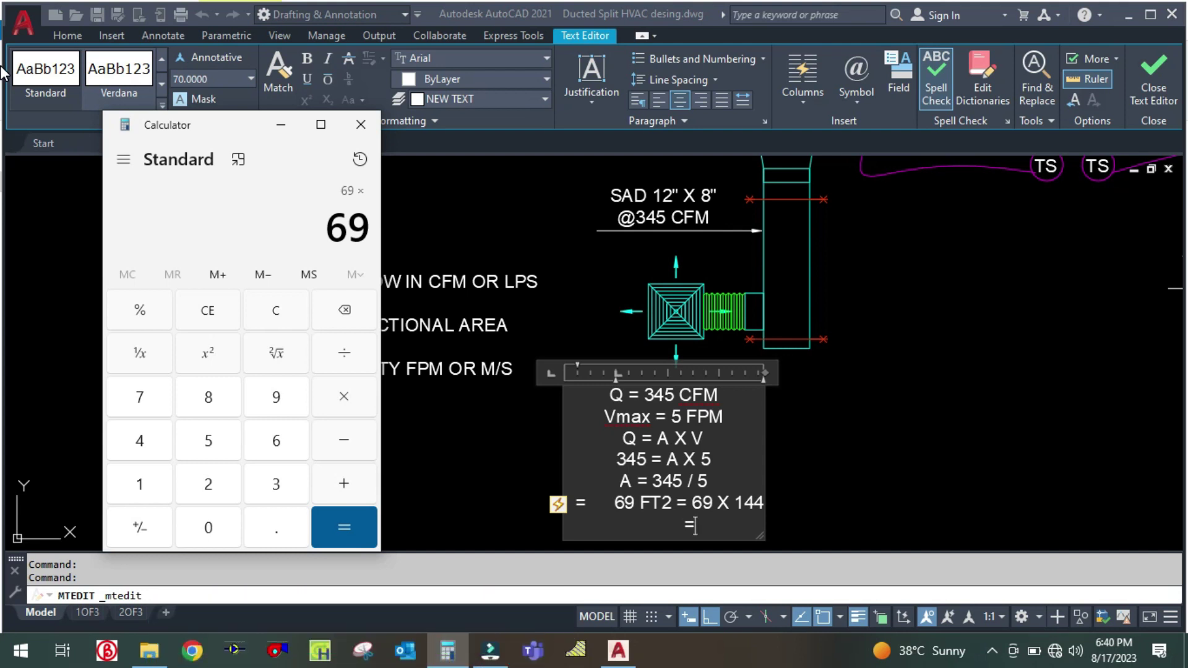
type("144")
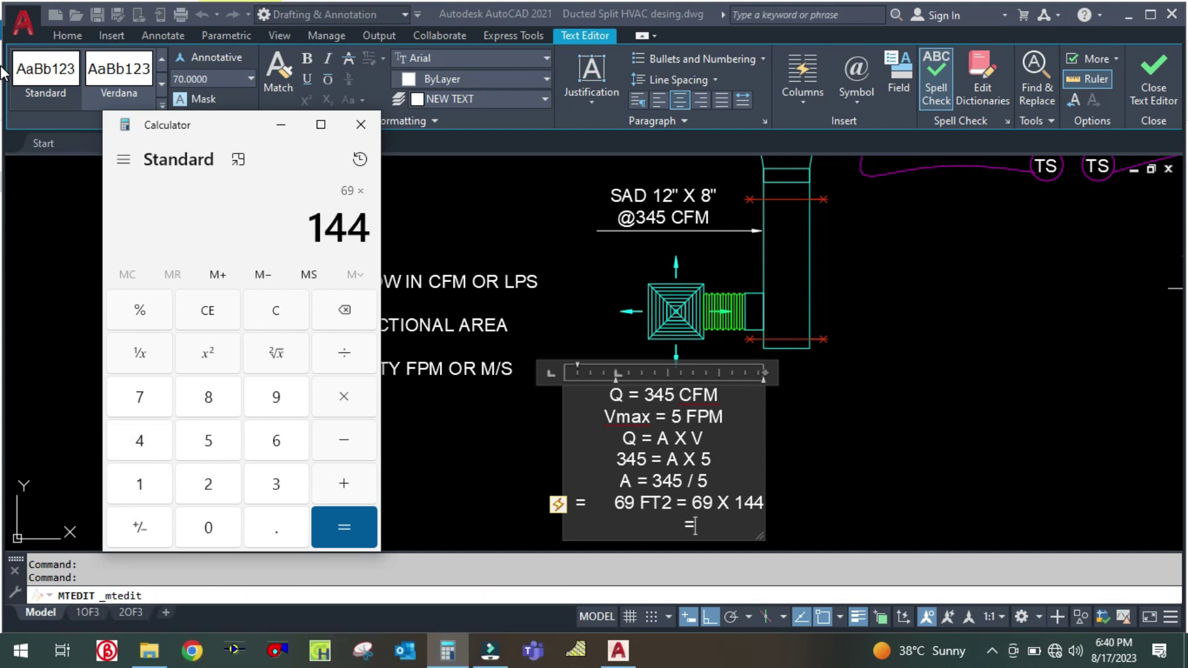
key("Return")
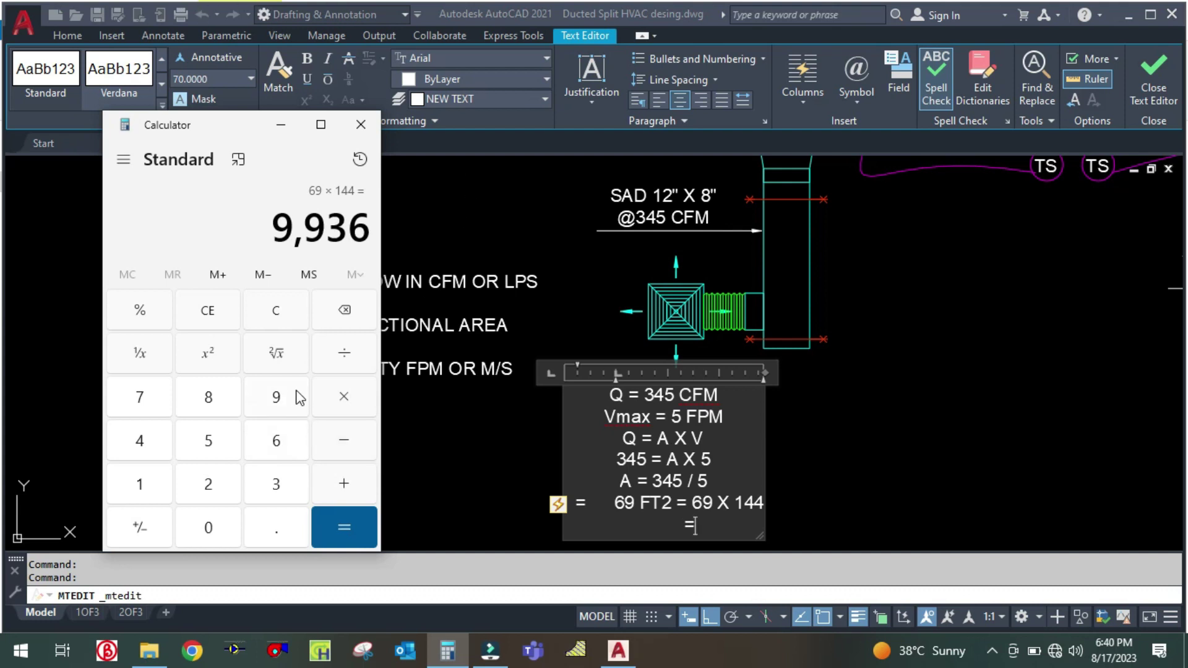
left_click(276, 315)
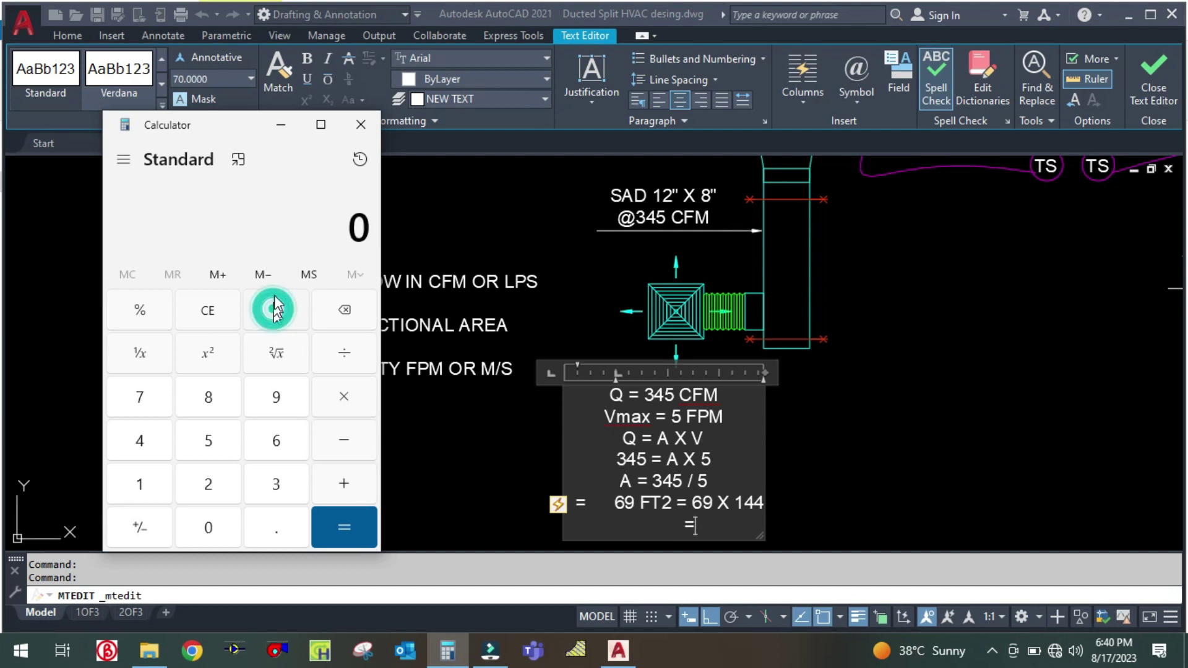
left_click(371, 126)
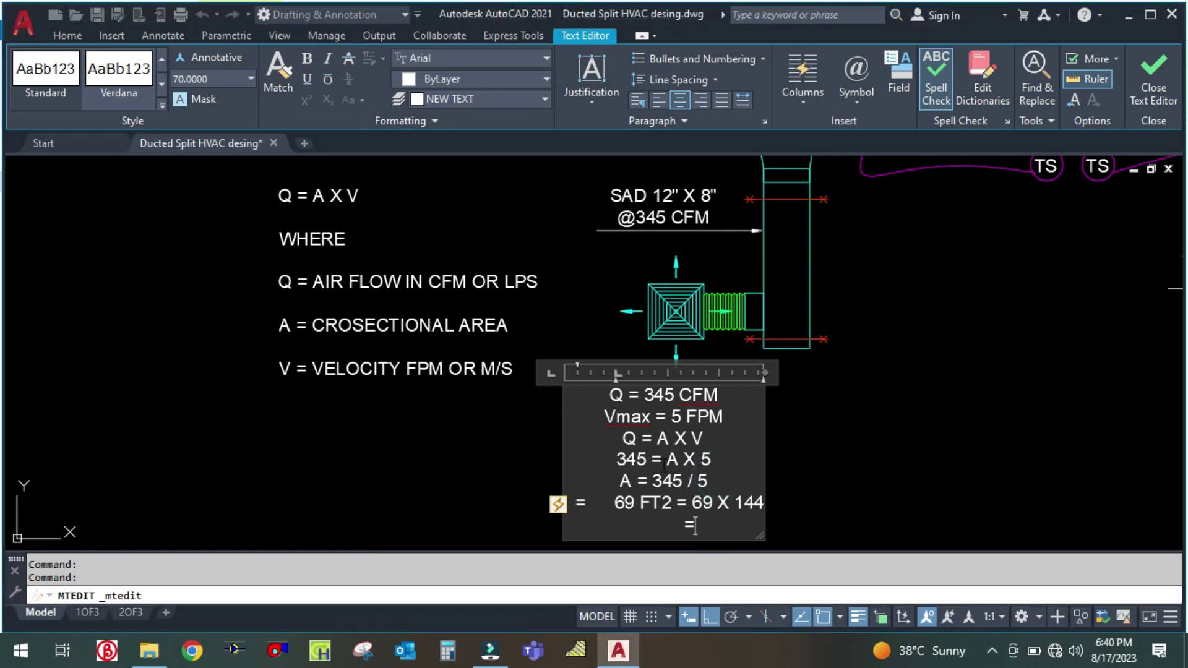
Step: Change the velocity to 500 FPM in the Vmax, 345 = A X 500 and A = 345 / 500 lines
left_click(679, 416)
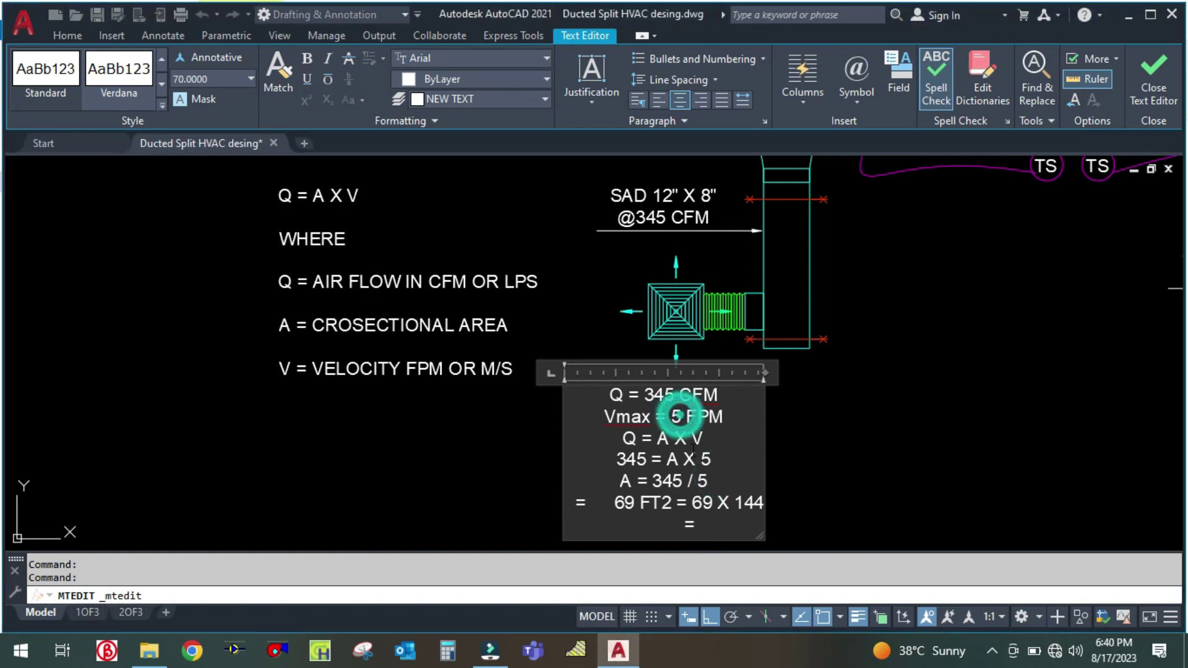
type("00")
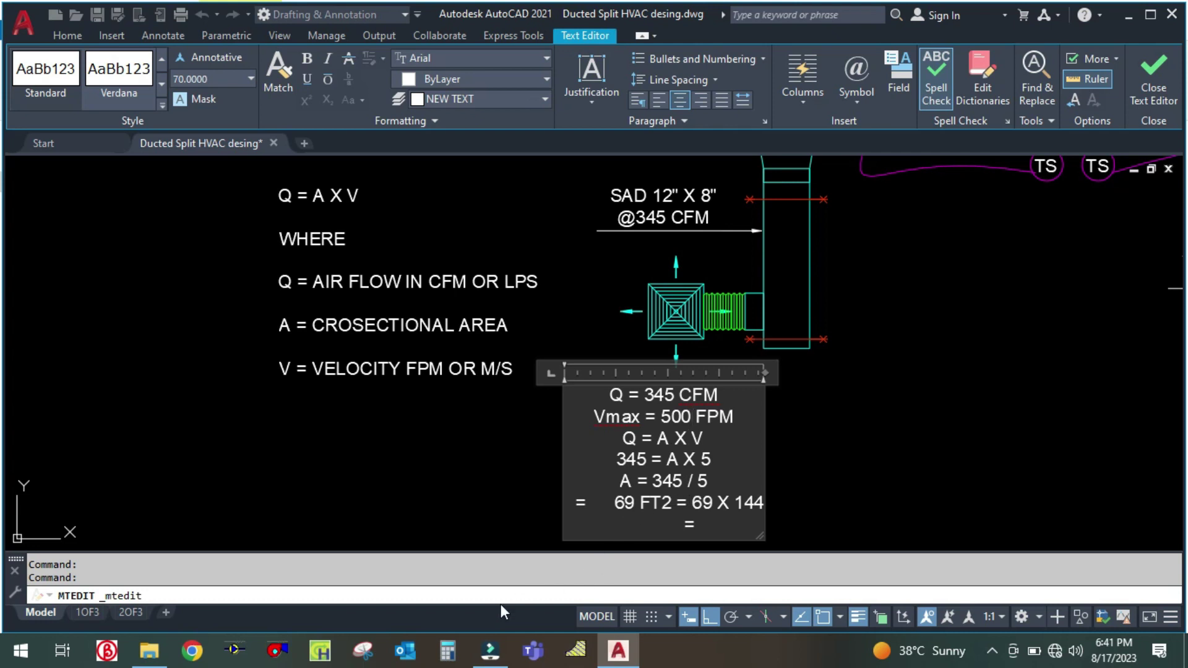
left_click(712, 463)
type("00")
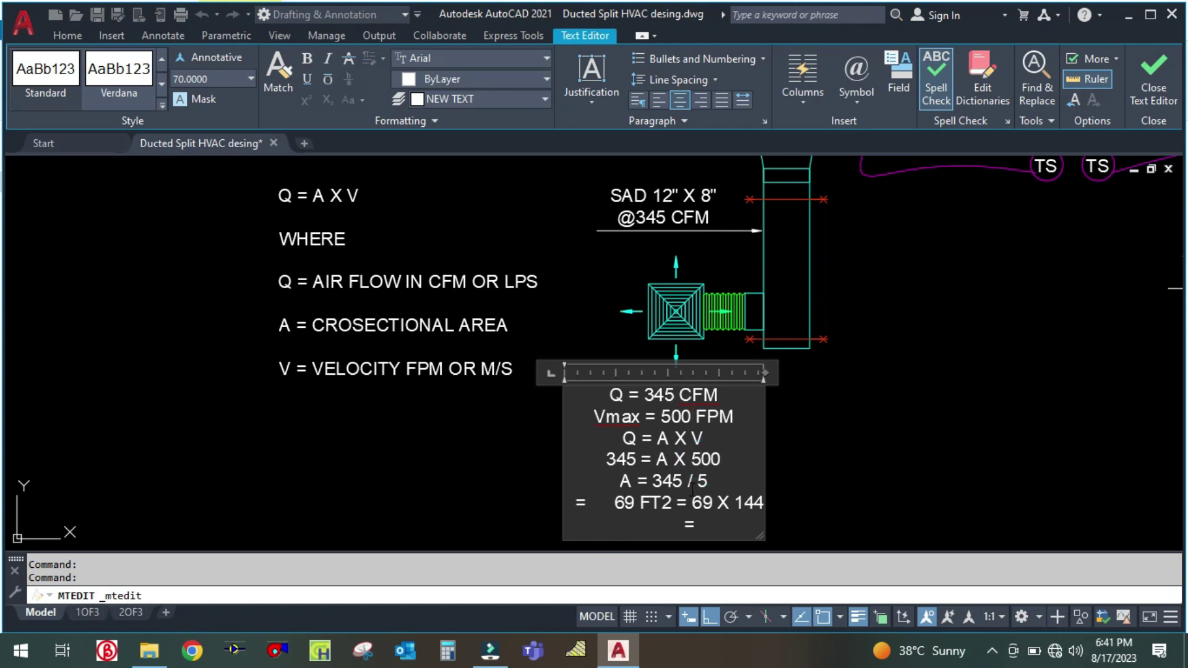
left_click(708, 481)
type("00")
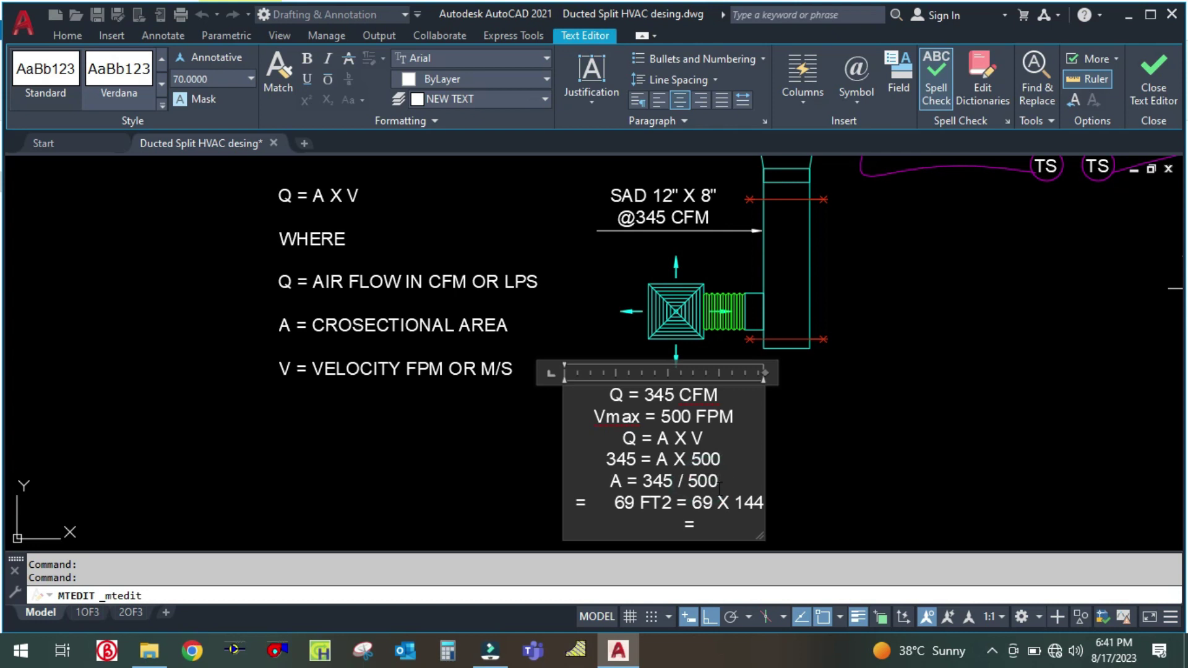
left_click(457, 651)
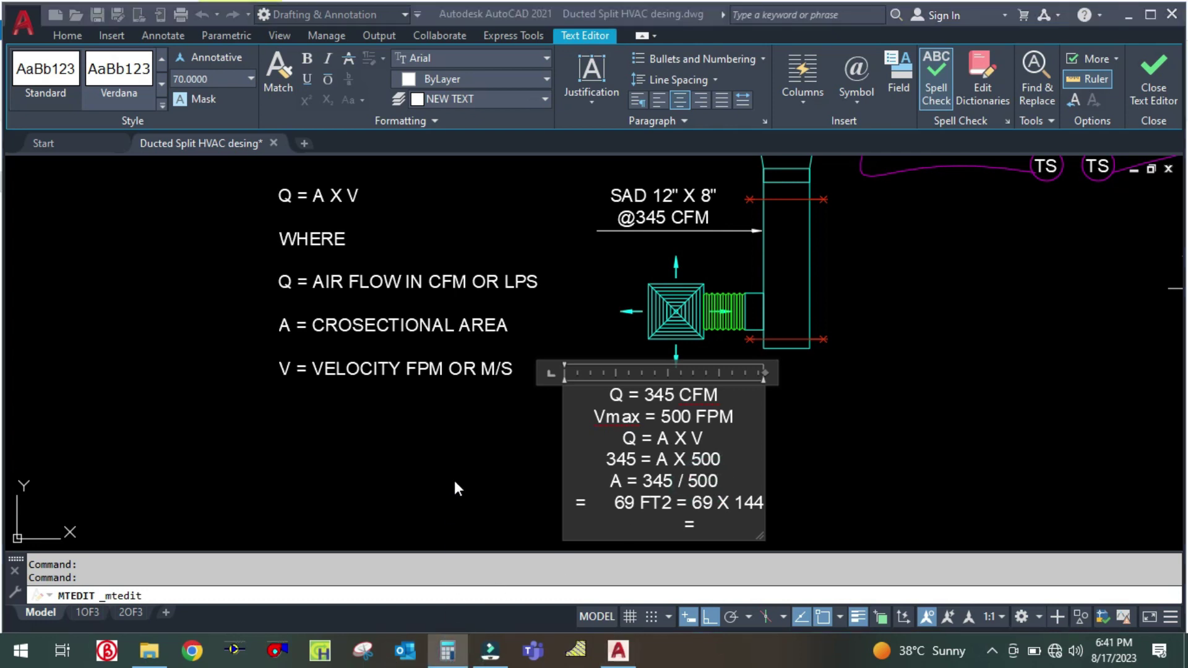
Step: Compute 345 ÷ 500 in Calculator and change the note's area value to 0.69
type("345 / ")
type("500")
key("Return")
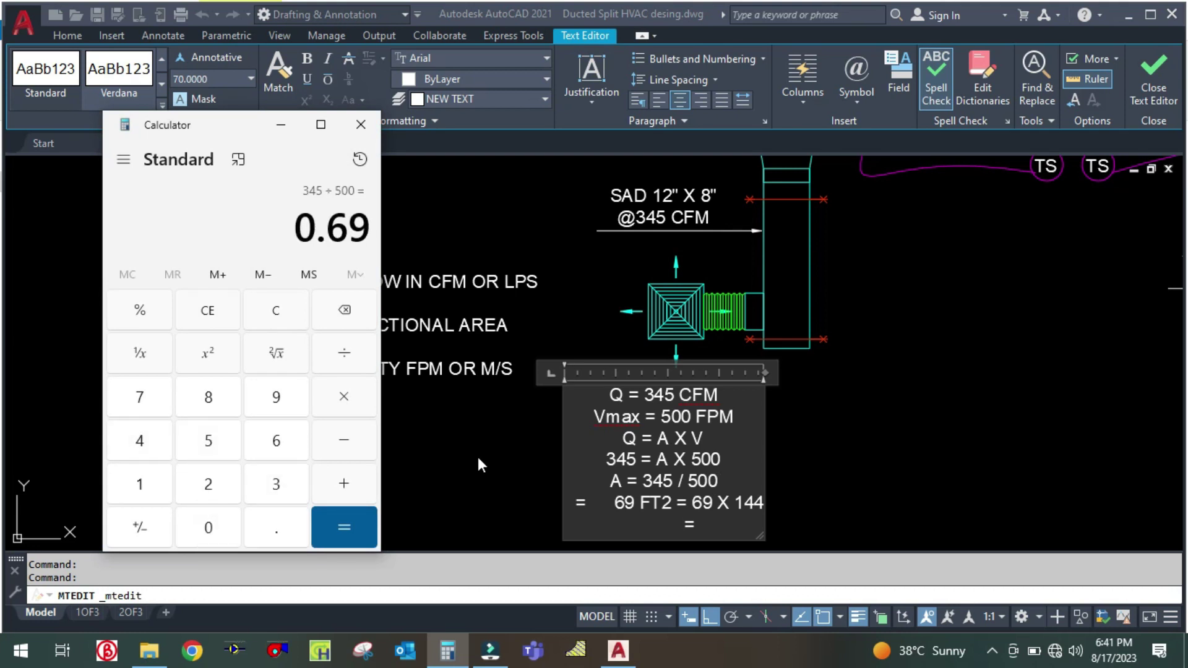
left_click(280, 125)
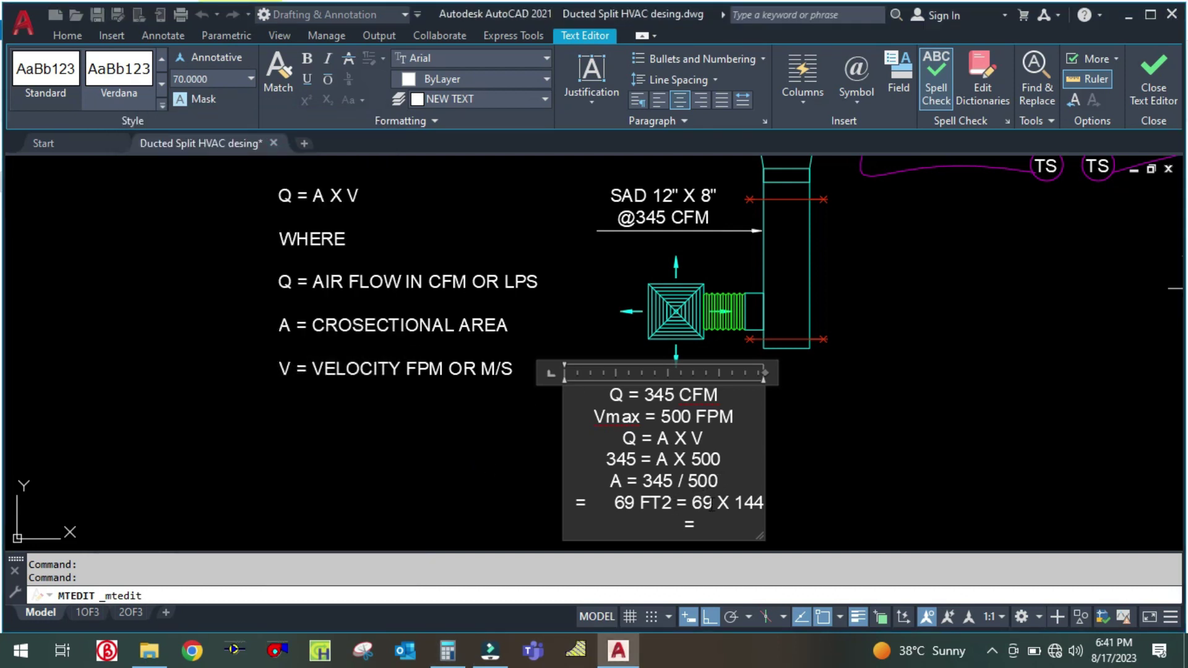
left_click(614, 504)
type("0.")
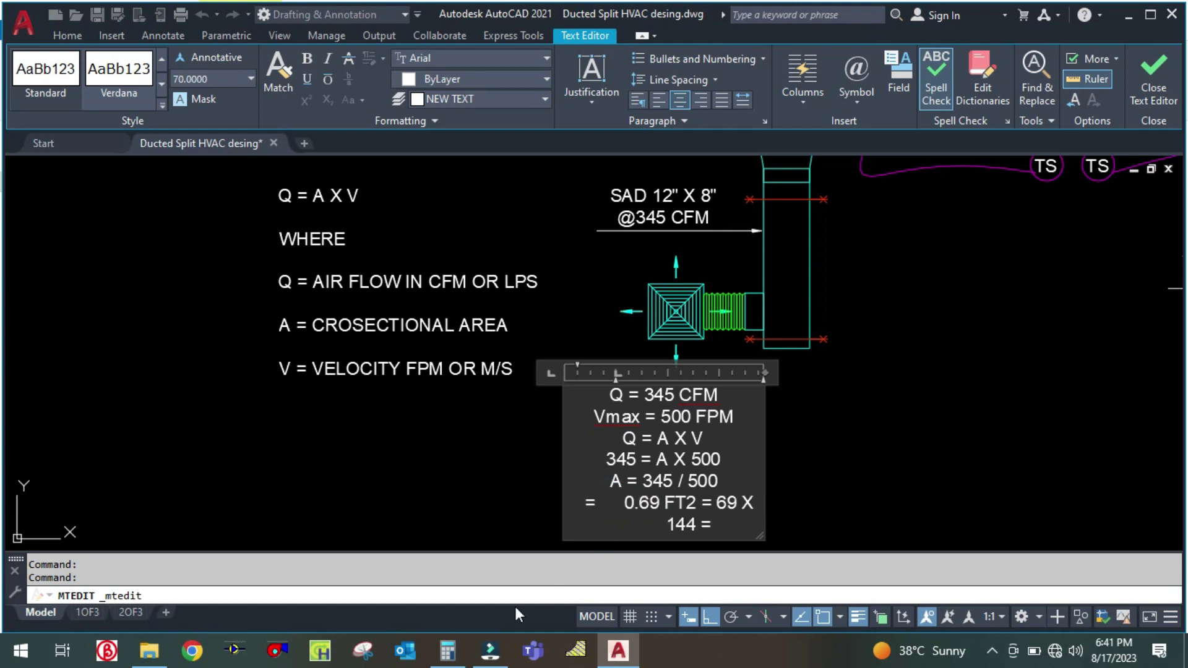
Step: Multiply 0.69 by 144 to get 99.36, then take its square root (≈ 9.968)
left_click(447, 650)
key("asterisk")
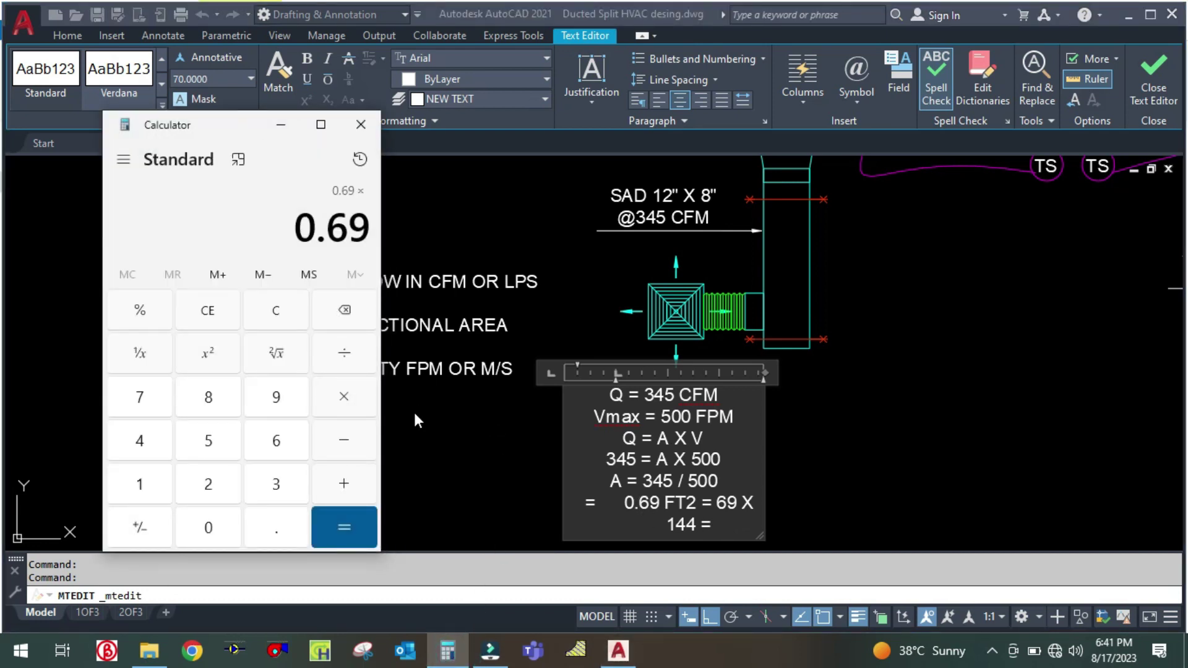
type("144")
key("Return")
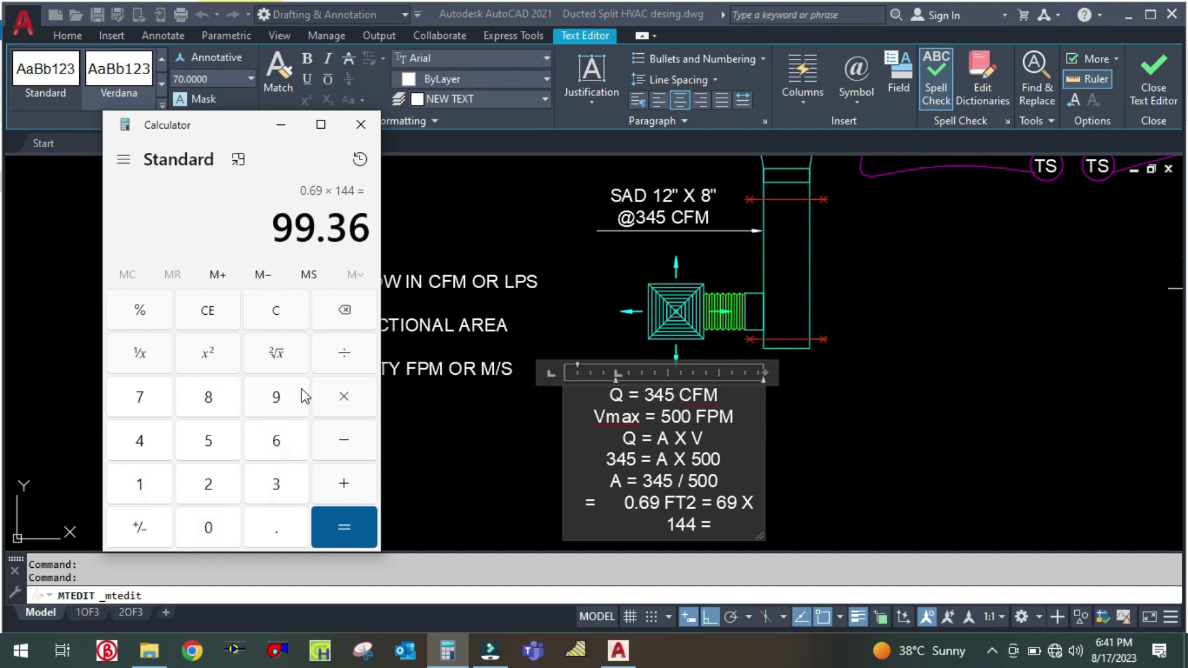
left_click(275, 352)
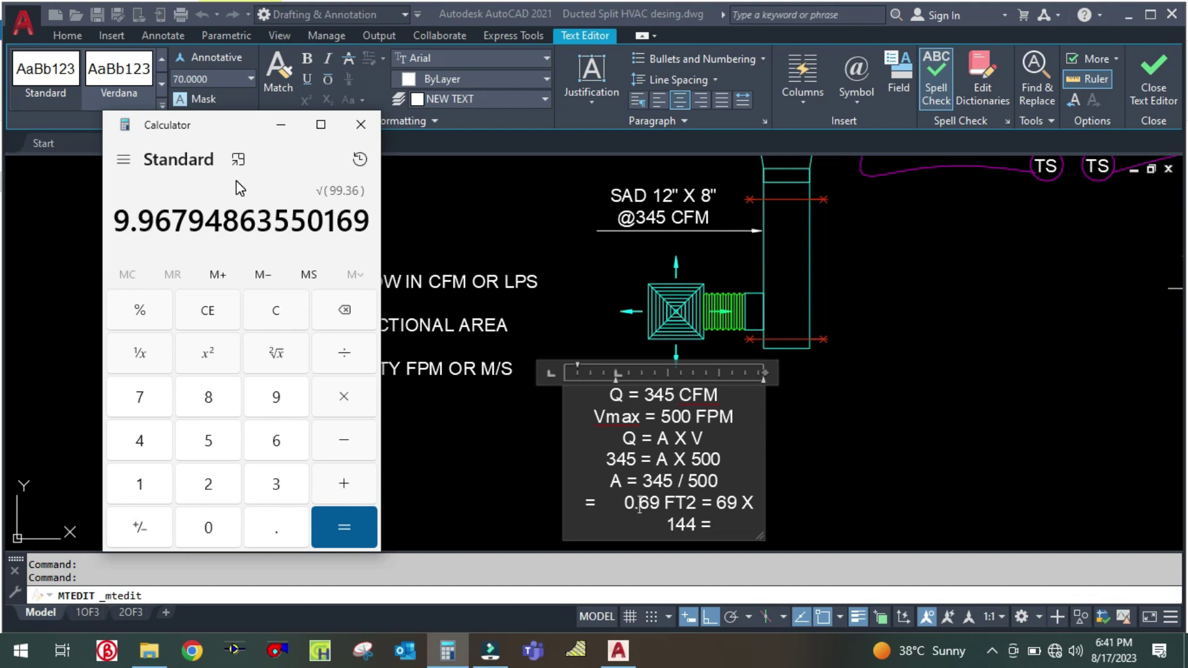
left_click(287, 126)
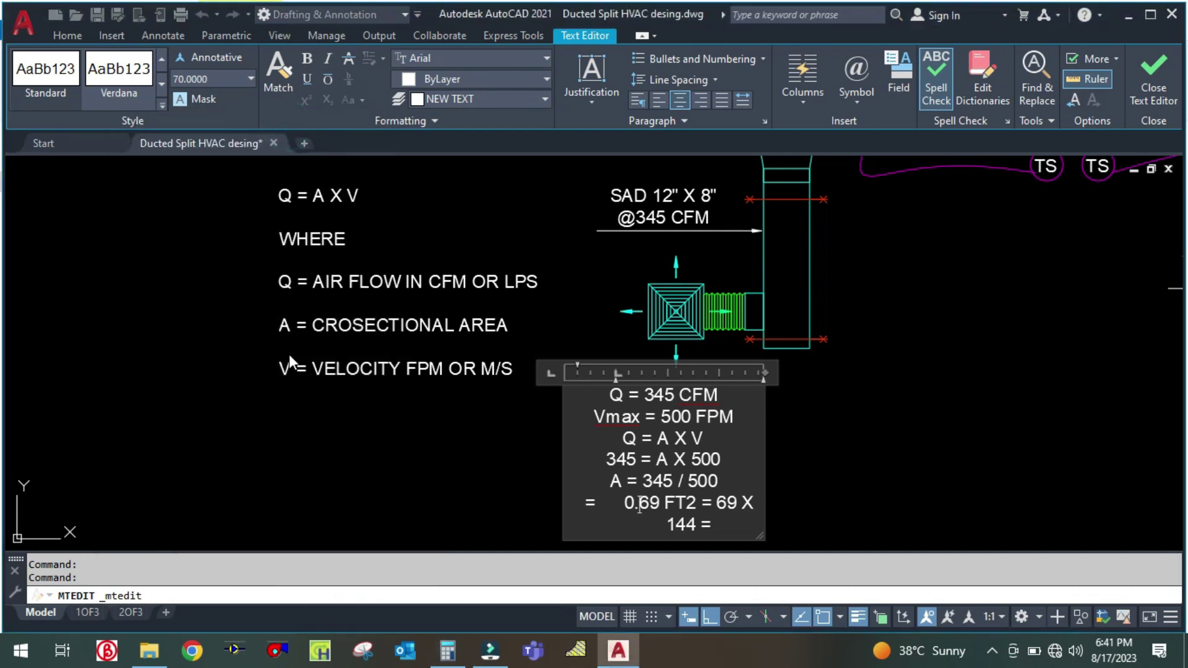
Step: Clear Calculator and compute 10 × 25 = 250
left_click(447, 650)
left_click(263, 316)
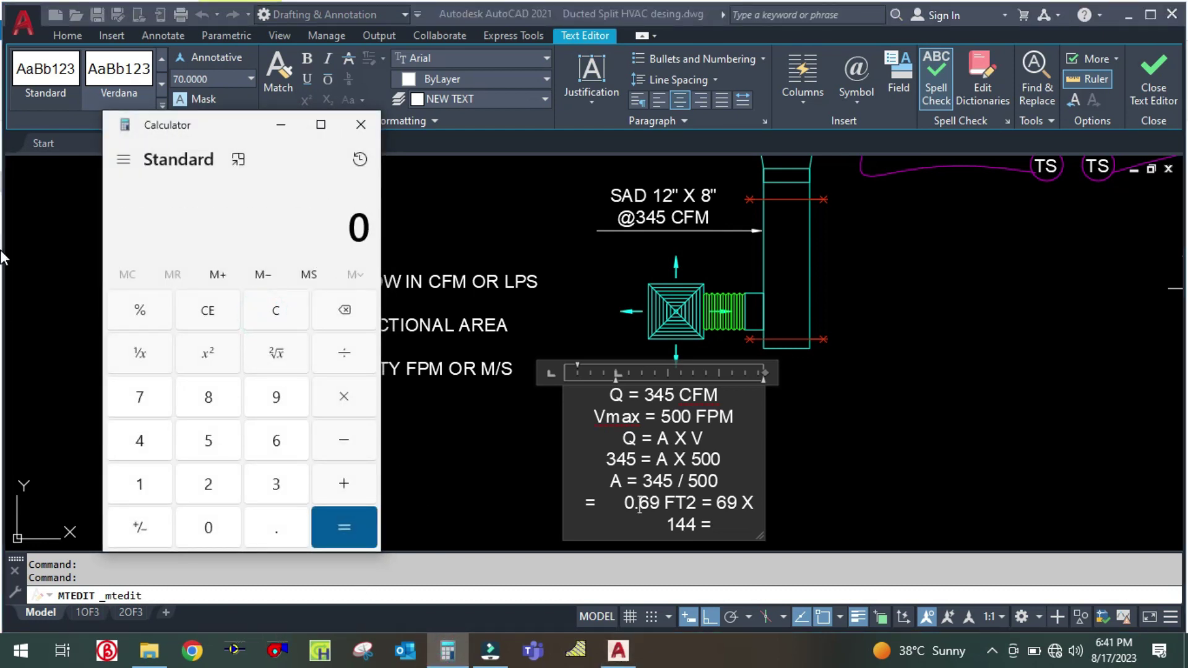
type("10*25")
key("Return")
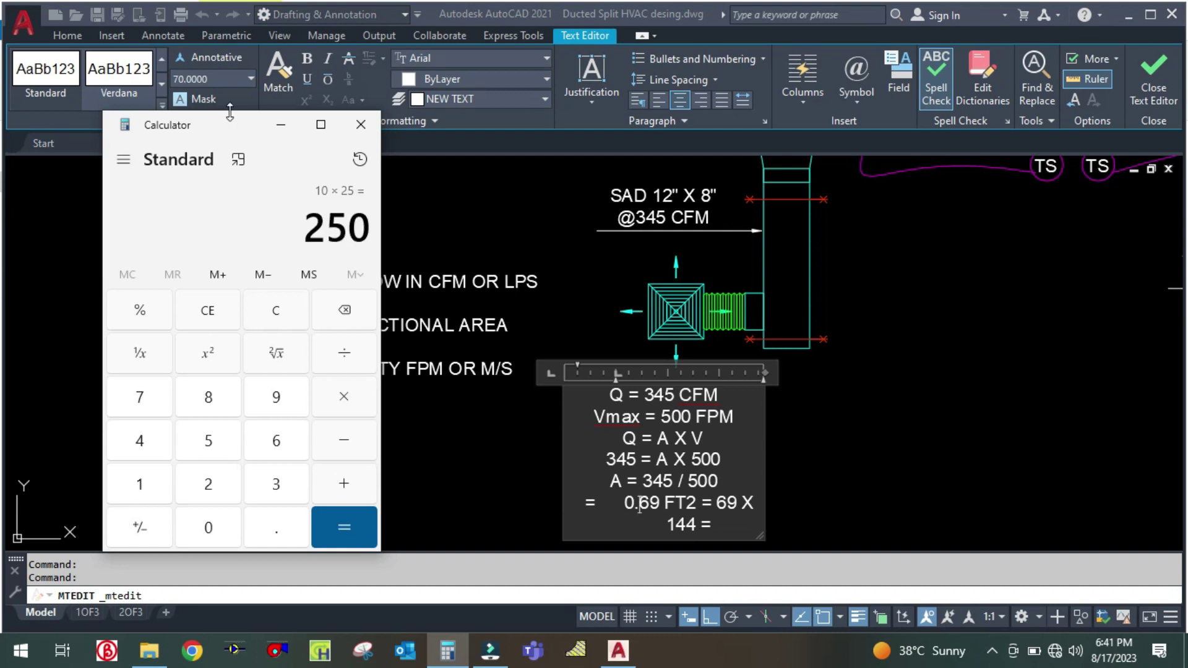
left_click(280, 124)
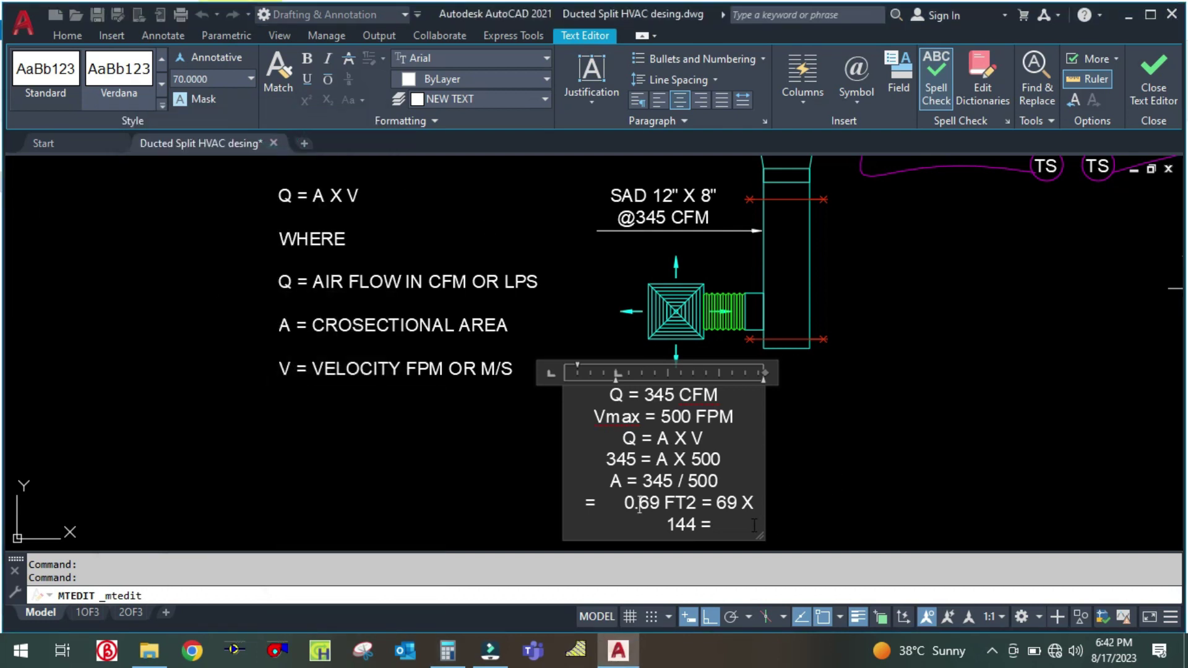
Step: Finish the calculation note with 10" = 250MM after '144 ='
type("10\"")
type(" =")
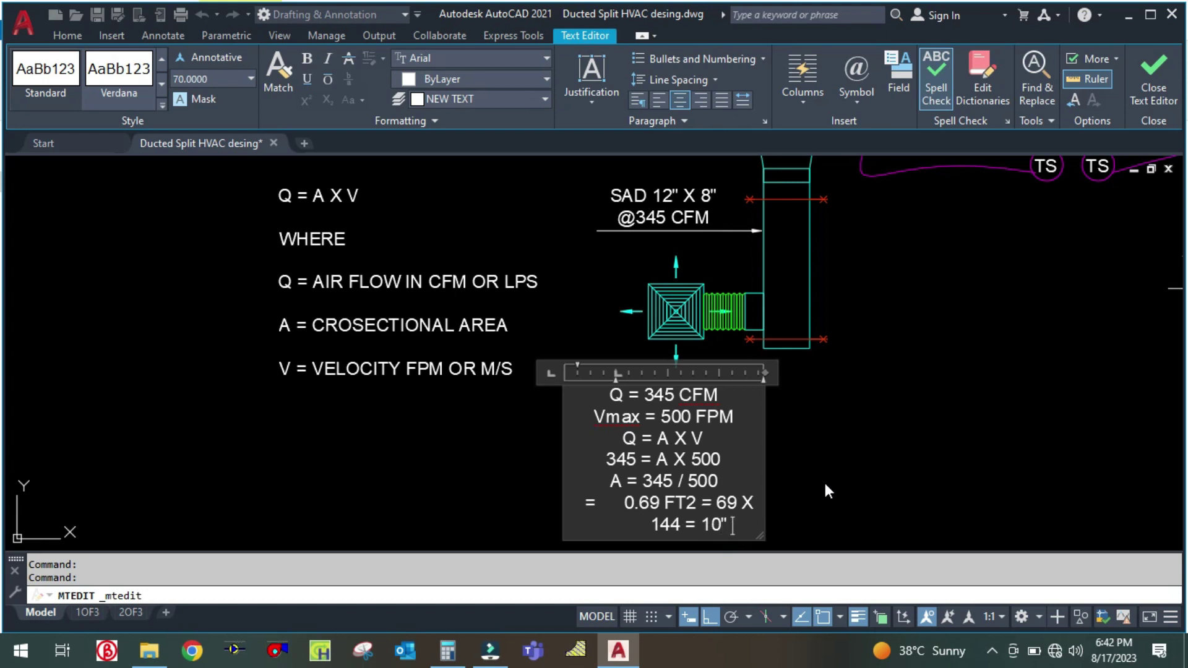
type(" 250MM")
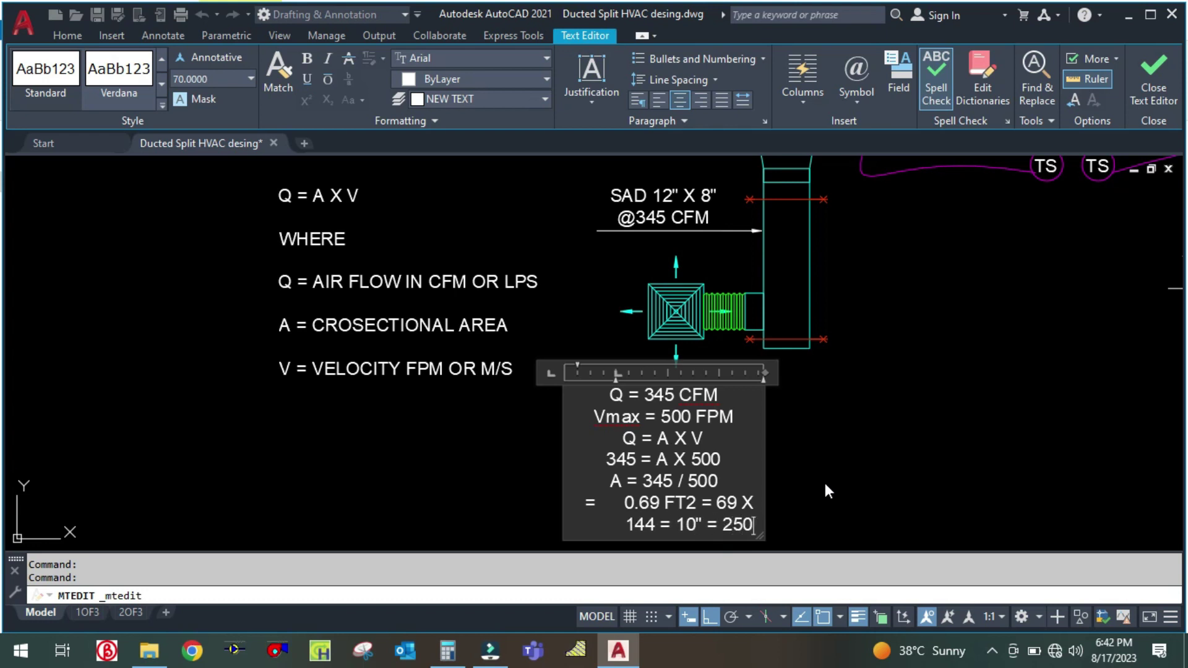
left_click(826, 482)
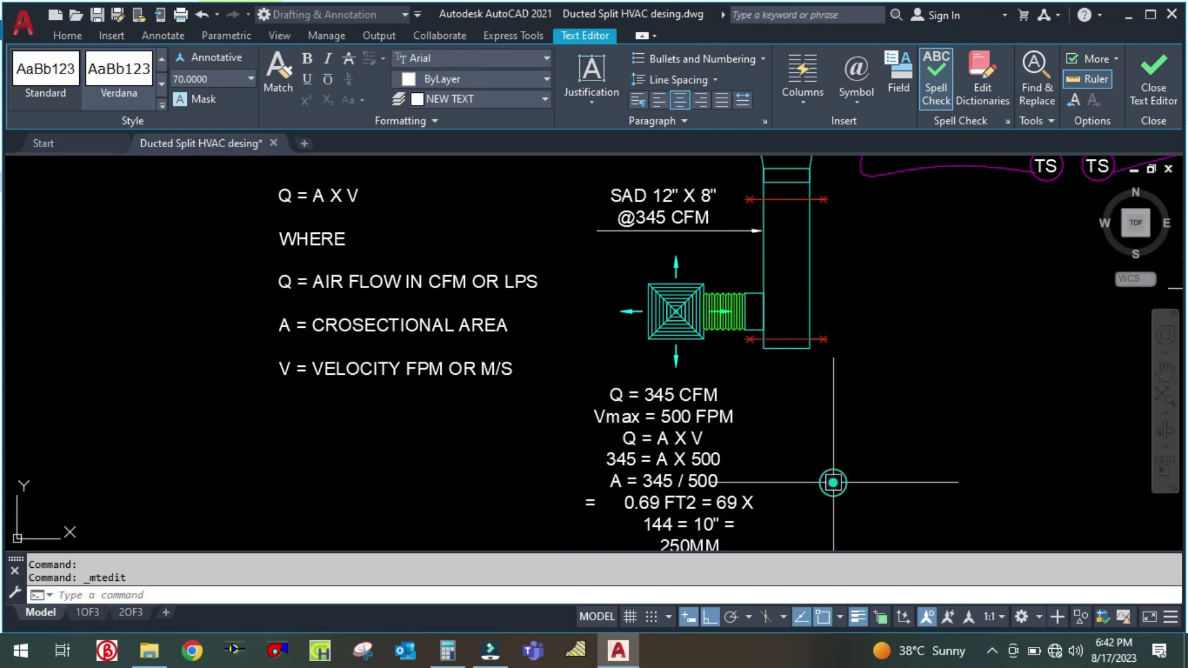
scroll(619, 402, "down", 4)
scroll(660, 423, "up", 2)
scroll(660, 423, "up", 2)
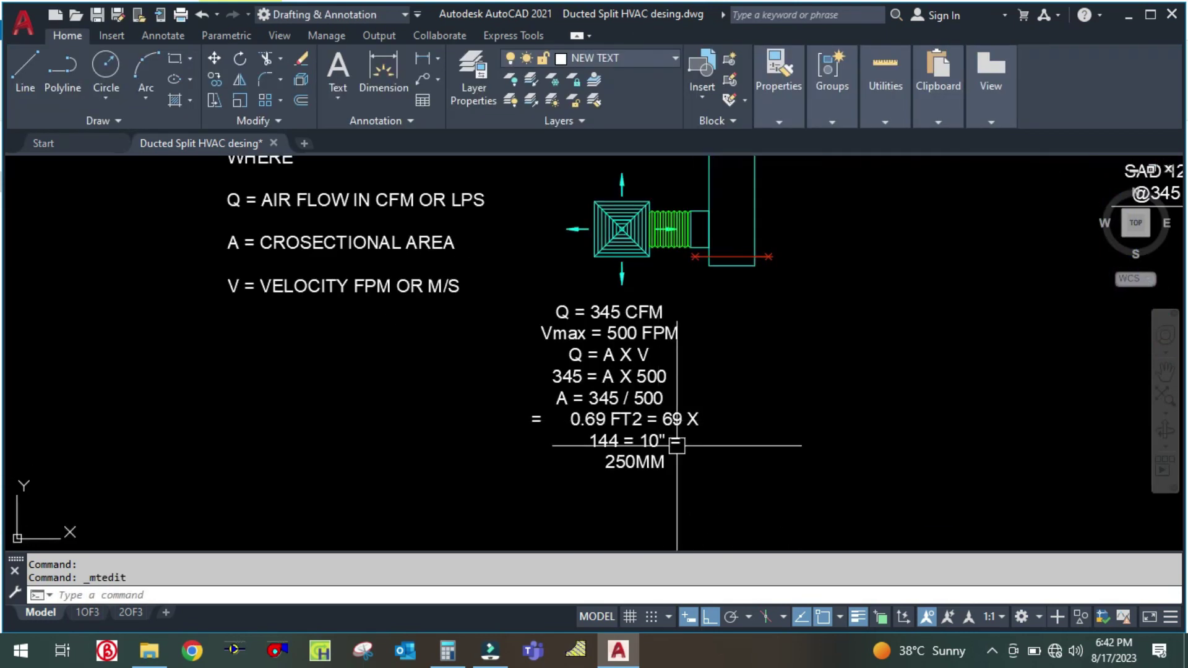
Step: Move the calculation note, in two MOVE passes, directly beneath the WHERE definitions
type("m")
key("Return")
left_click(677, 438)
key("Return")
left_click(807, 454)
left_click(724, 467)
key("Return")
left_click(612, 433)
key("Return")
left_click(898, 413)
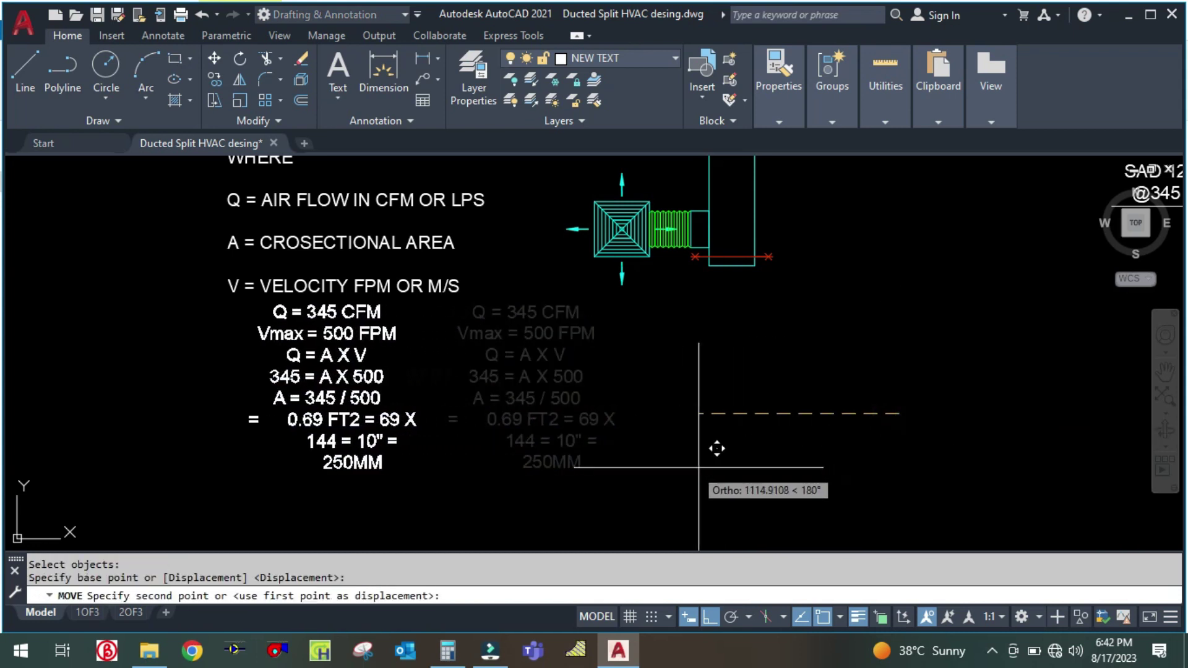
left_click(668, 482)
left_click_drag(650, 350, 634, 425)
scroll(622, 302, "up", 4)
scroll(588, 367, "down", 8)
scroll(618, 377, "up", 3)
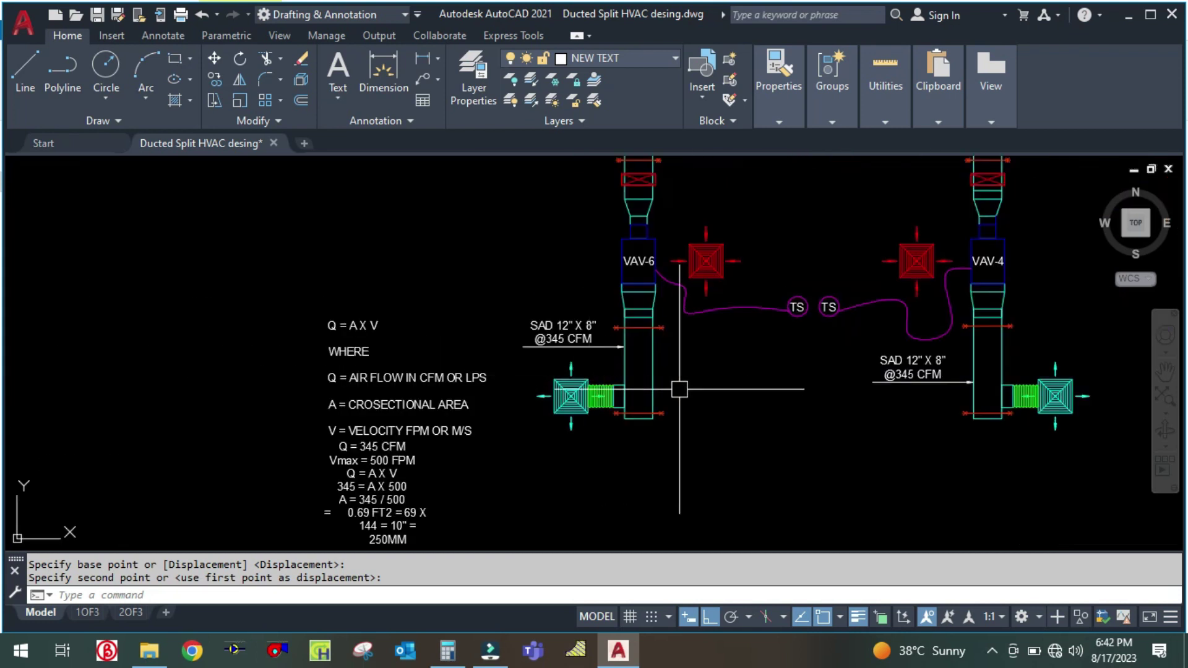
scroll(681, 396, "down", 3)
left_click_drag(719, 235, 736, 396)
scroll(716, 360, "up", 5)
scroll(716, 360, "down", 5)
scroll(699, 259, "up", 4)
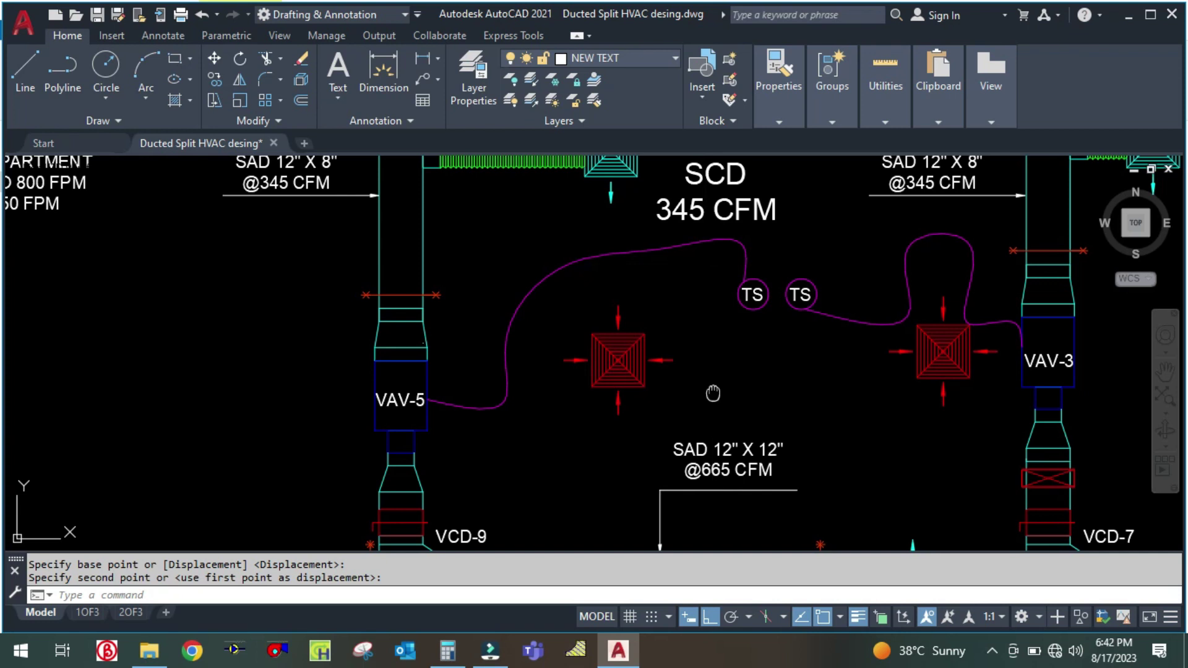
scroll(716, 292, "down", 5)
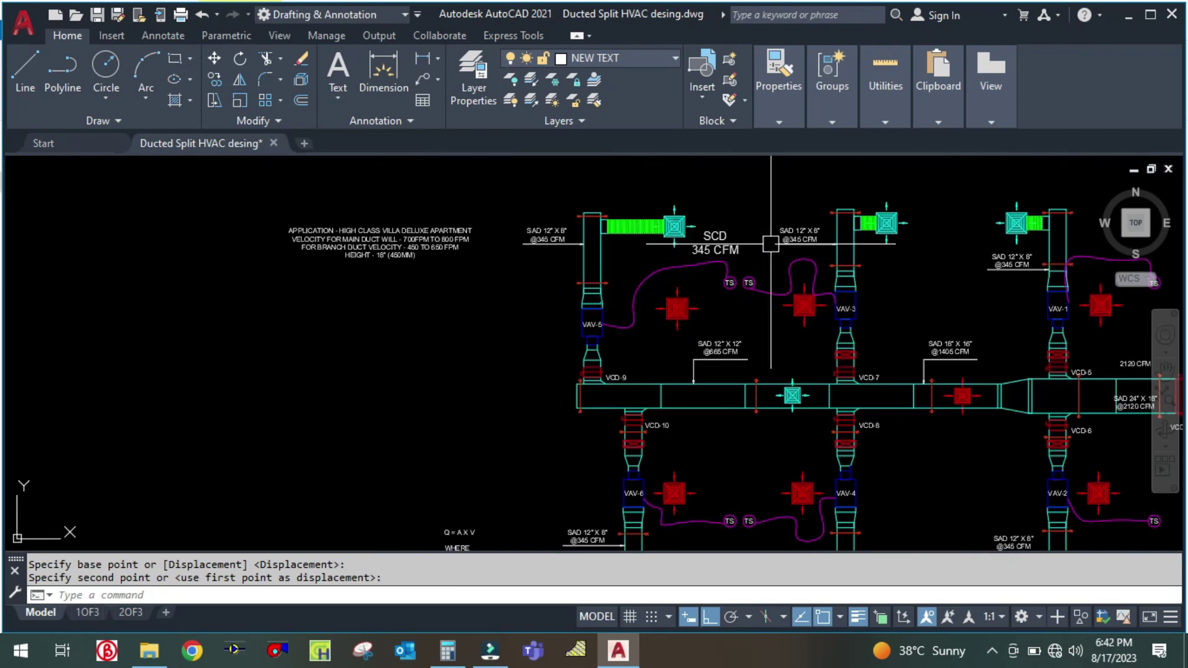
scroll(742, 257, "up", 4)
scroll(761, 253, "down", 4)
scroll(532, 244, "up", 2)
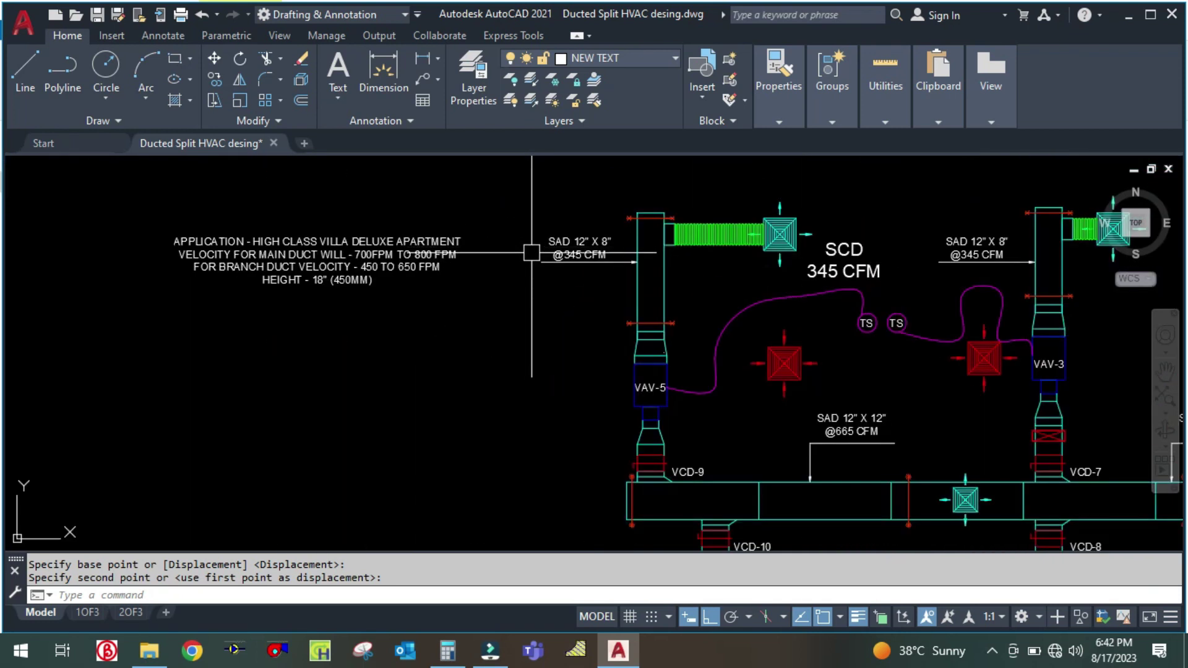
scroll(622, 271, "down", 4)
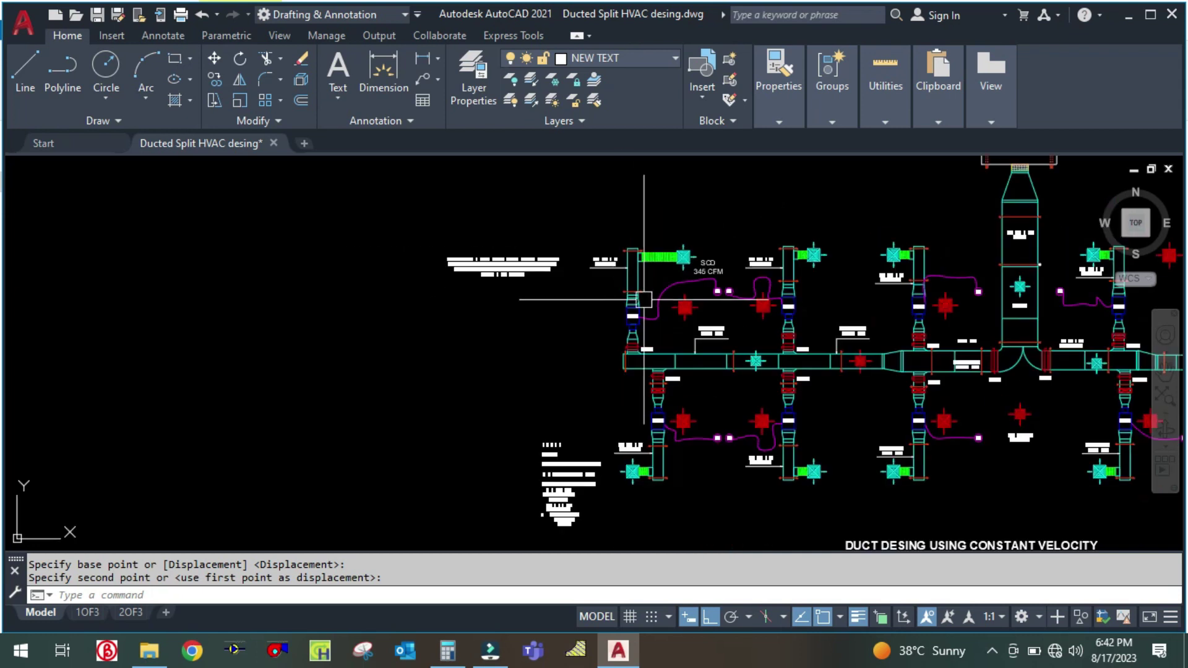
scroll(664, 337, "up", 4)
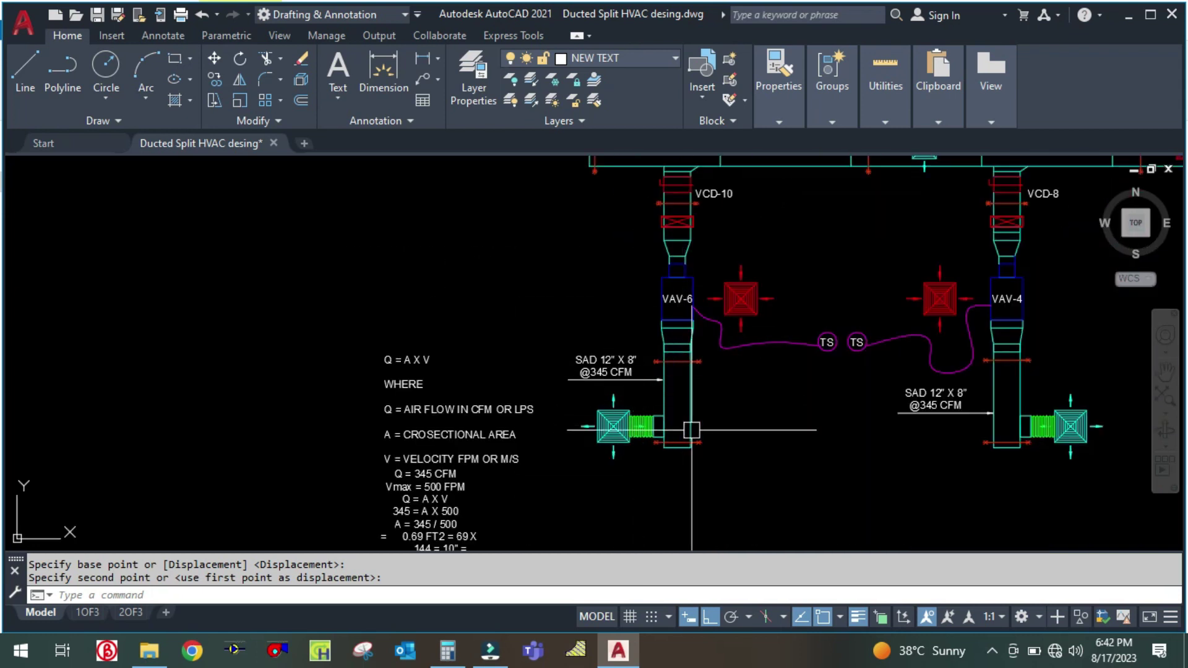
scroll(722, 419, "up", 4)
scroll(722, 418, "down", 4)
scroll(710, 305, "down", 4)
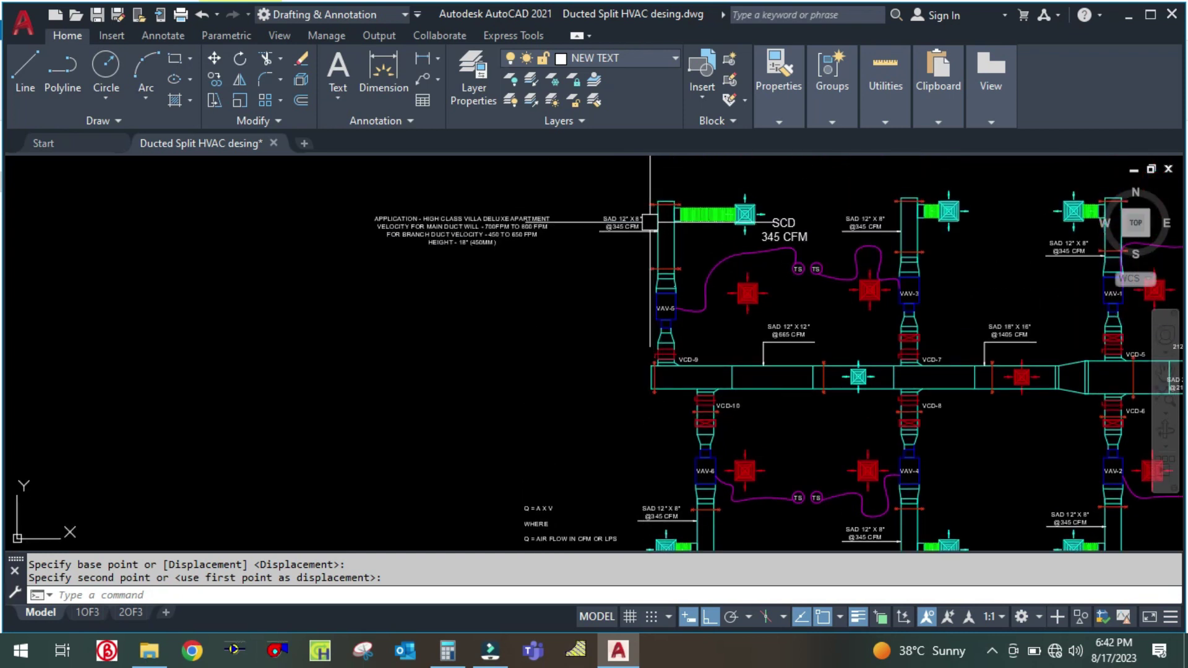
scroll(650, 216, "up", 4)
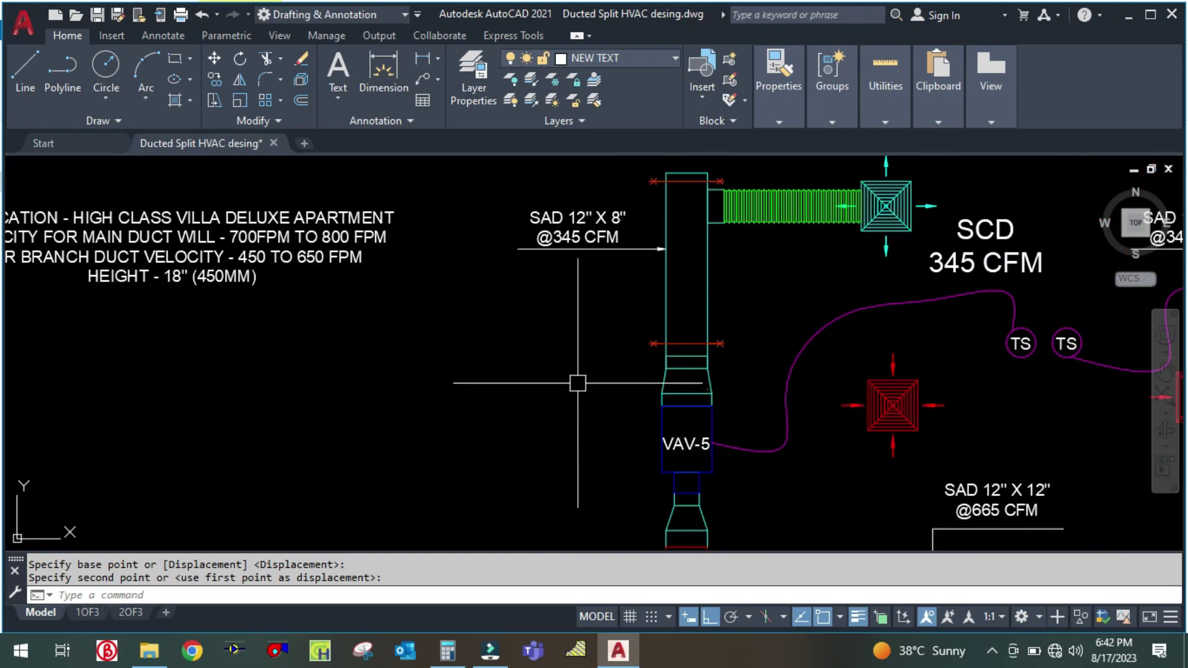
left_click_drag(578, 383, 586, 347)
scroll(589, 342, "down", 2)
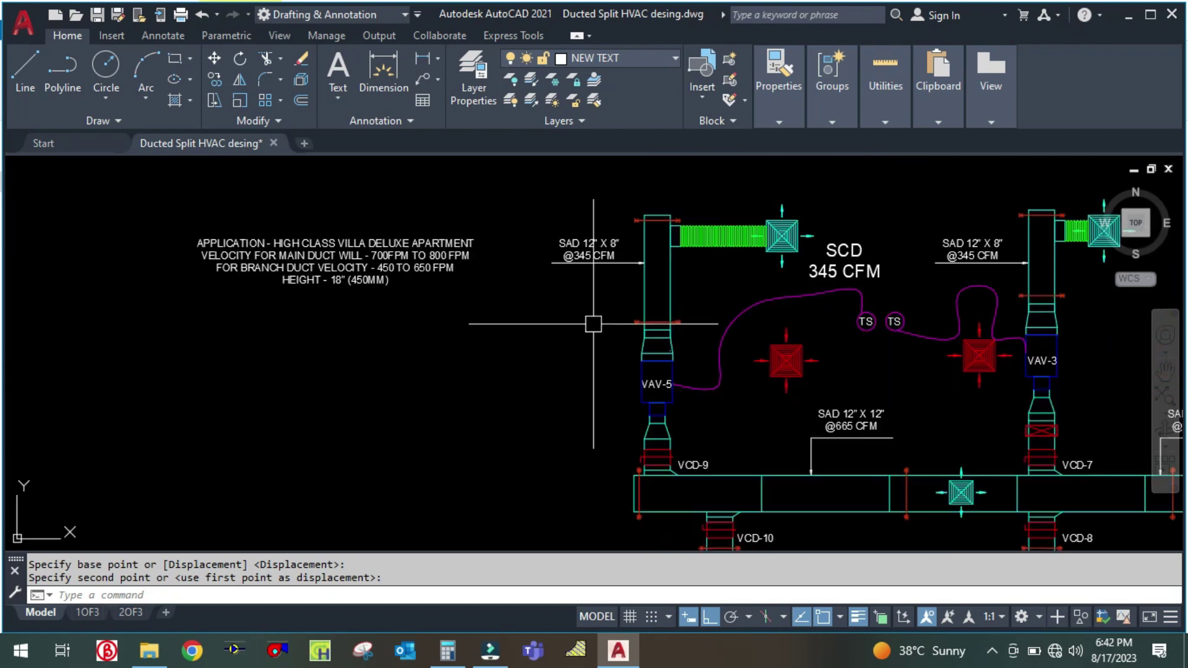
scroll(609, 254, "up", 2)
scroll(609, 253, "down", 3)
scroll(710, 363, "up", 2)
scroll(619, 371, "down", 4)
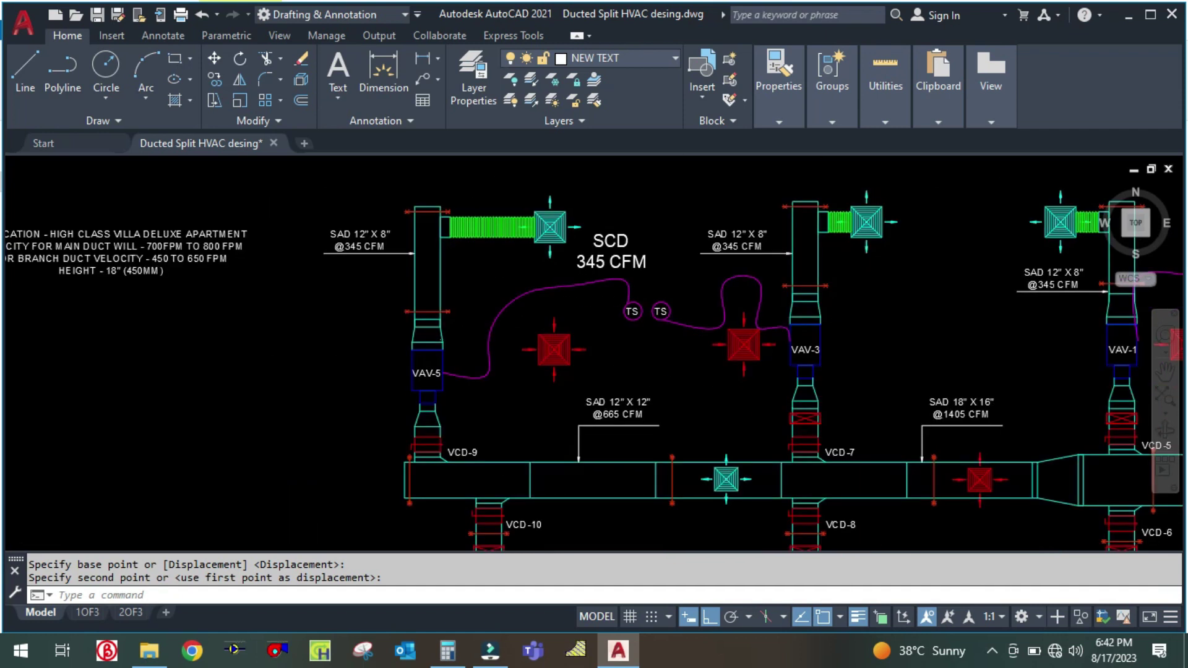
scroll(548, 411, "up", 4)
scroll(601, 326, "up", 2)
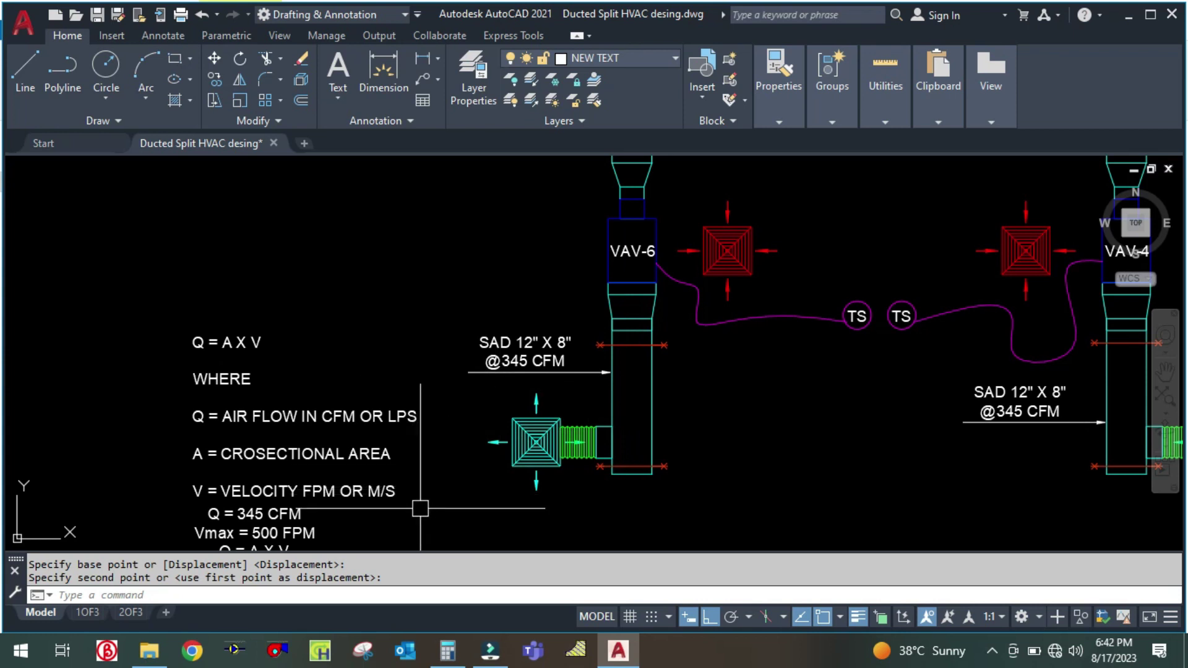
scroll(438, 472, "up", 1)
scroll(441, 460, "down", 1)
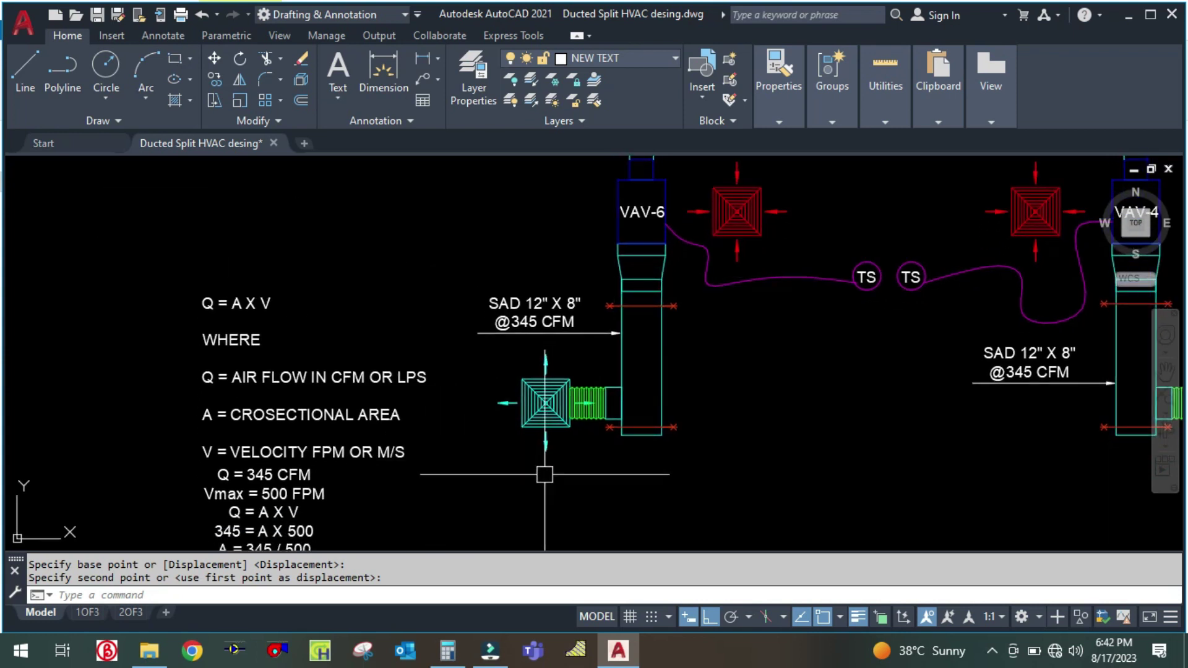
scroll(544, 397, "up", 1)
scroll(705, 396, "down", 1)
scroll(704, 396, "down", 2)
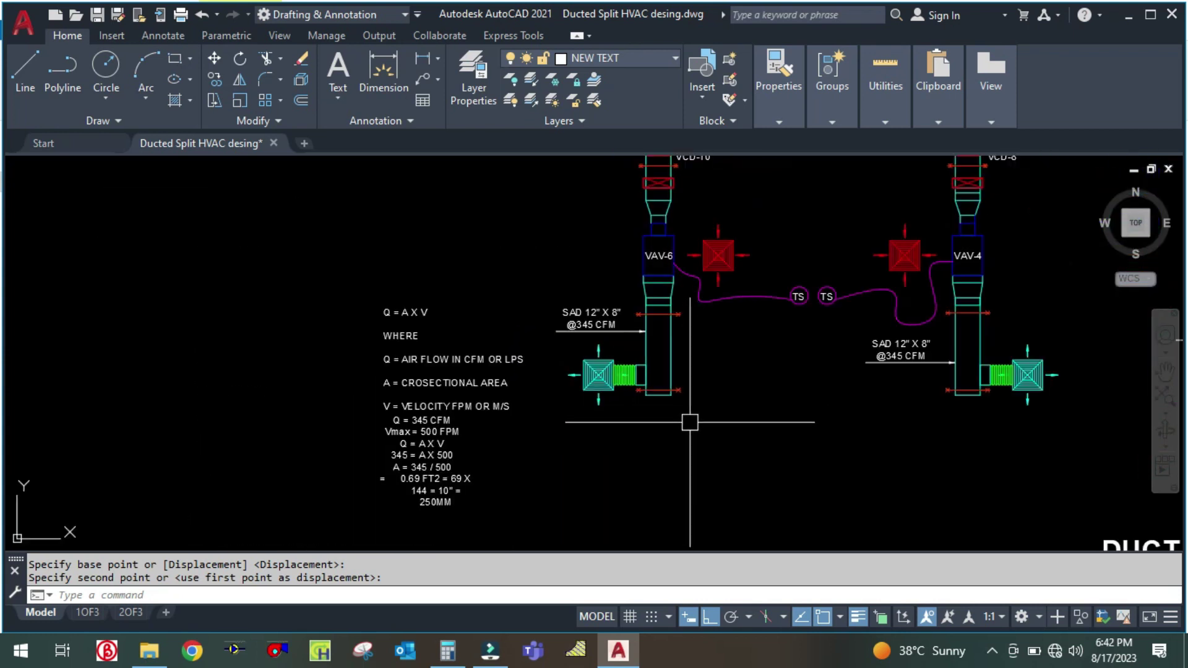
scroll(727, 427, "down", 2)
scroll(727, 428, "up", 1)
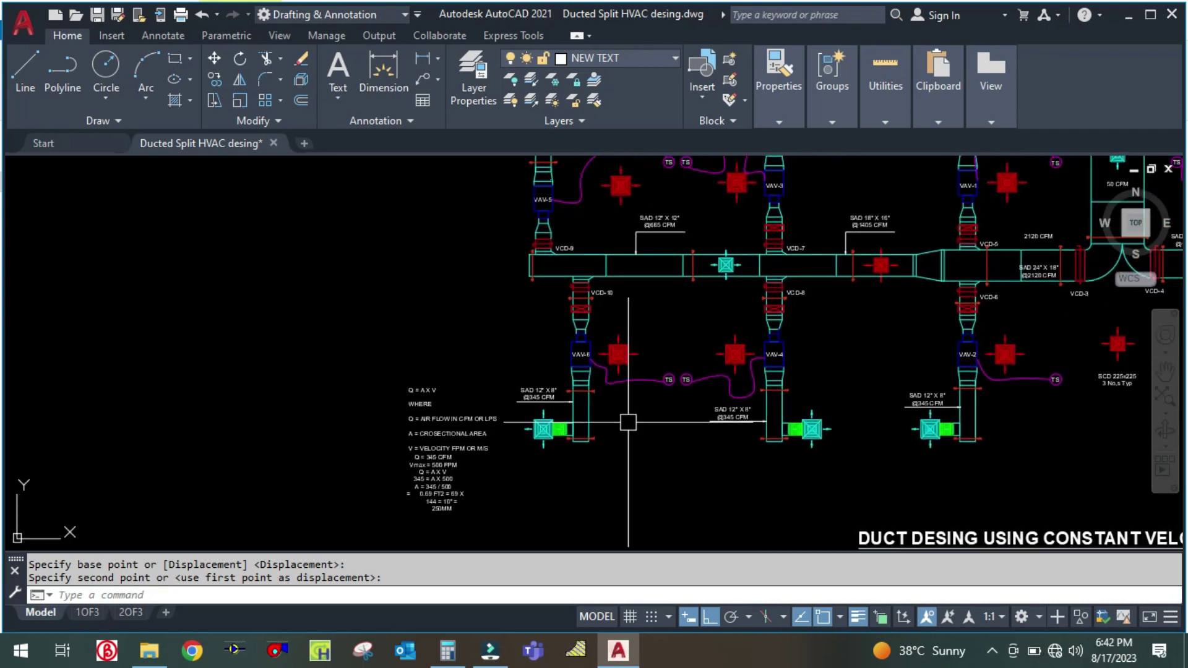
scroll(629, 424, "up", 1)
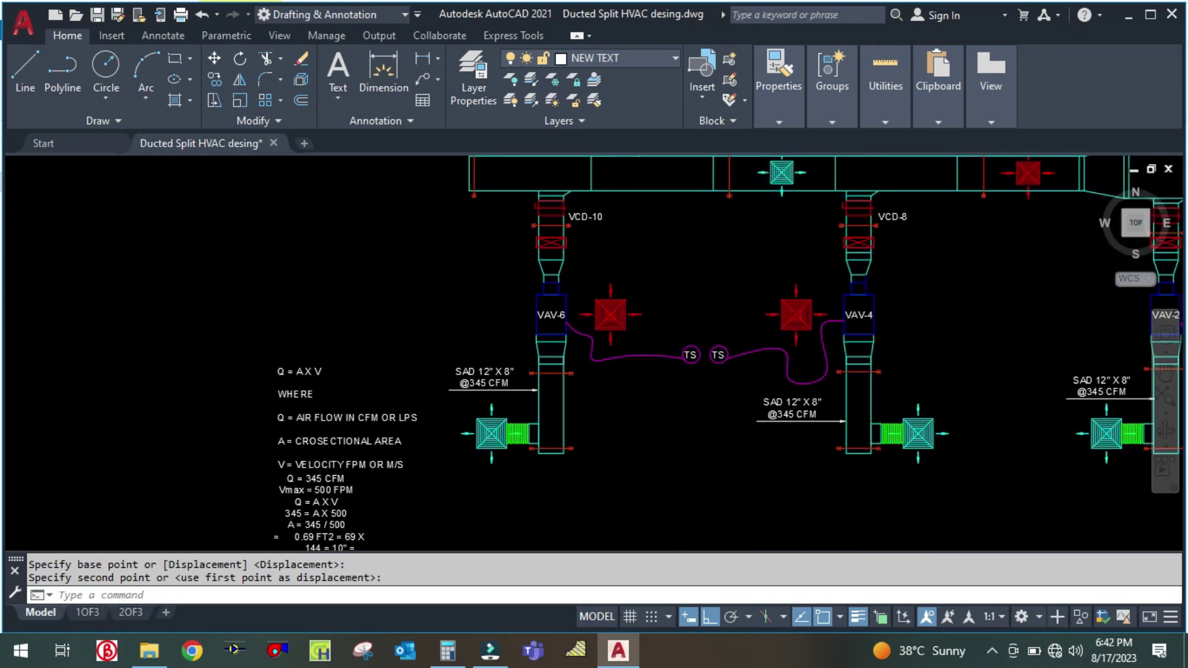
scroll(626, 302, "up", 2)
scroll(635, 274, "down", 2)
scroll(637, 318, "up", 1)
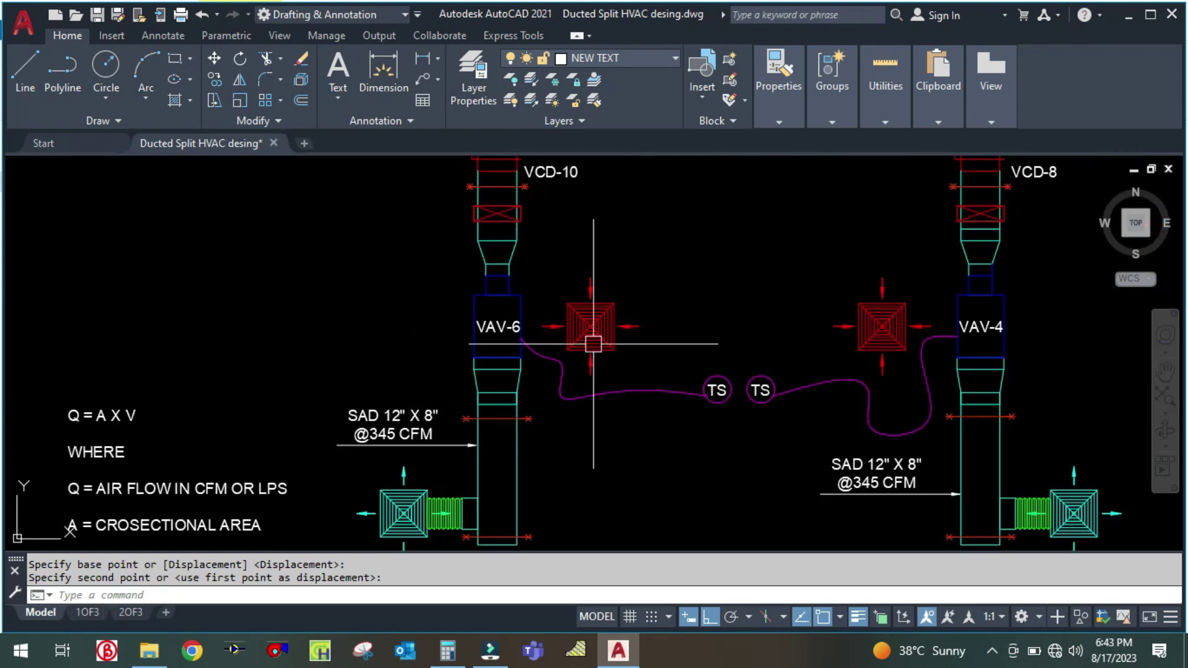
Step: Enter 300 in Calculator, then clear it and minimize it
left_click(447, 651)
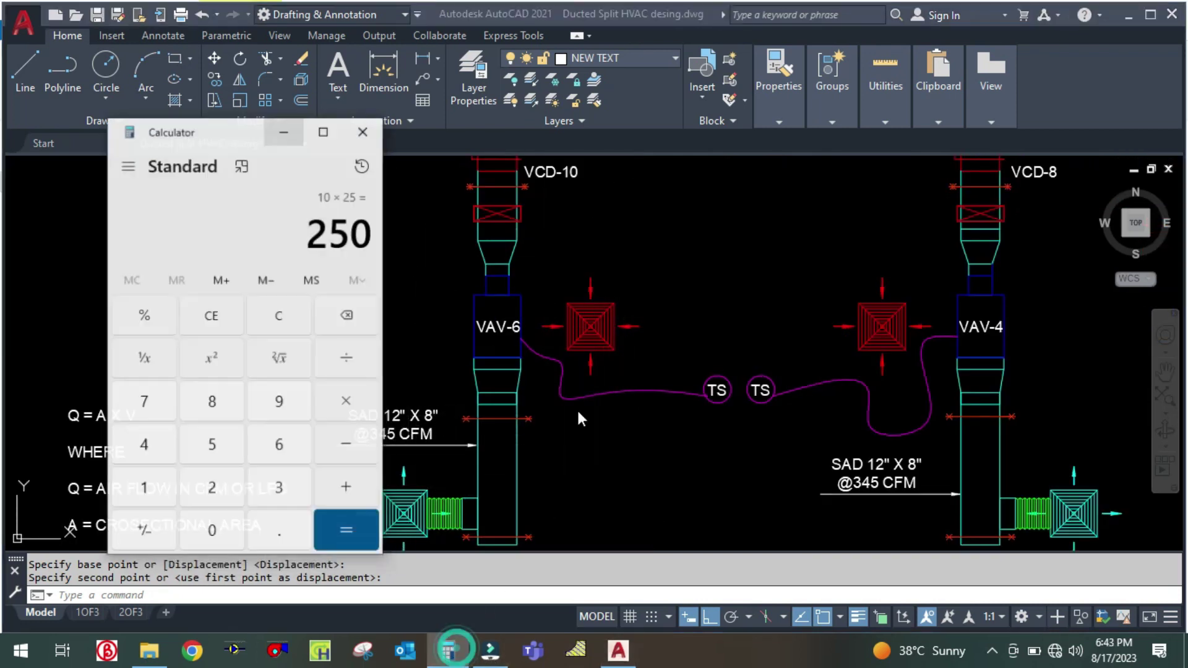
left_click(274, 315)
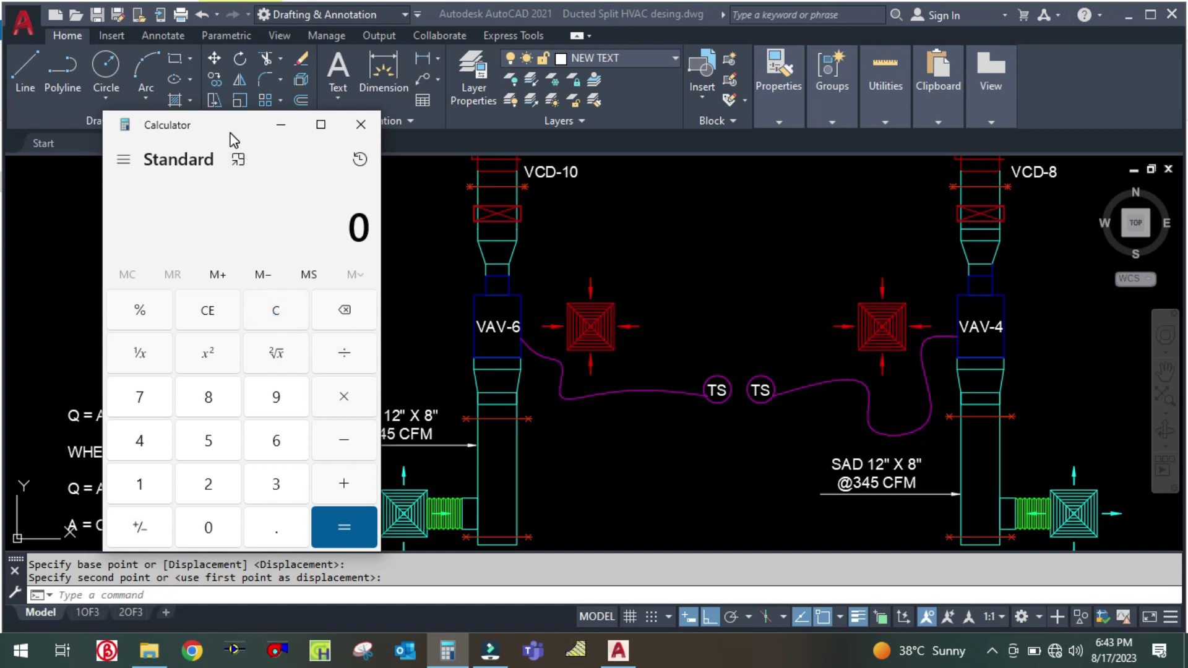
left_click_drag(230, 137, 165, 131)
type("300")
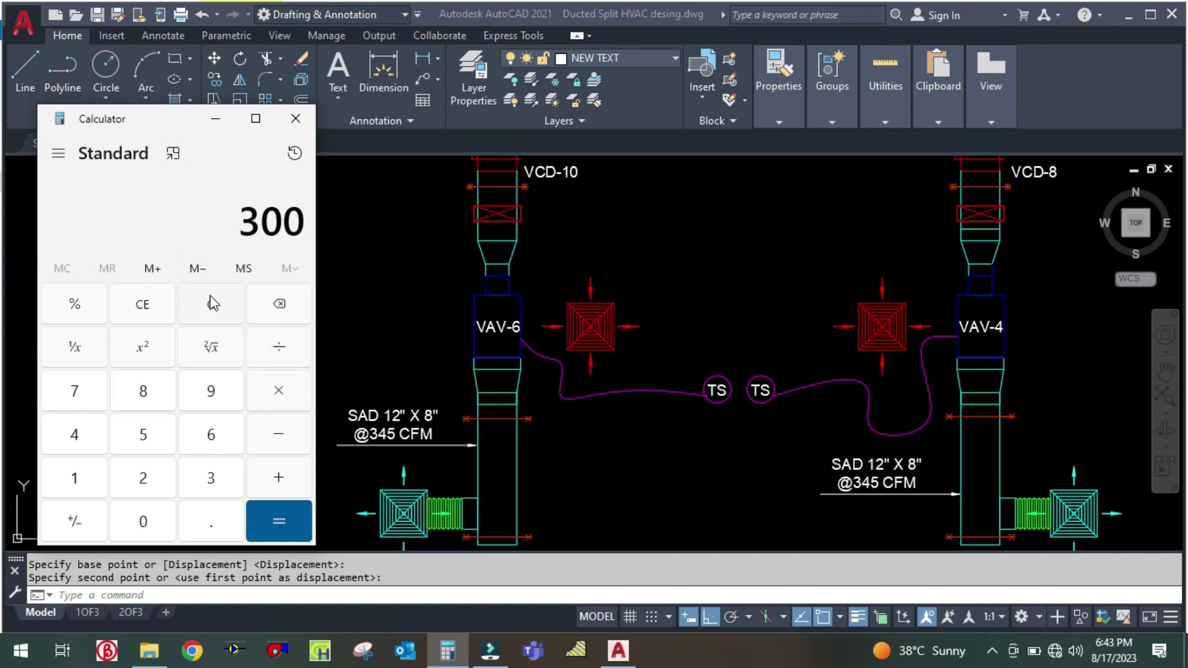
left_click(208, 301)
left_click(222, 123)
type("c")
key("Return")
left_click(399, 422)
key("Return")
left_click(399, 421)
left_click(588, 480)
key("Escape")
Step: Replace the copied label text with 'RCD @ 300 CFM' and 'Q = 300 CFM' lines
double_click(642, 436)
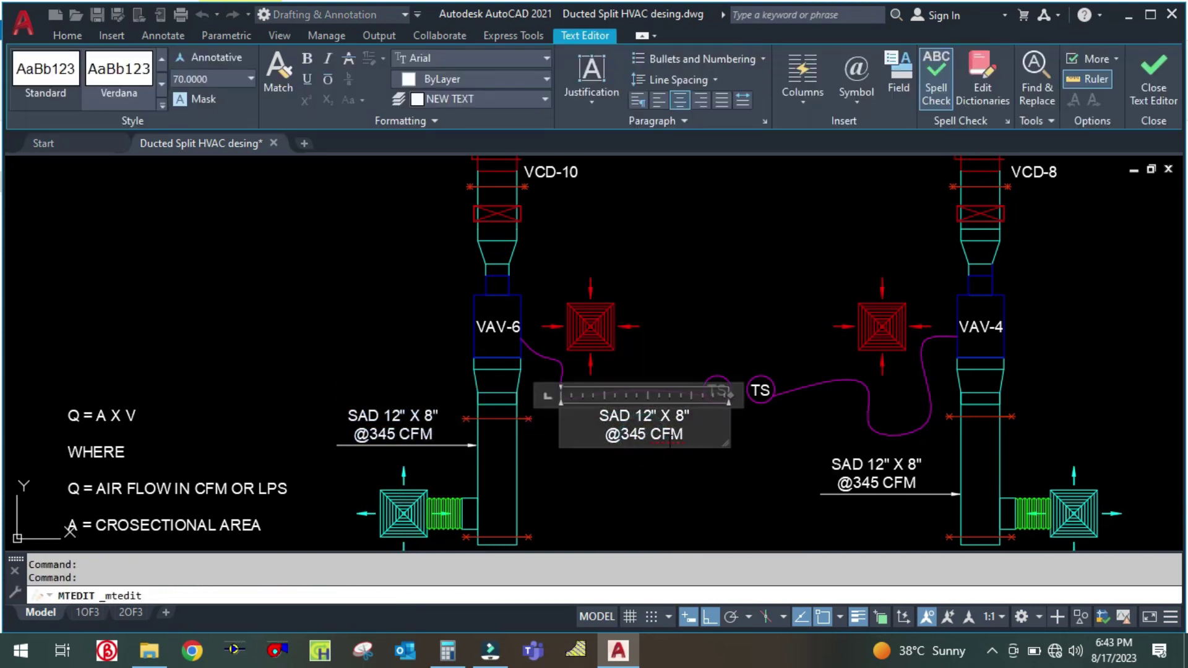
left_click_drag(689, 431, 555, 448)
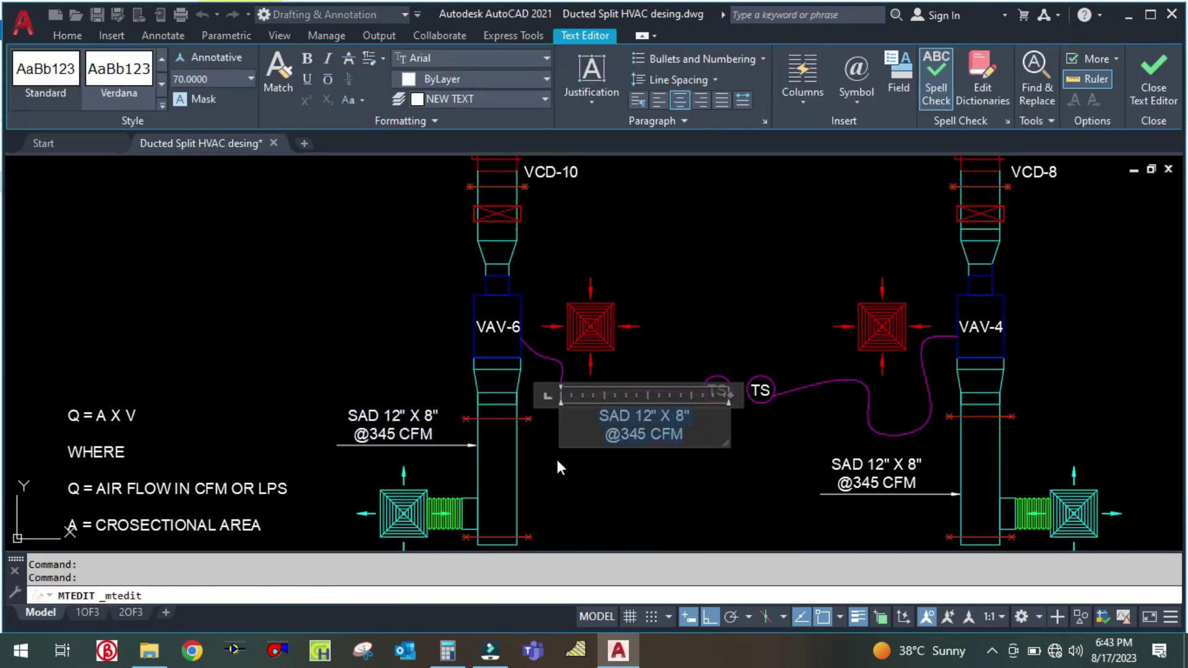
type("RCD")
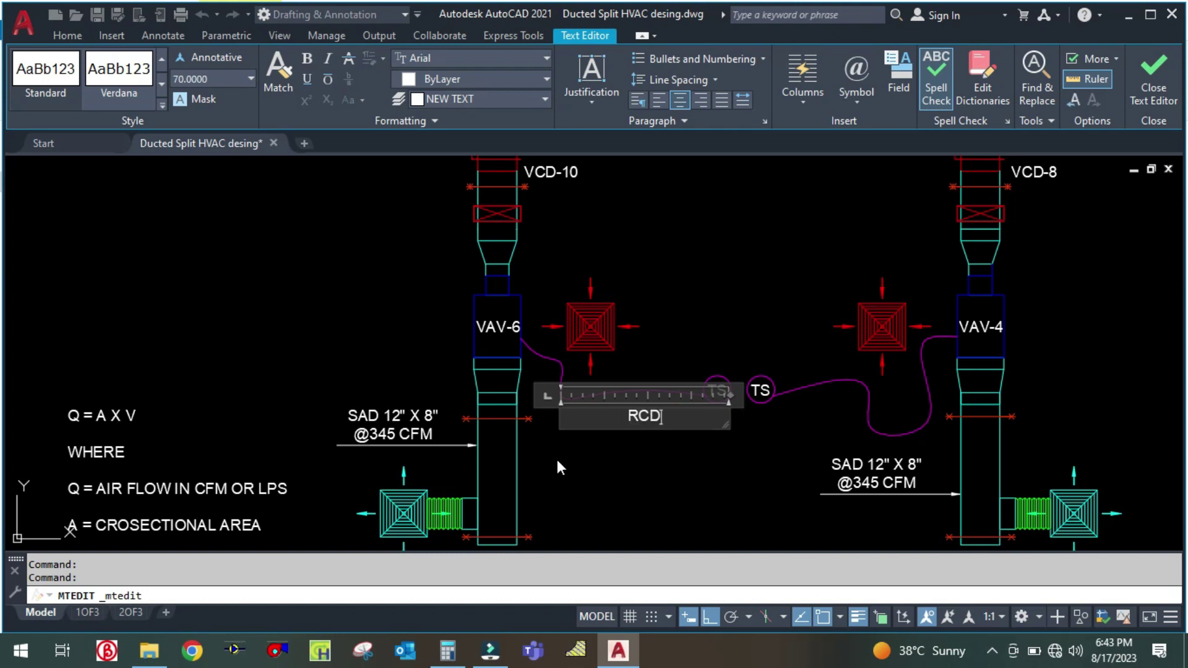
type(" @")
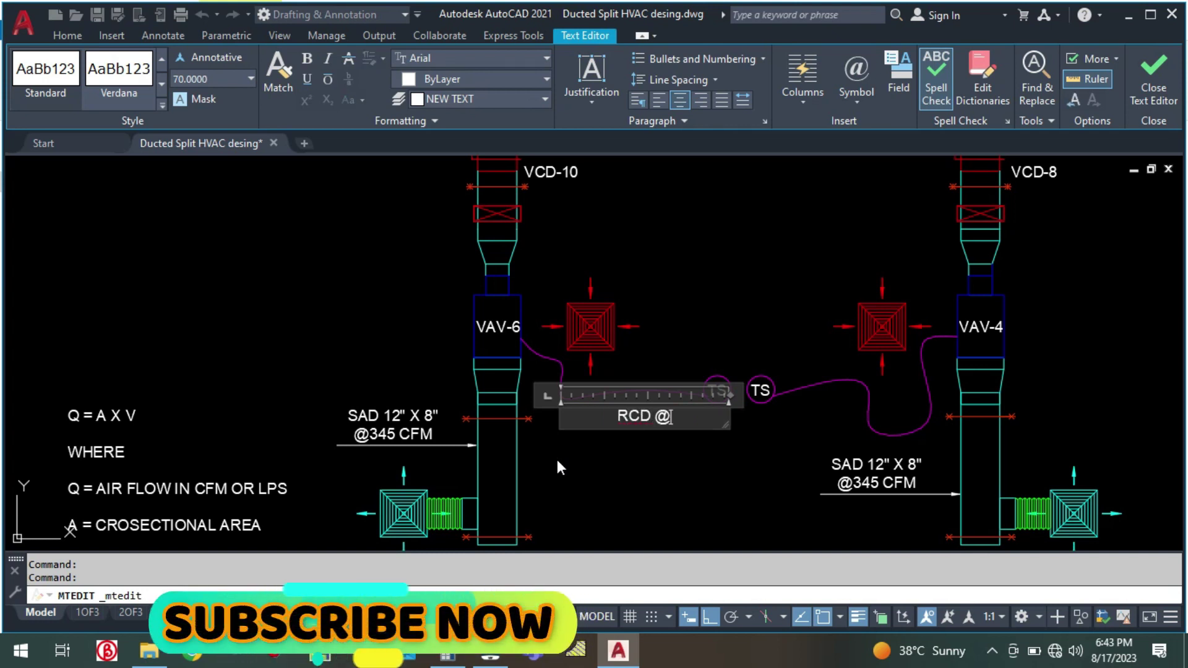
type(" 300 CFM")
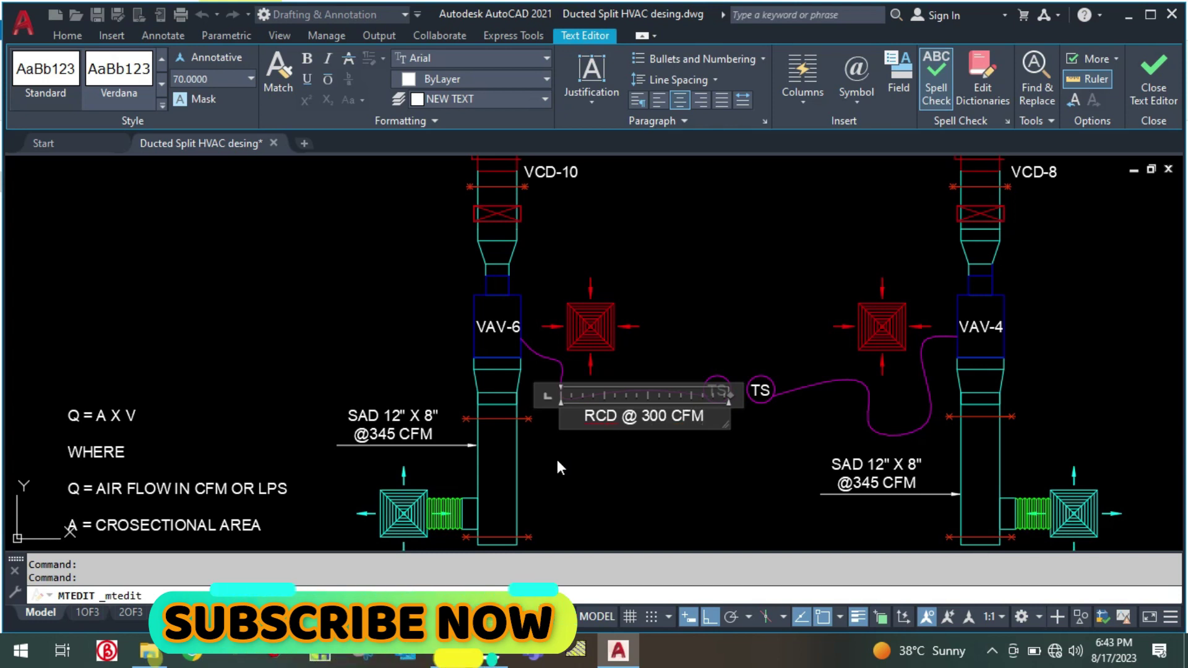
key("Return")
type("Q =")
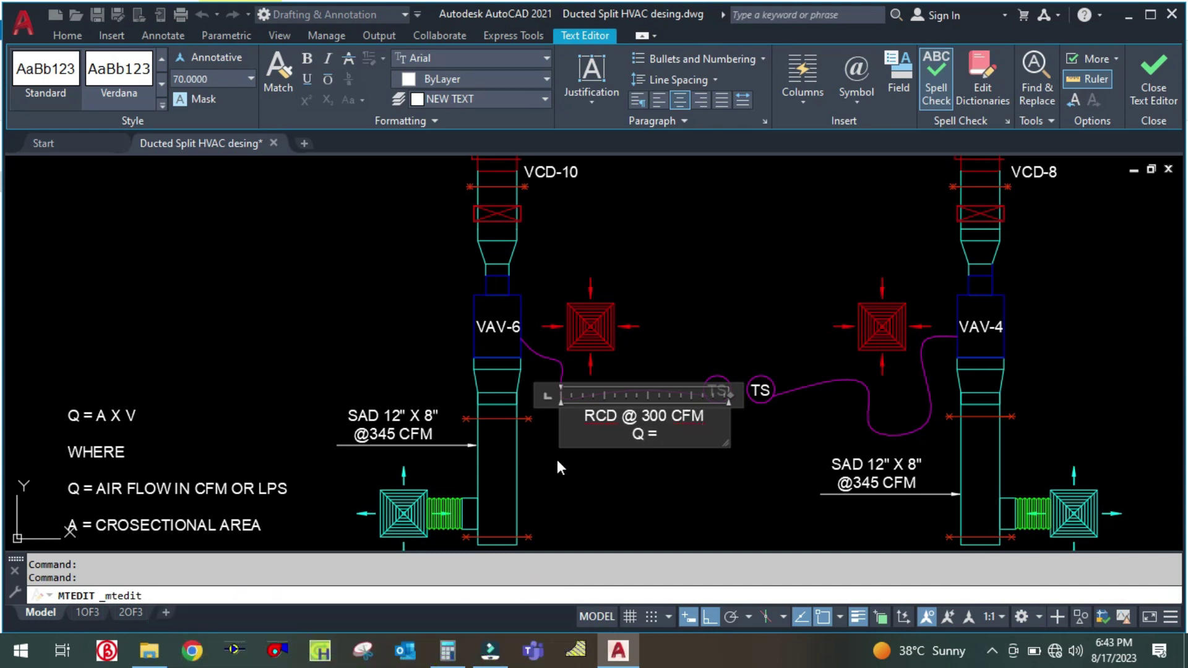
type(" 300 CFM")
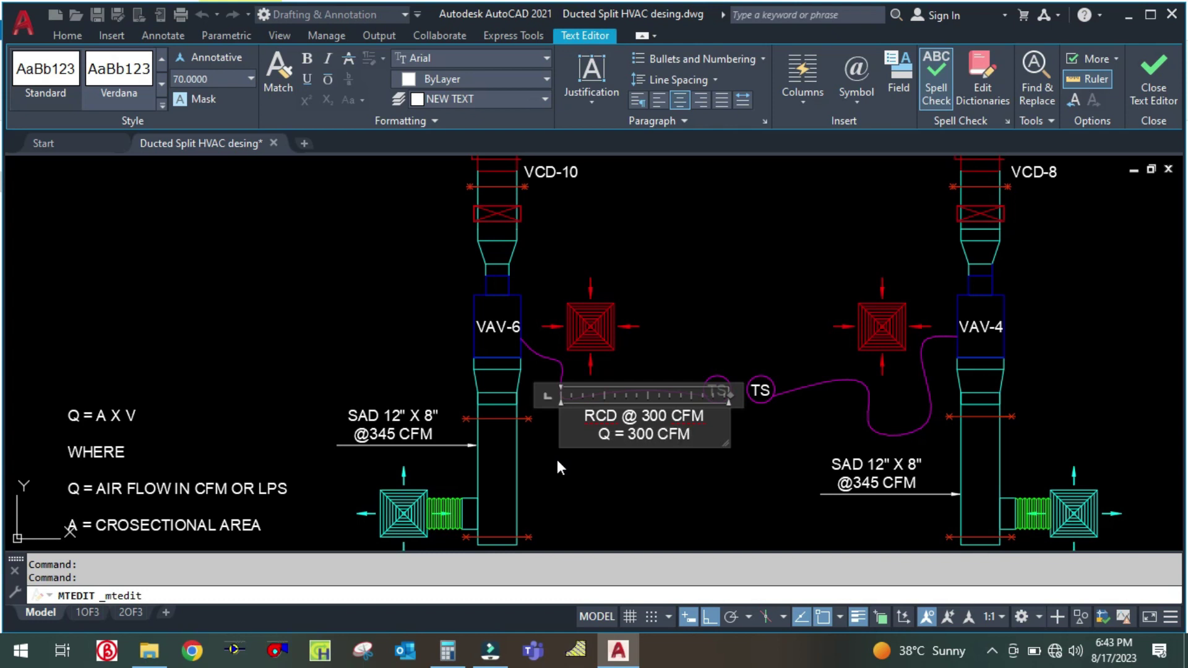
key("Return")
Step: Add 'Vmax = 500 FPM' and 'Q = A X V' lines to the note
type("VMAXC")
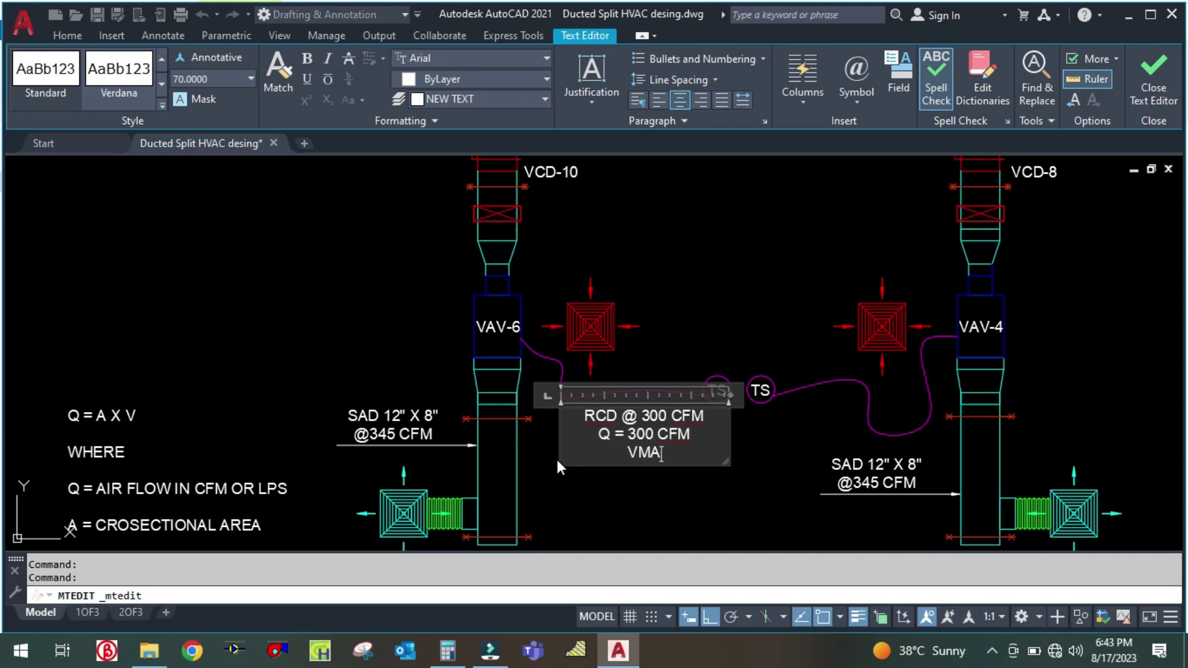
key("BackSpace")
key("BackSpace")
key("BackSpace")
key("BackSpace")
type("max = 500 FPM")
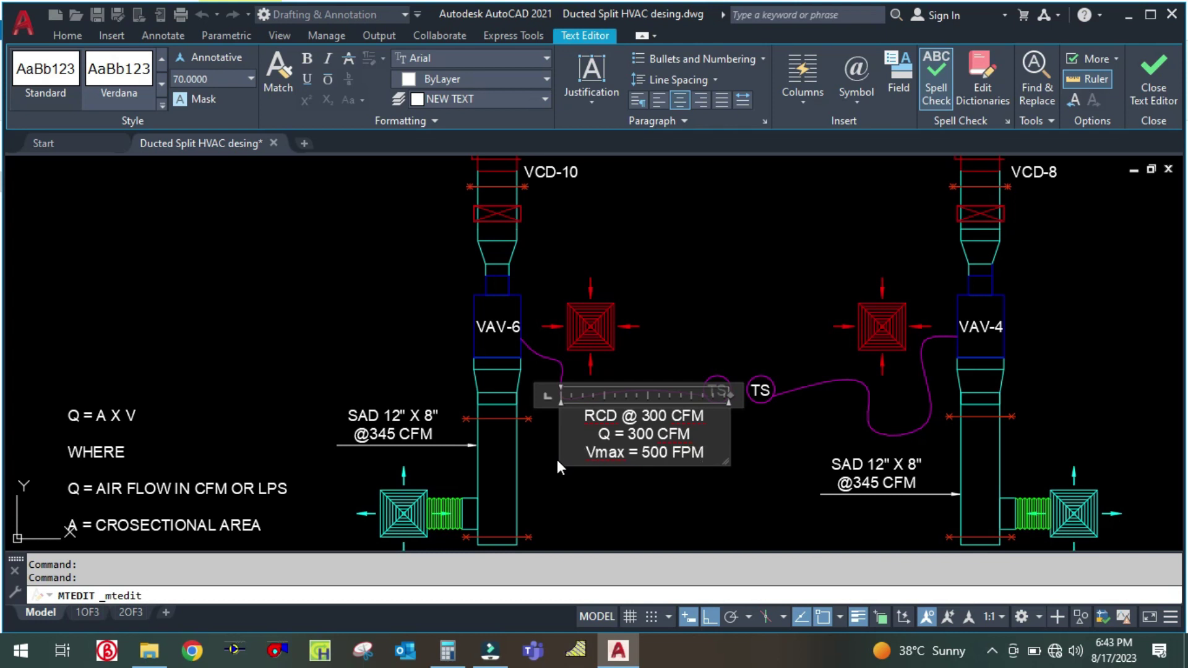
key("Return")
type("Q -")
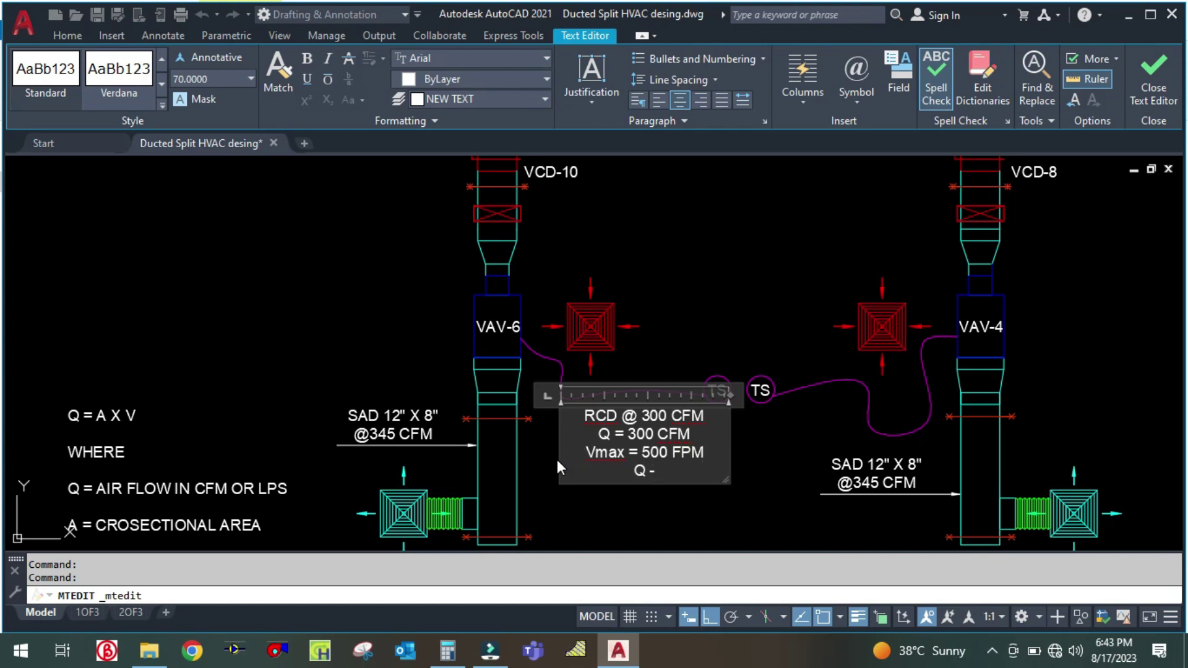
key("Num_Lock")
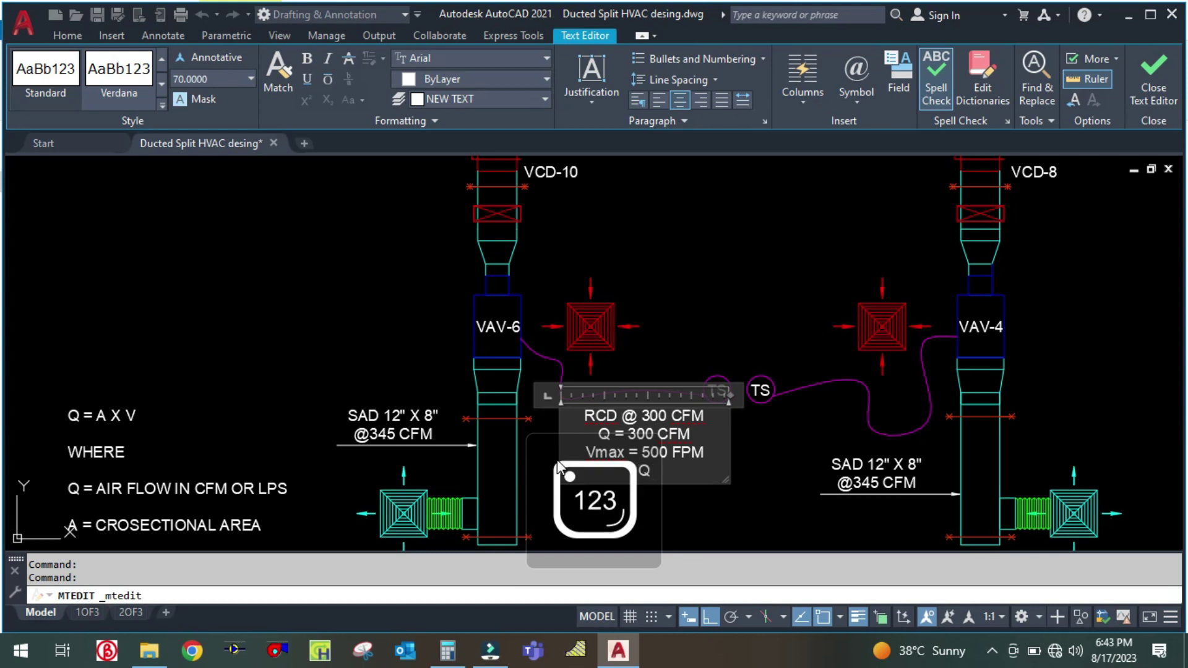
type("A X ")
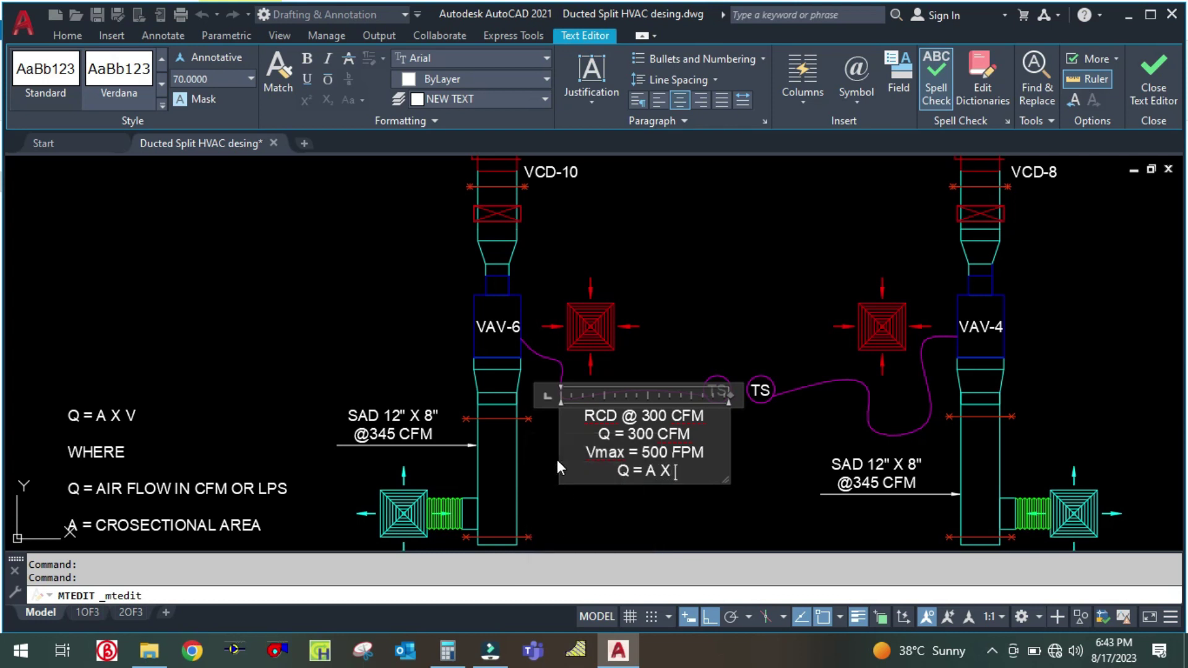
type("V")
Step: Add the 'A = Q/V' and '300 / 500' lines, plus a new '=' line
key("Return")
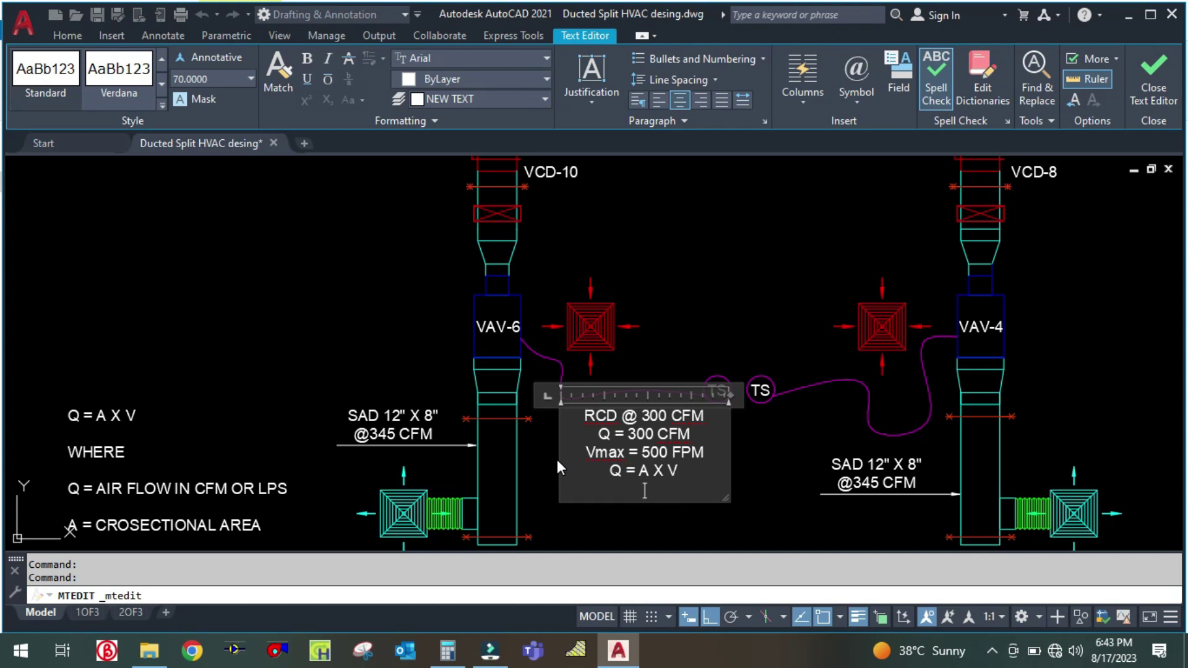
type("A = Q/V")
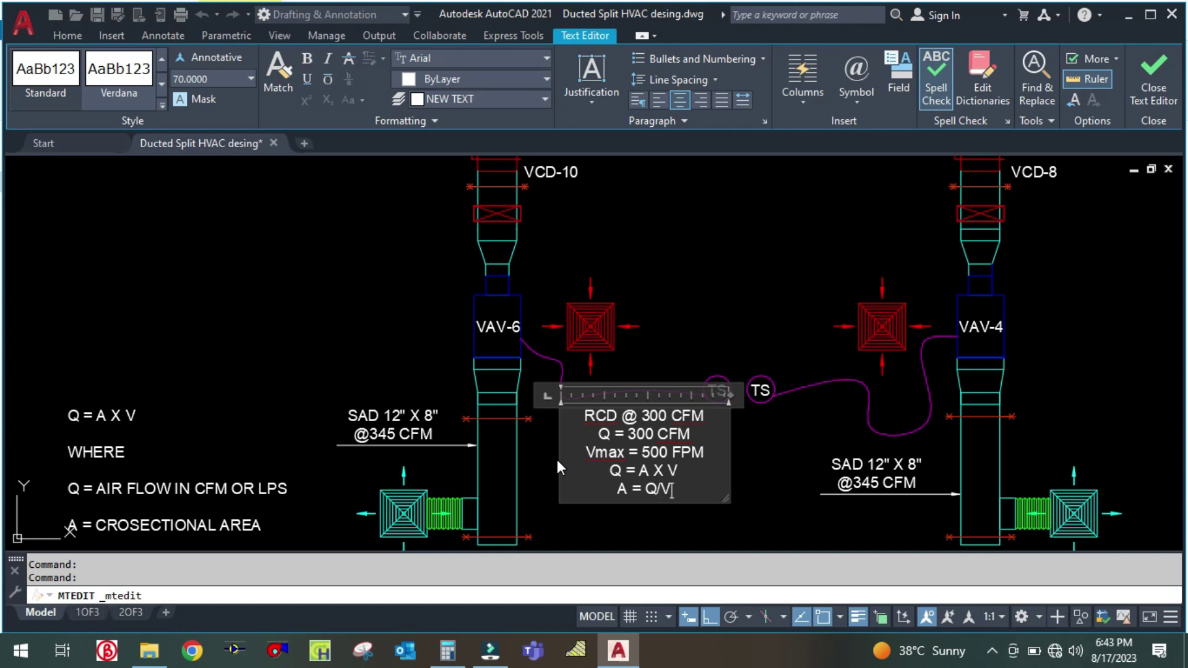
key("Return")
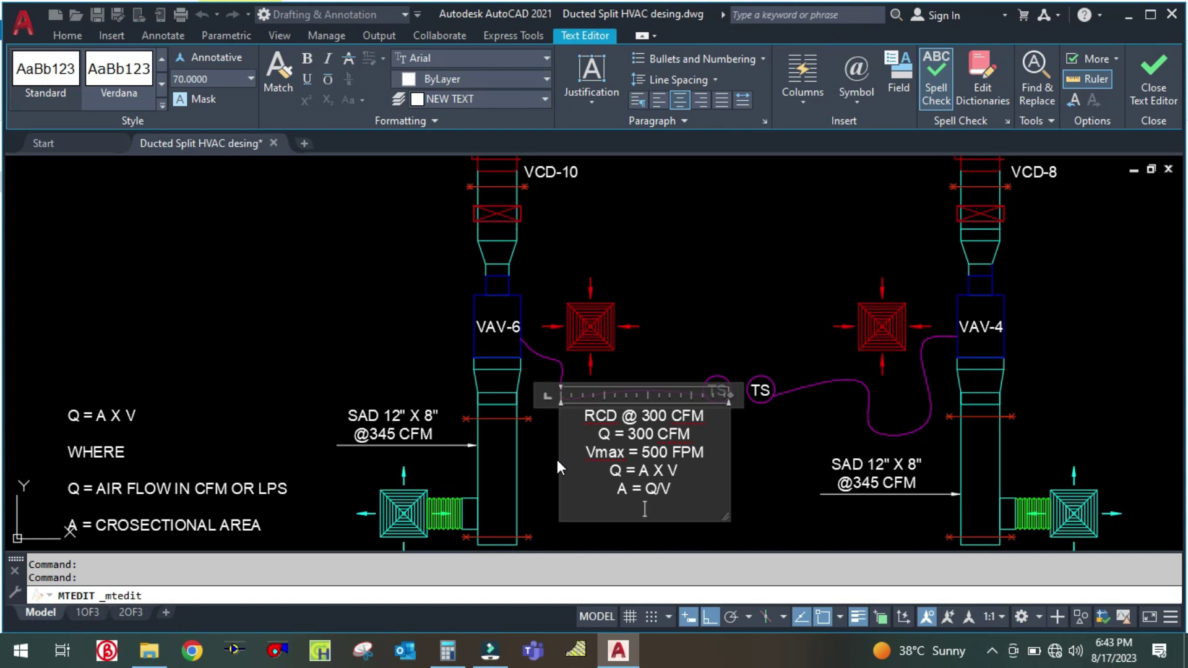
type("V =")
type("300")
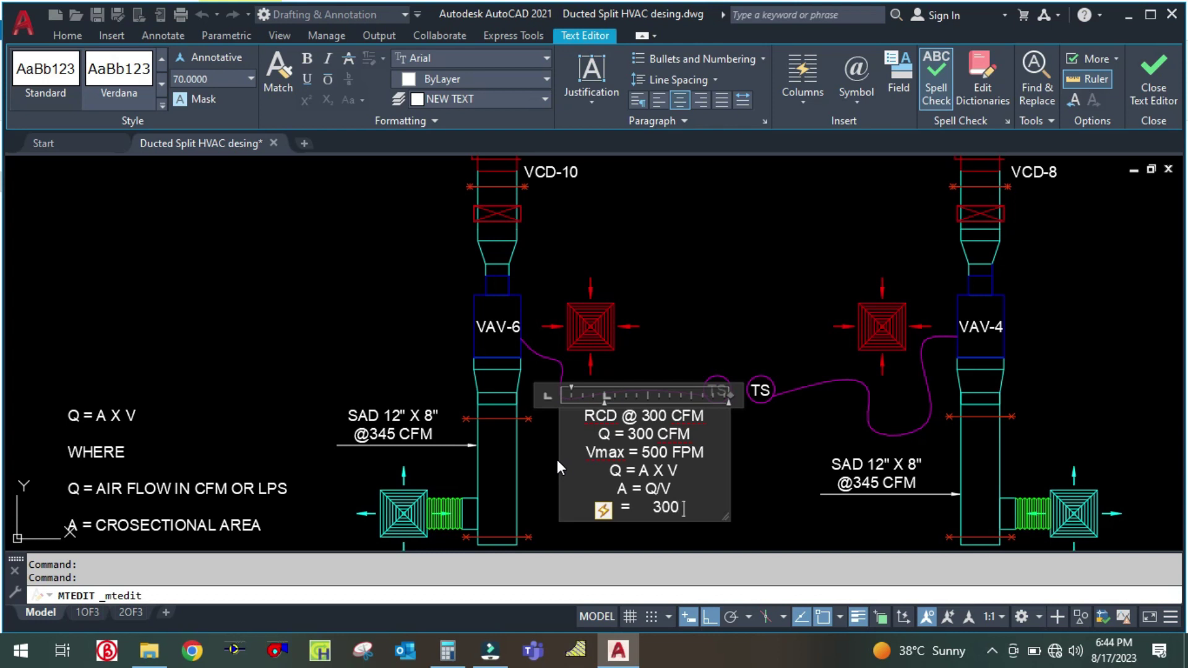
type(" /")
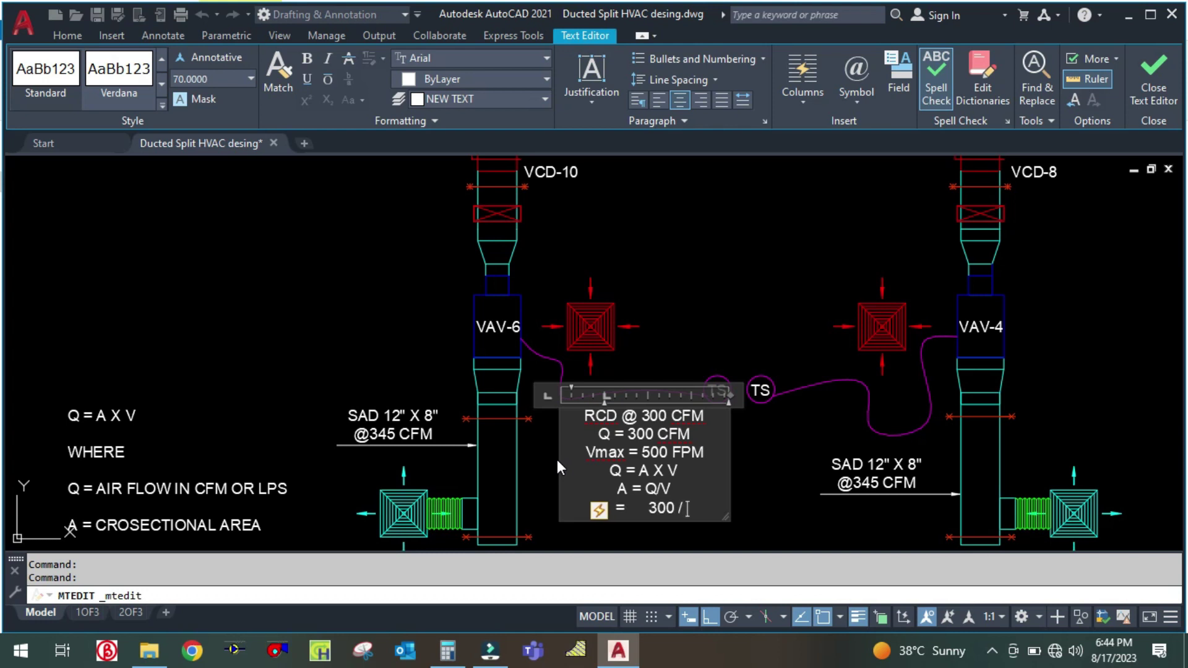
type(" 500=")
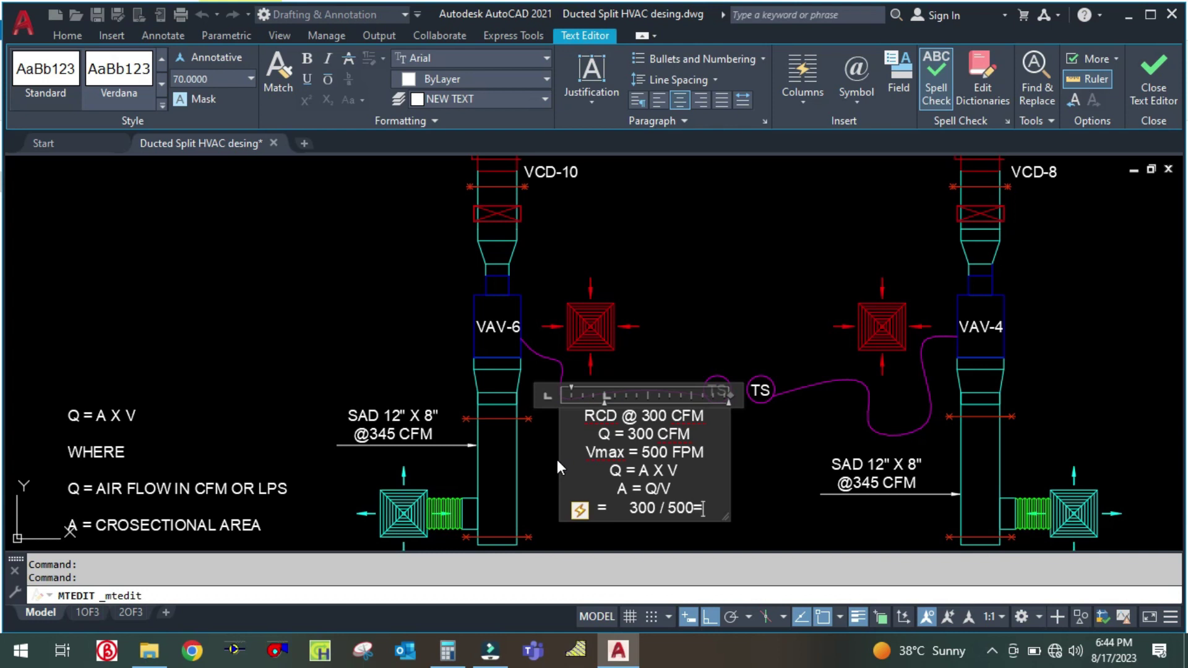
key("BackSpace")
type("=")
key("BackSpace")
key("Return")
type("=")
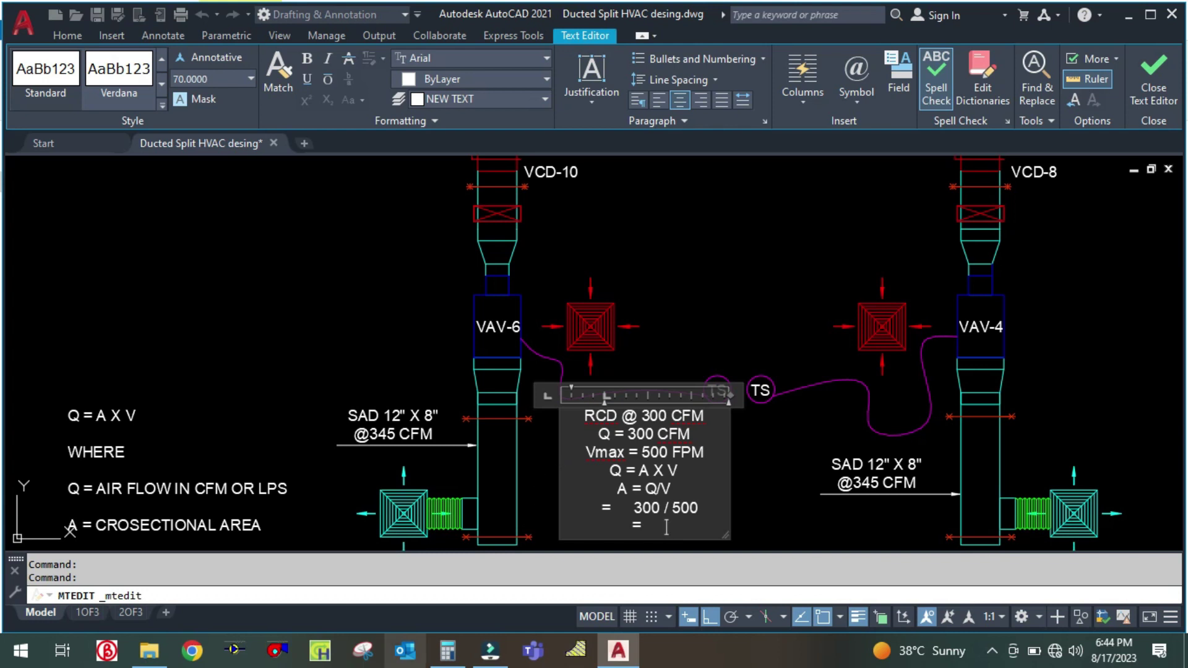
left_click(456, 661)
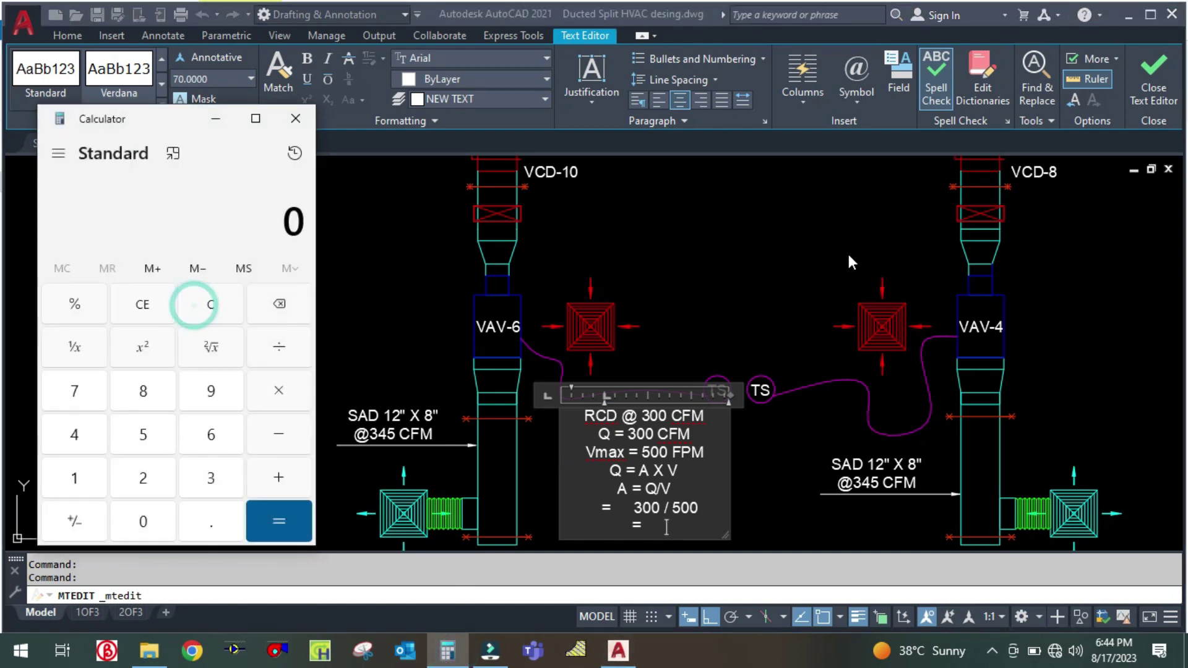
Step: Compute 300 ÷ 500 = 0.60 in Calculator
type("300 ÷ 500")
key("Return")
key("Escape")
type(".6")
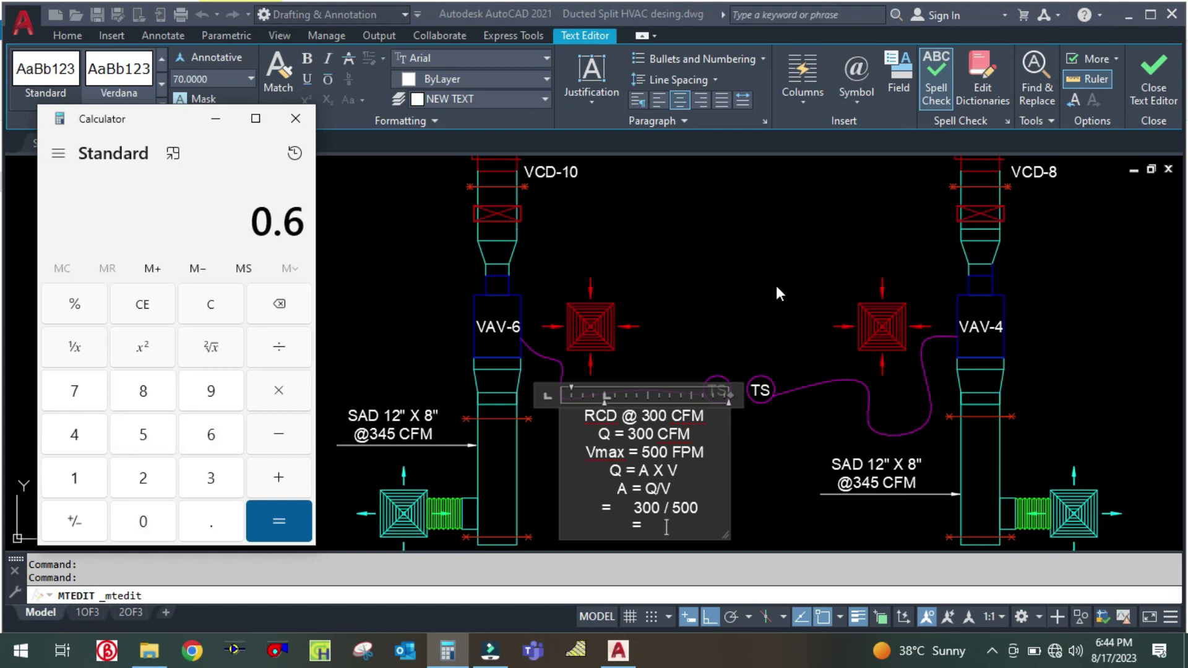
type("0")
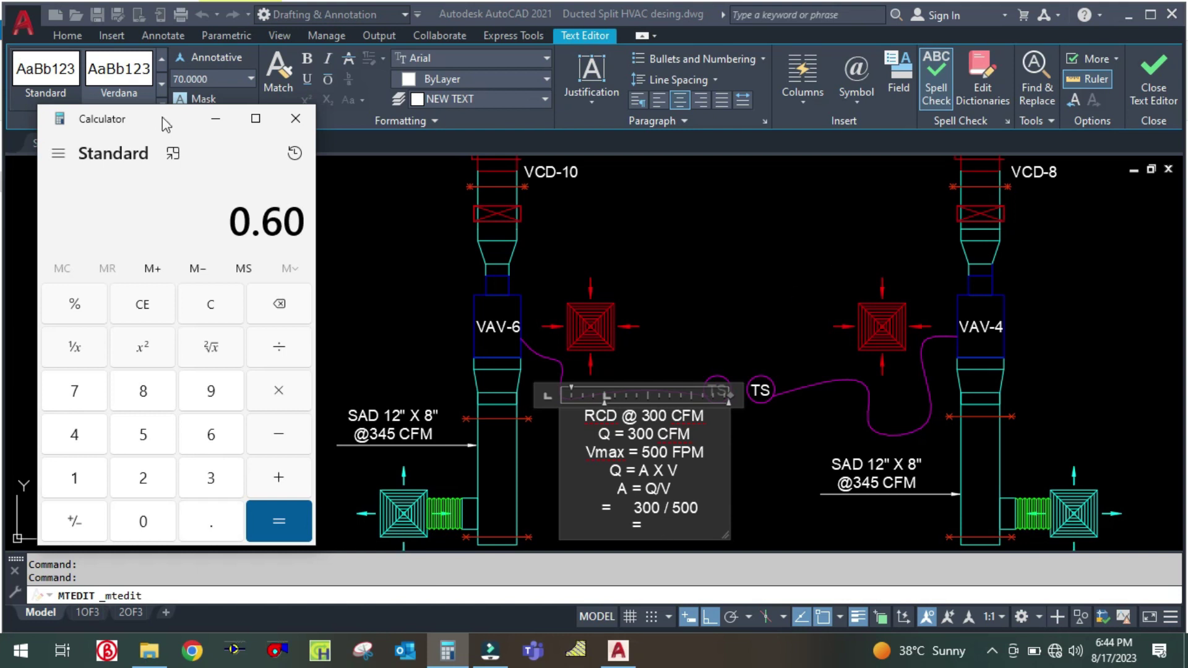
left_click(216, 119)
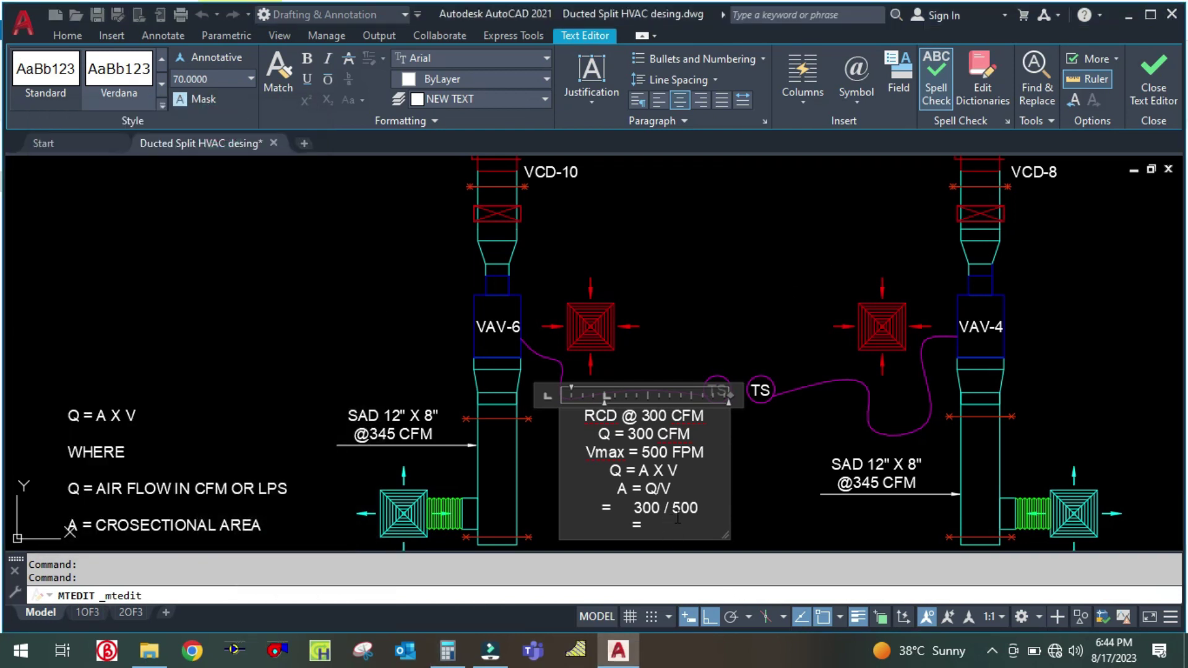
Step: Type '0.60 FT2' on the note's equals line and start another '=' line
left_click(665, 525)
type("0.60 FT2")
key("Return")
type("=")
key("Tab")
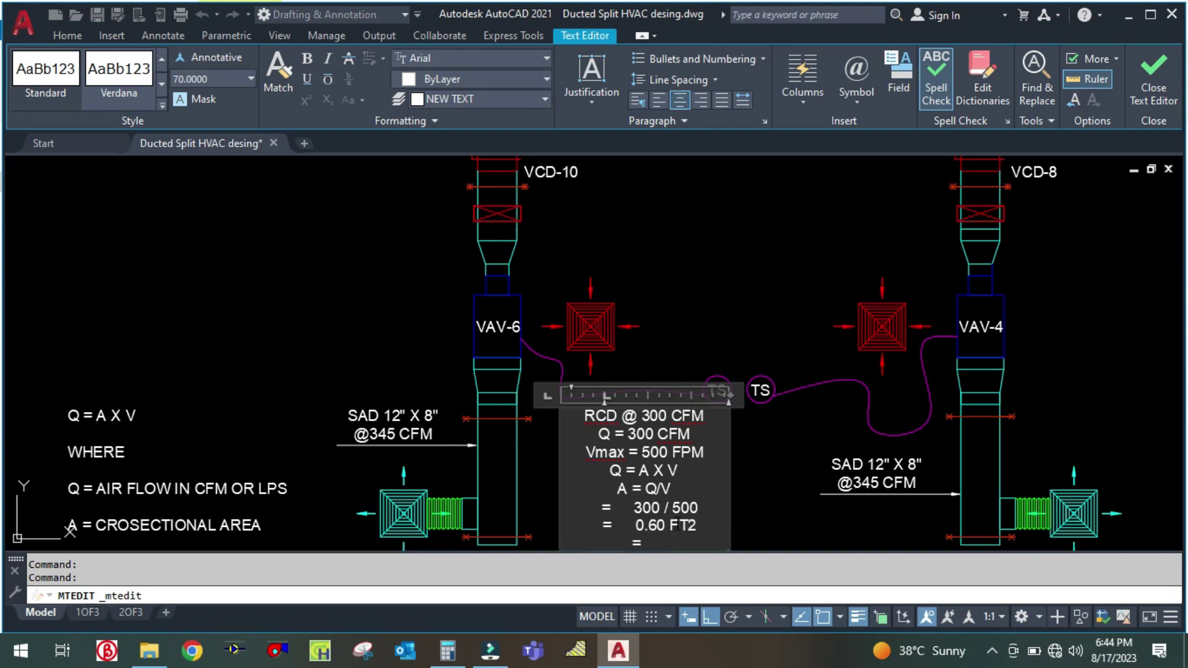
left_click(448, 650)
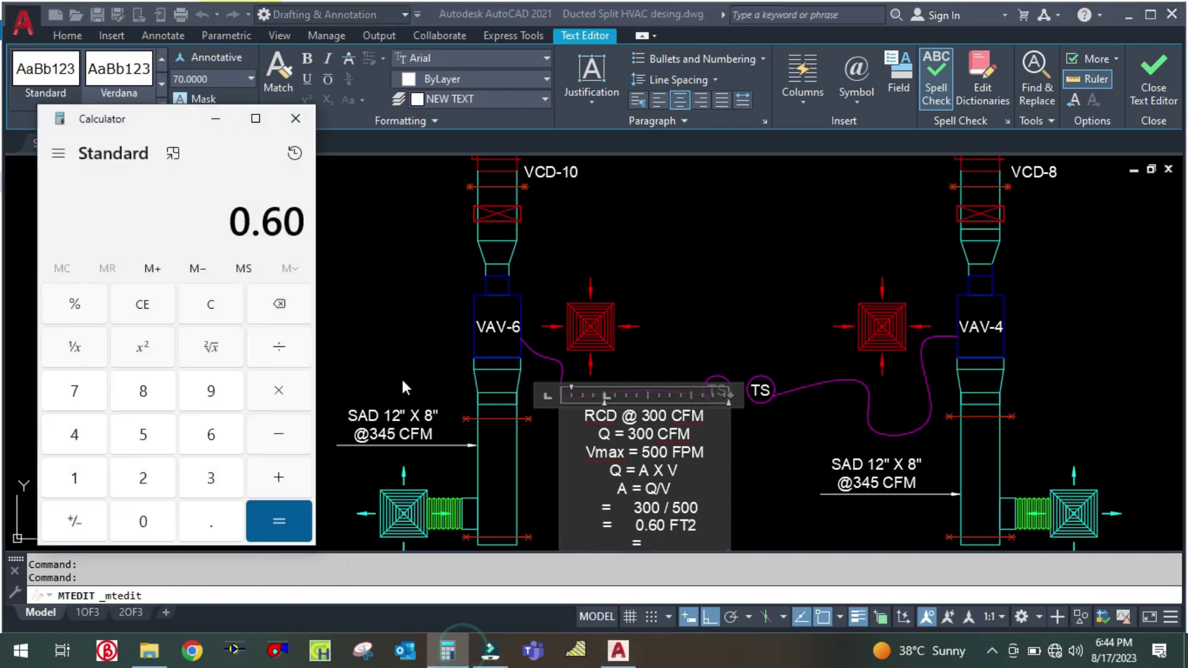
Step: Compute 0.6 × 144 = 86.4 and its square root ≈ 9.295 in Calculator
left_click_drag(178, 124, 206, 120)
key("asterisk")
type("144")
key("Return")
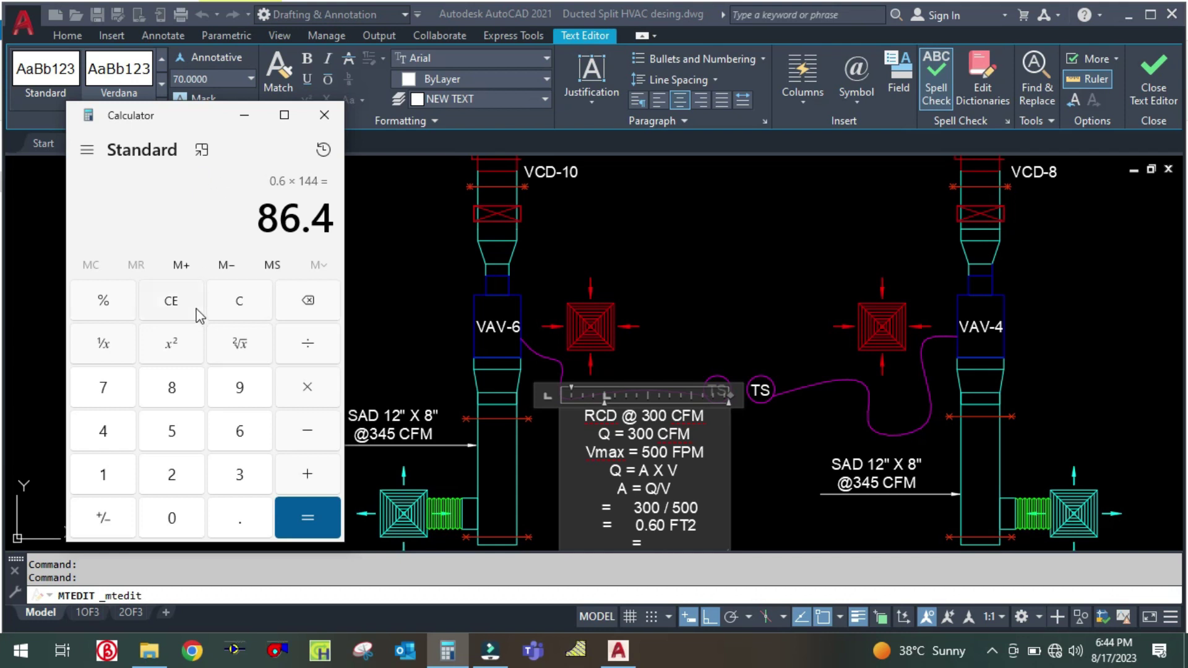
left_click(238, 341)
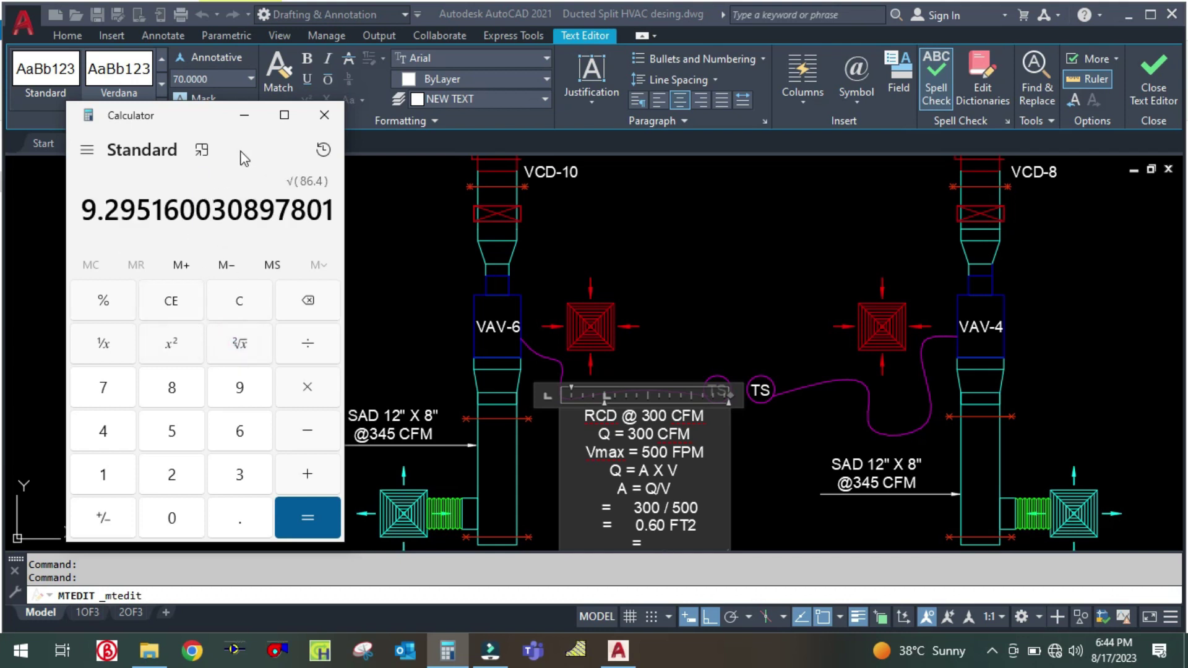
left_click(246, 120)
scroll(693, 392, "down", 4)
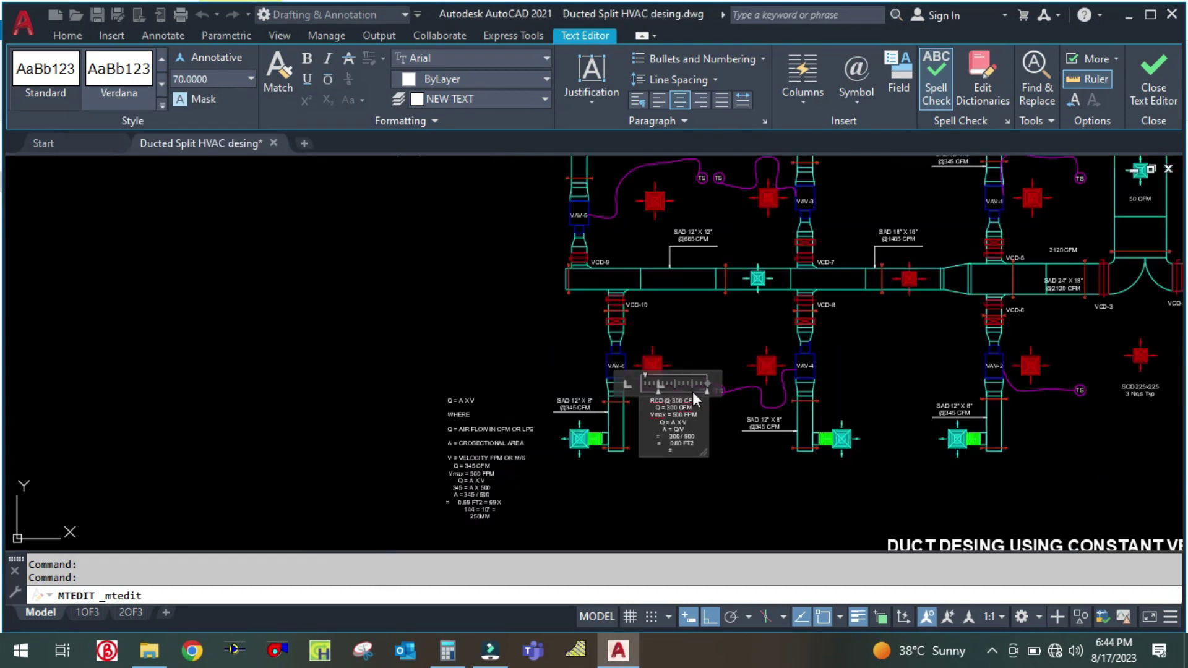
scroll(692, 391, "up", 2)
scroll(673, 475, "up", 5)
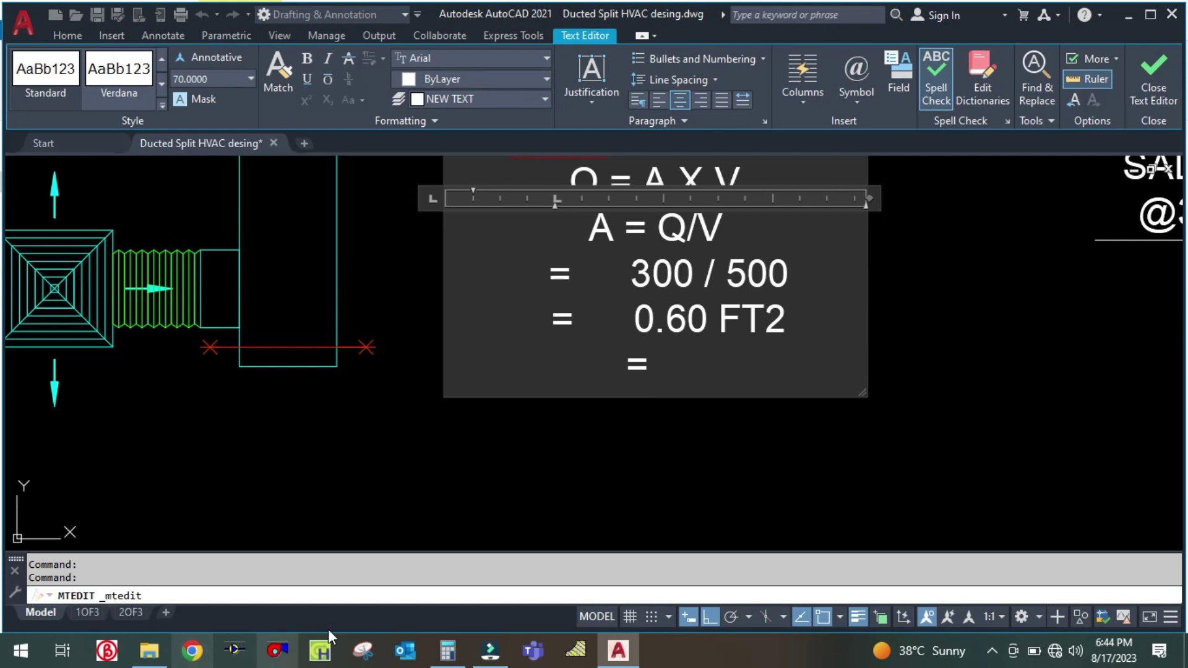
left_click(436, 654)
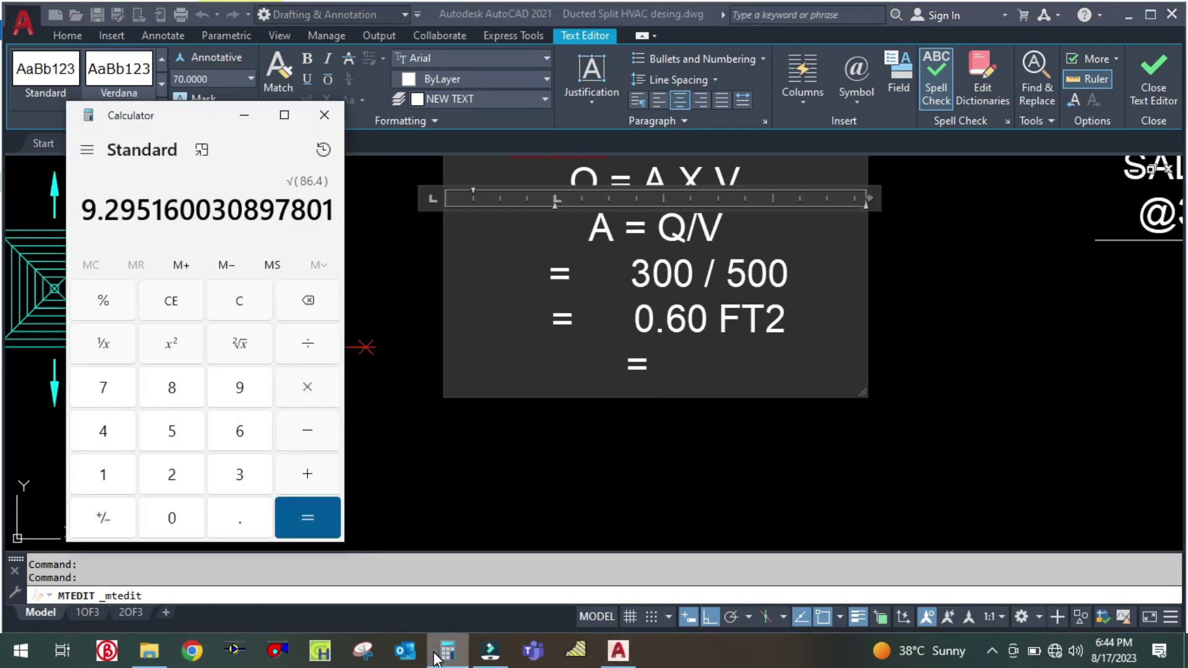
Step: Add the line '= 86 IN"' to the RCD note, correcting typos along the way
left_click(436, 655)
type("86")
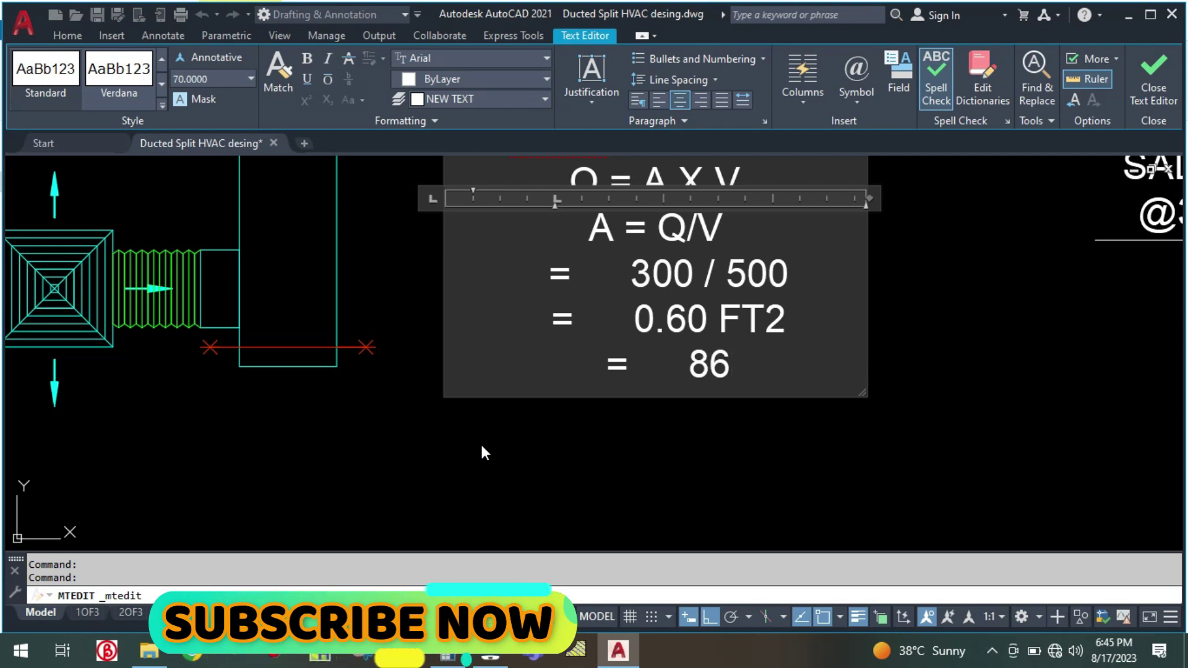
type("\"")
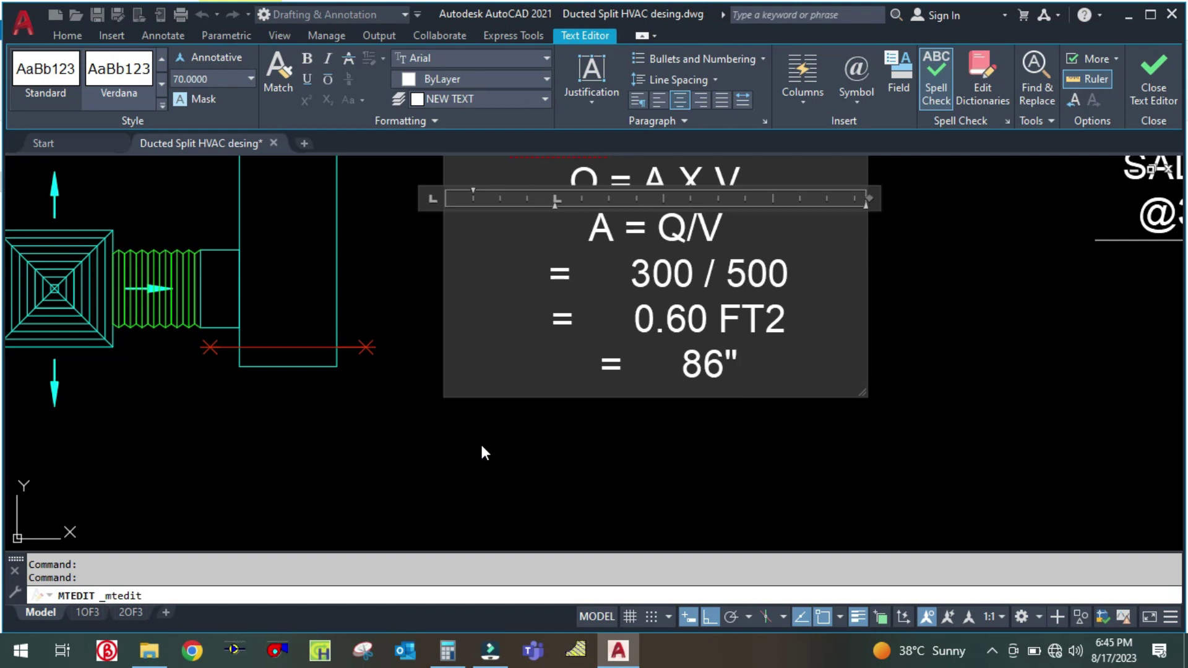
key("BackSpace")
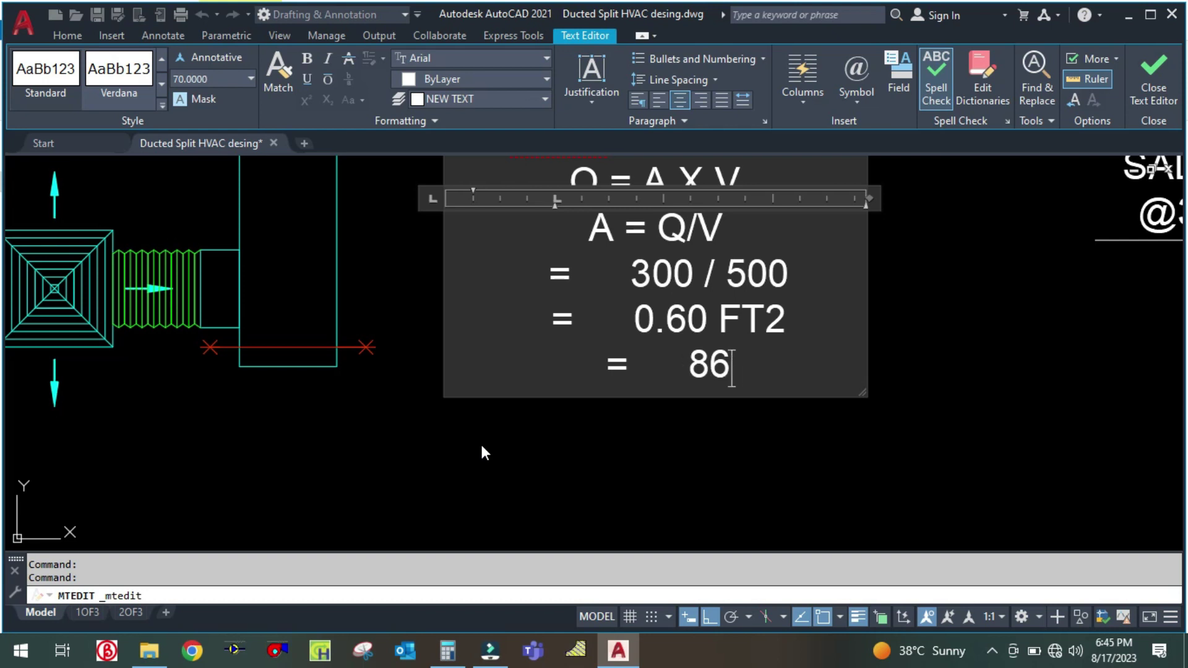
type("S")
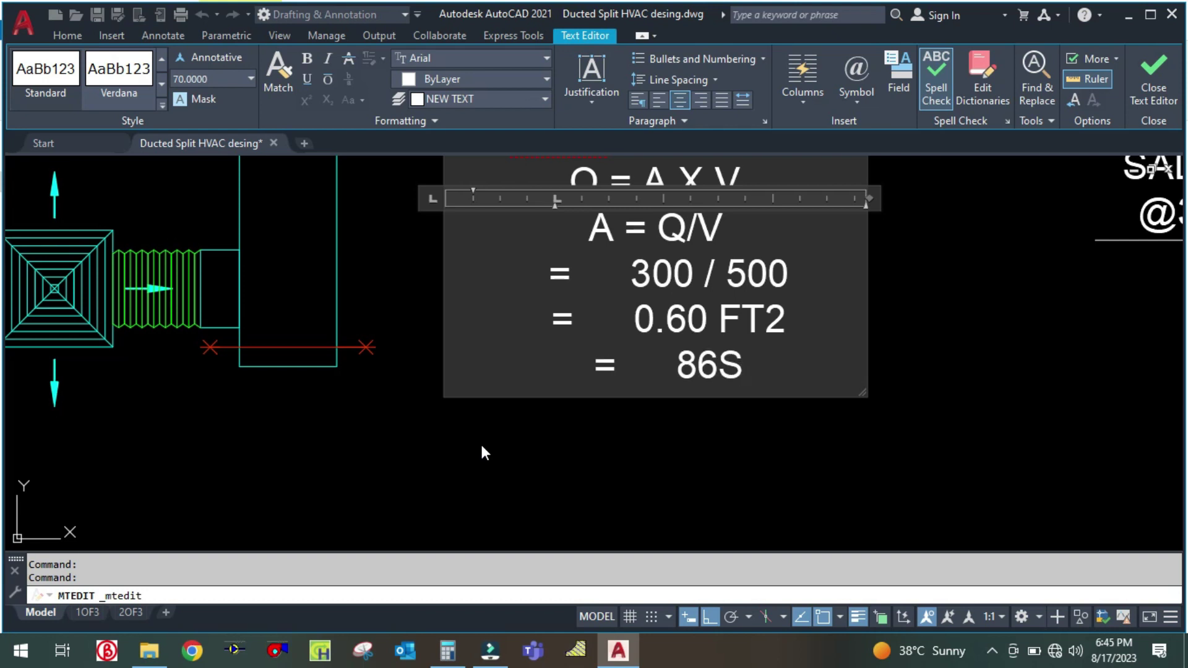
key("BackSpace")
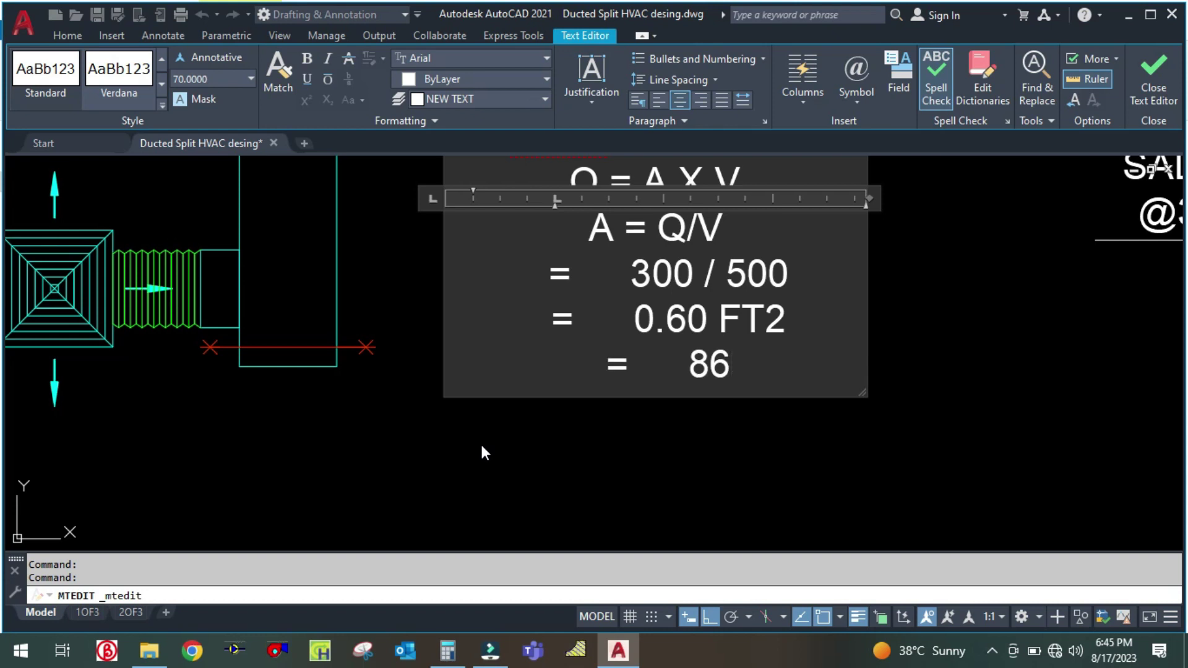
type("IN")
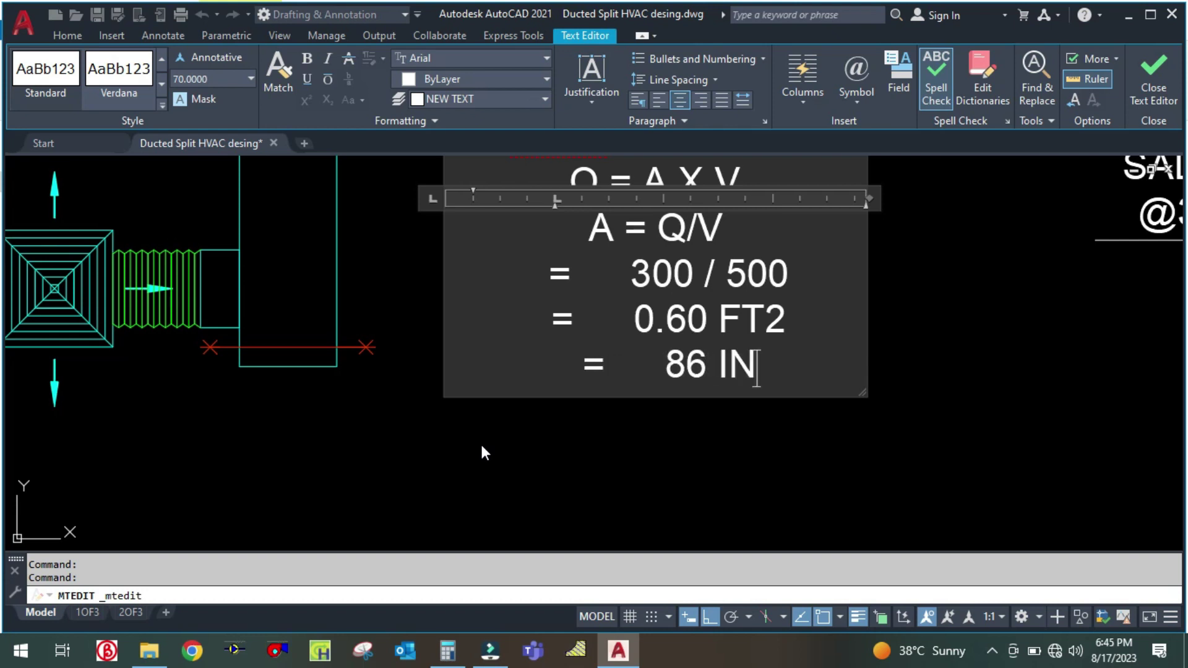
type("\"")
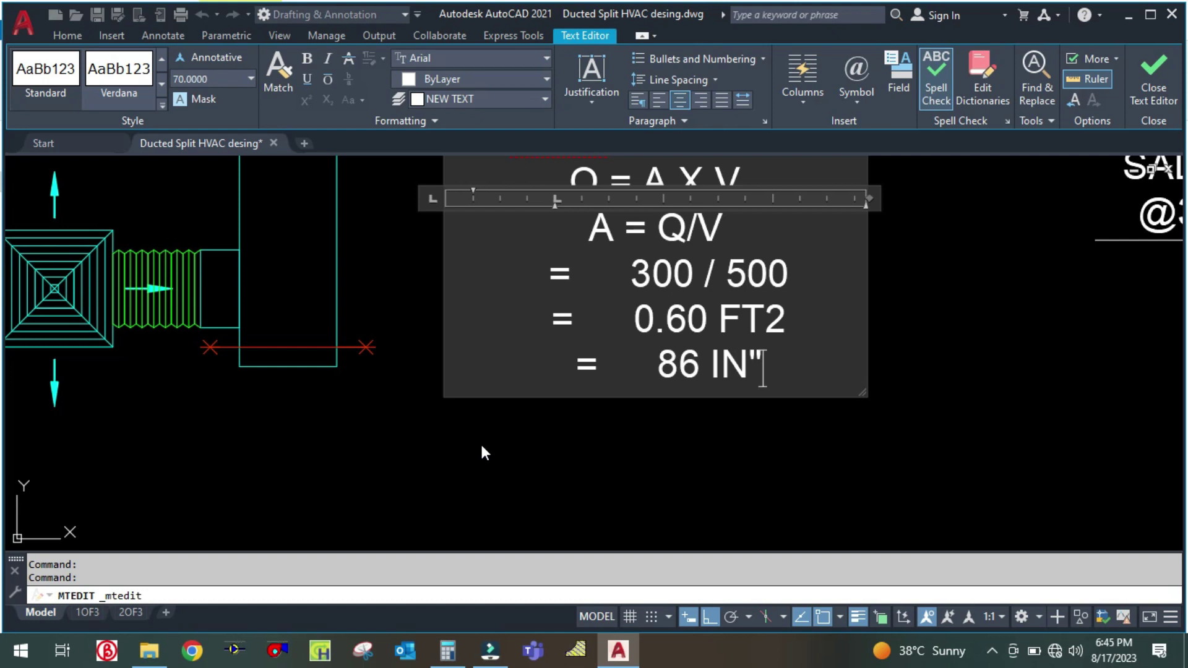
key("Return")
type("=")
key("Tab")
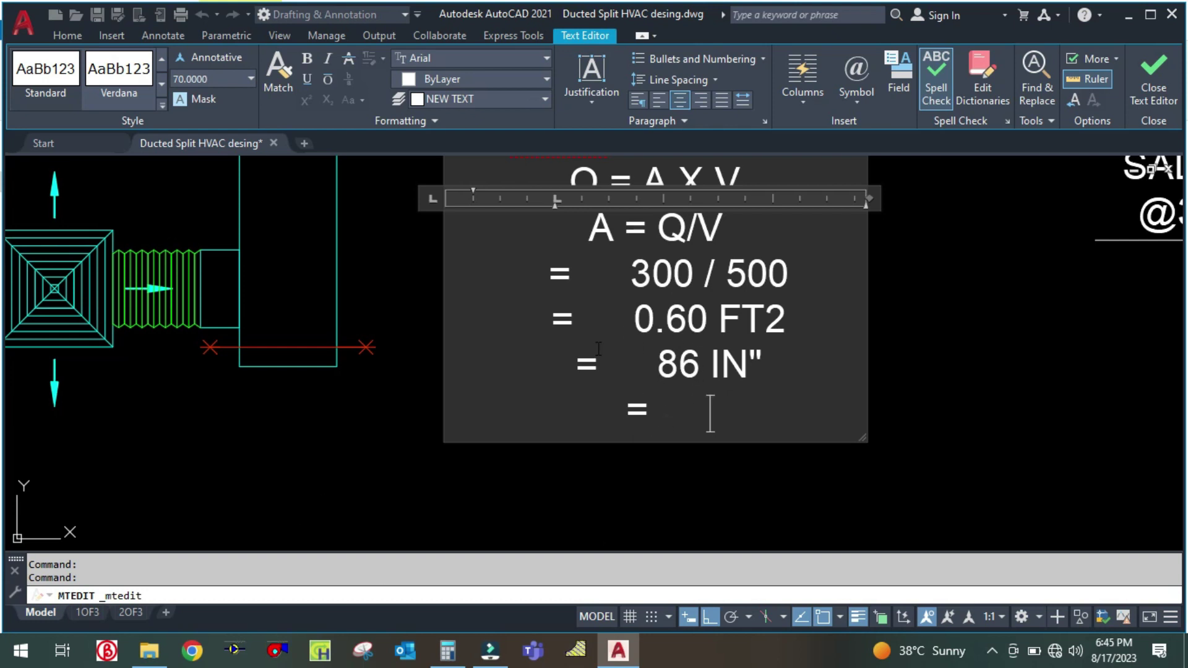
Step: Add '= 9" X 9"' and start another '=' line in the note
type("9")
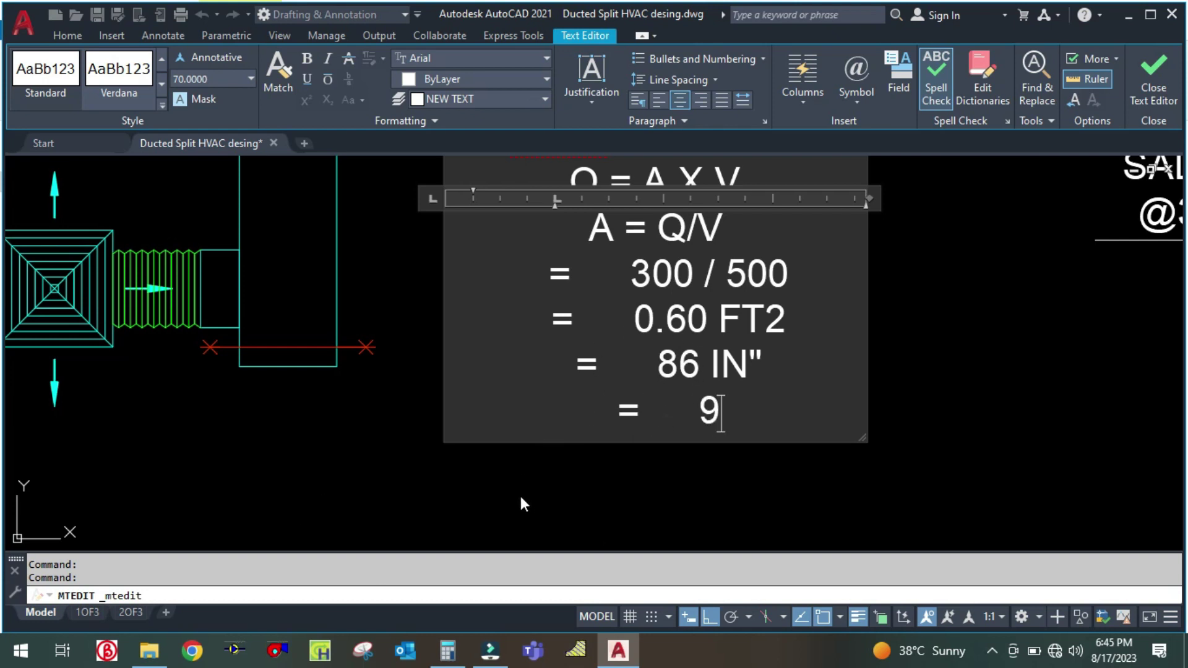
type("\" ")
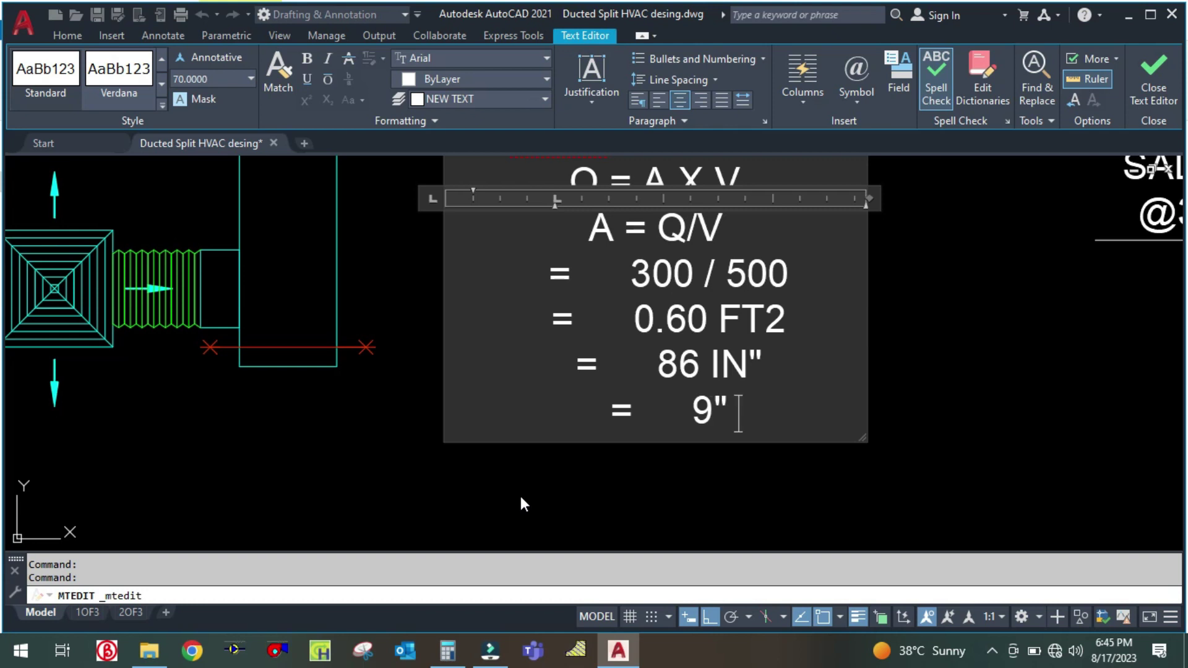
type("X 9\"")
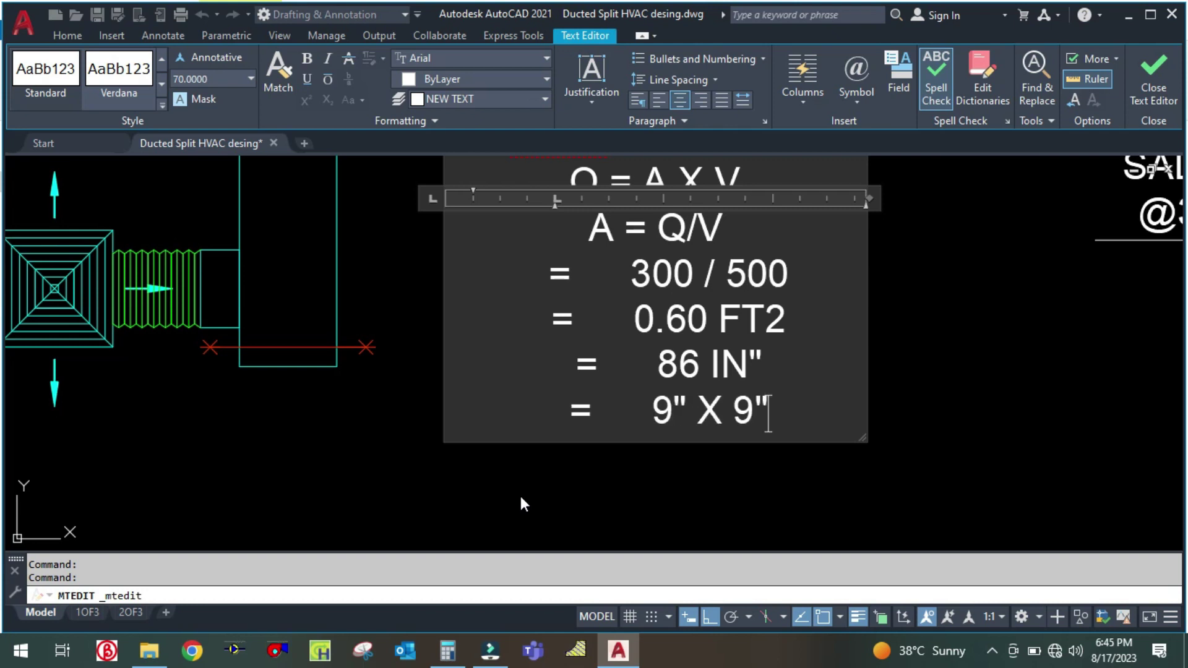
key("Return")
type("=     =")
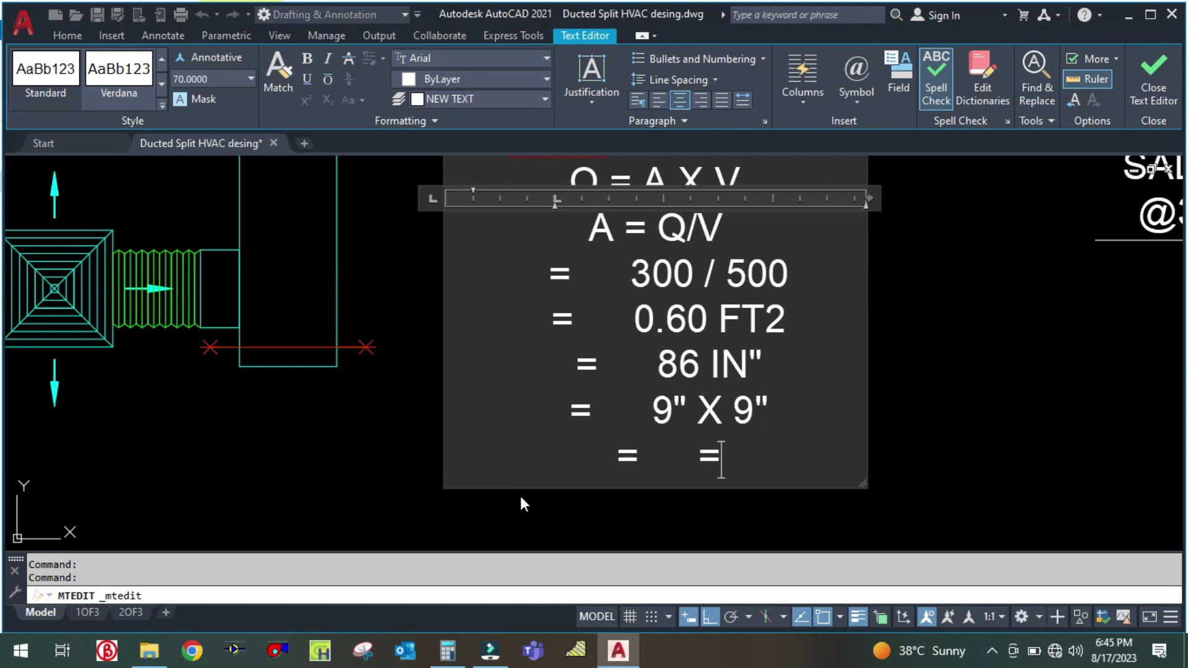
key("BackSpace")
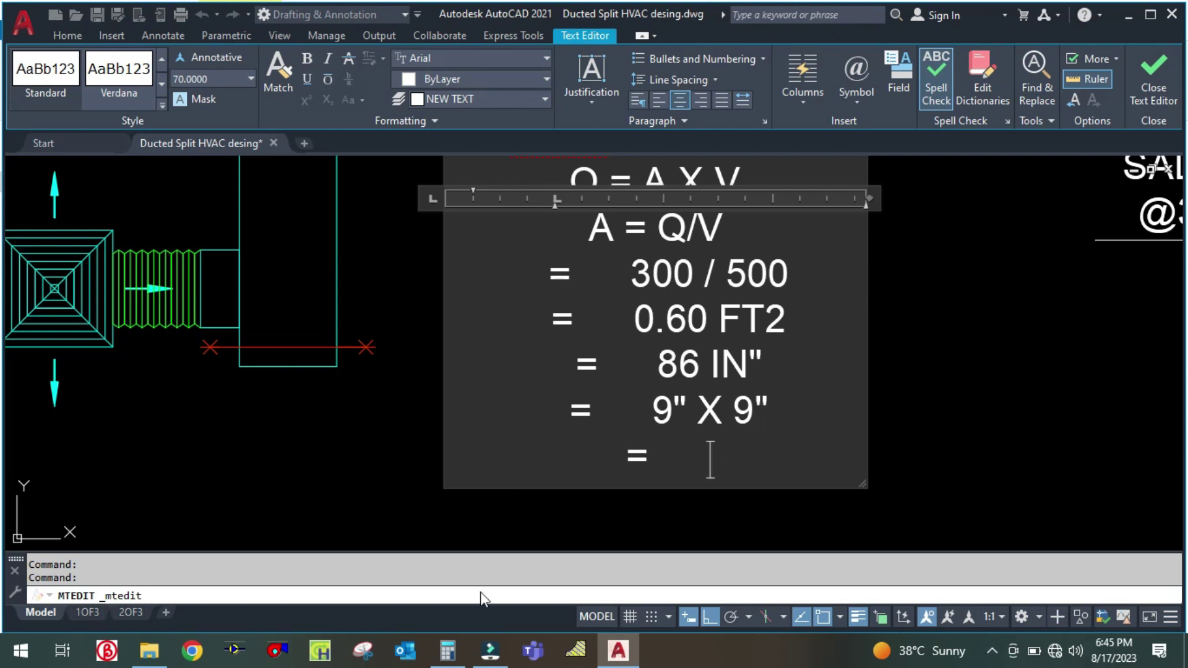
left_click(449, 657)
Step: Compute 9 × 25 = 225, then finish the note with '225 X 225 MM' and commit it
left_click(239, 303)
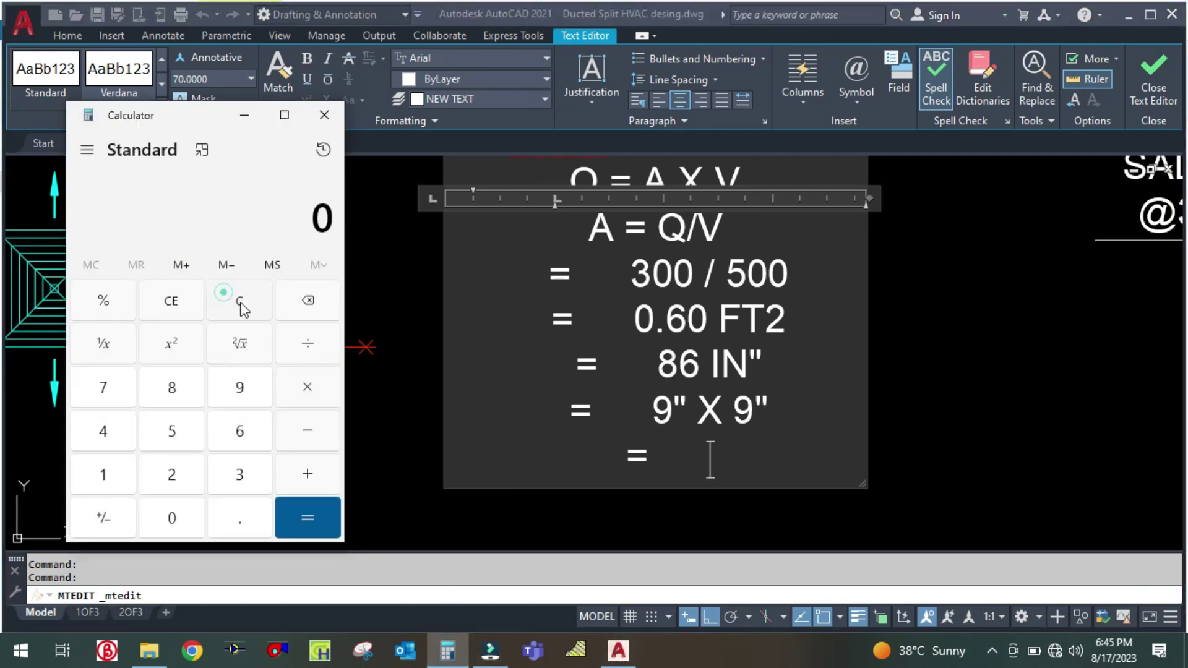
type("9*25")
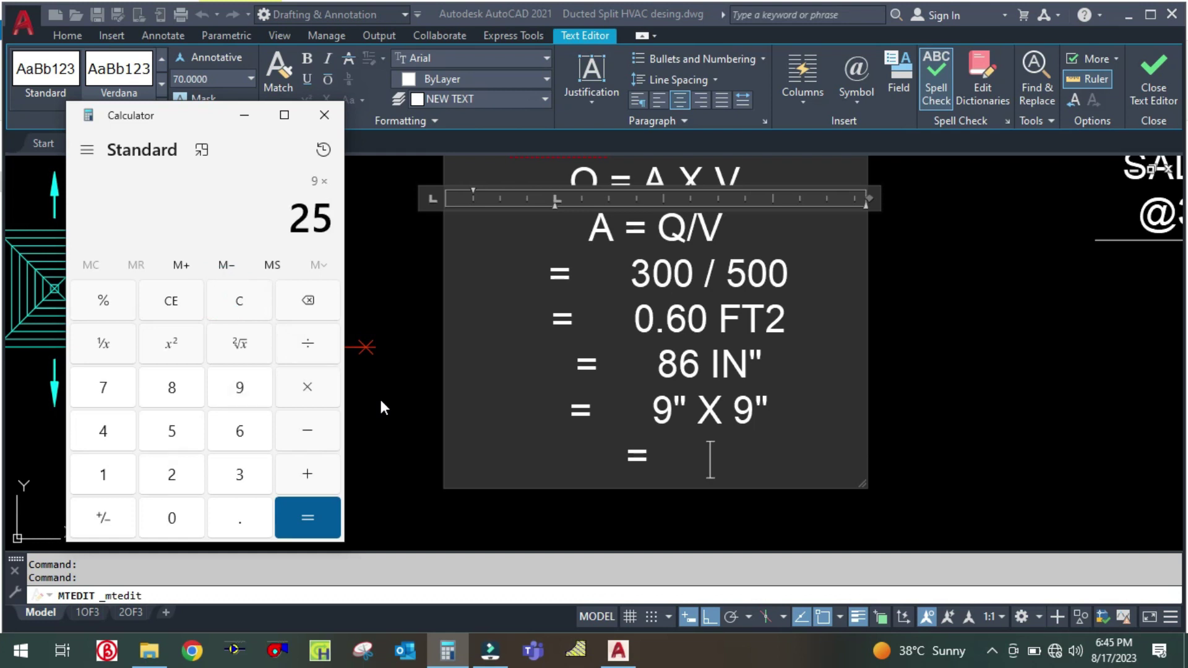
key("Return")
left_click(244, 115)
type("225 X 225")
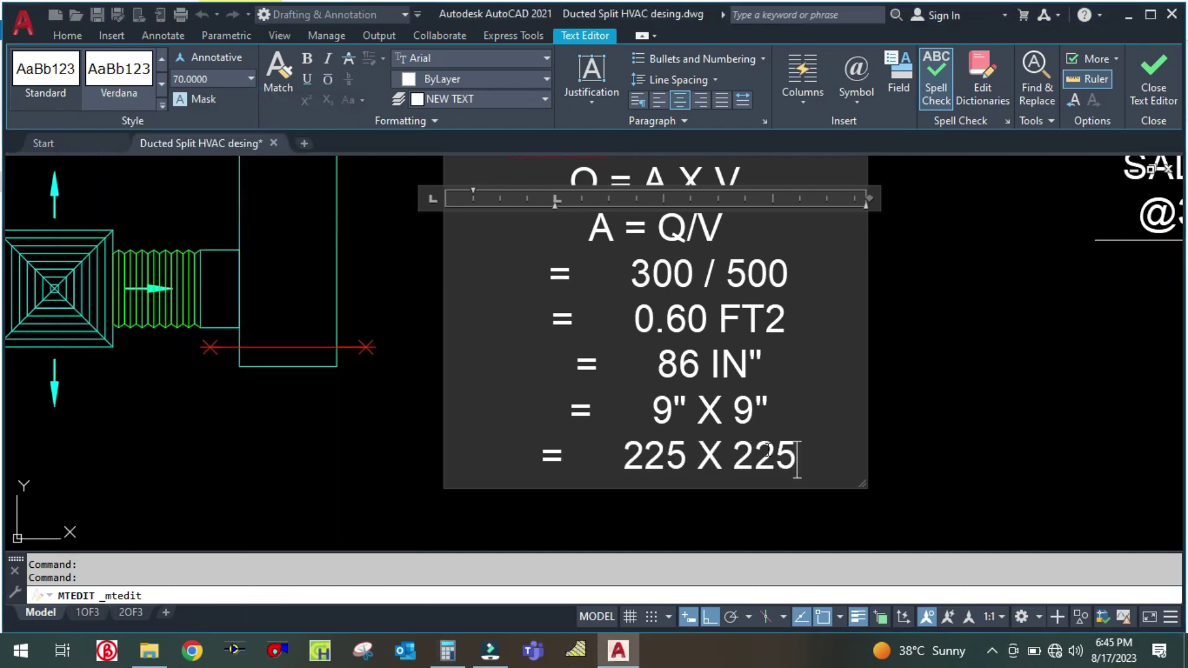
type(" MM")
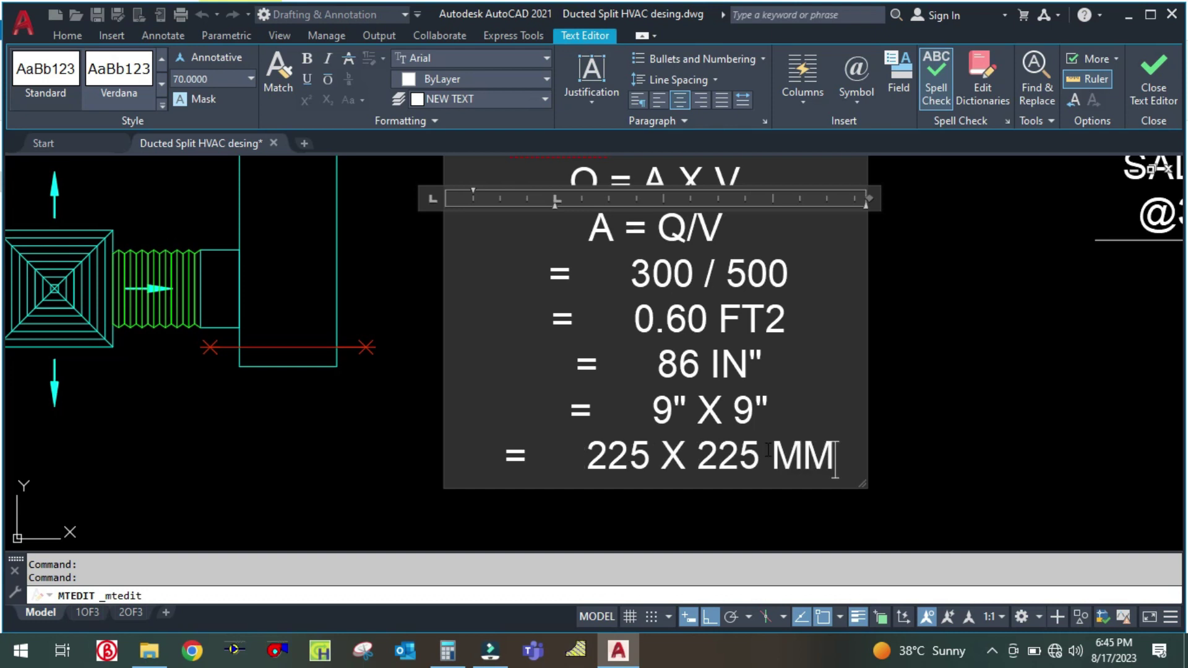
left_click(972, 423)
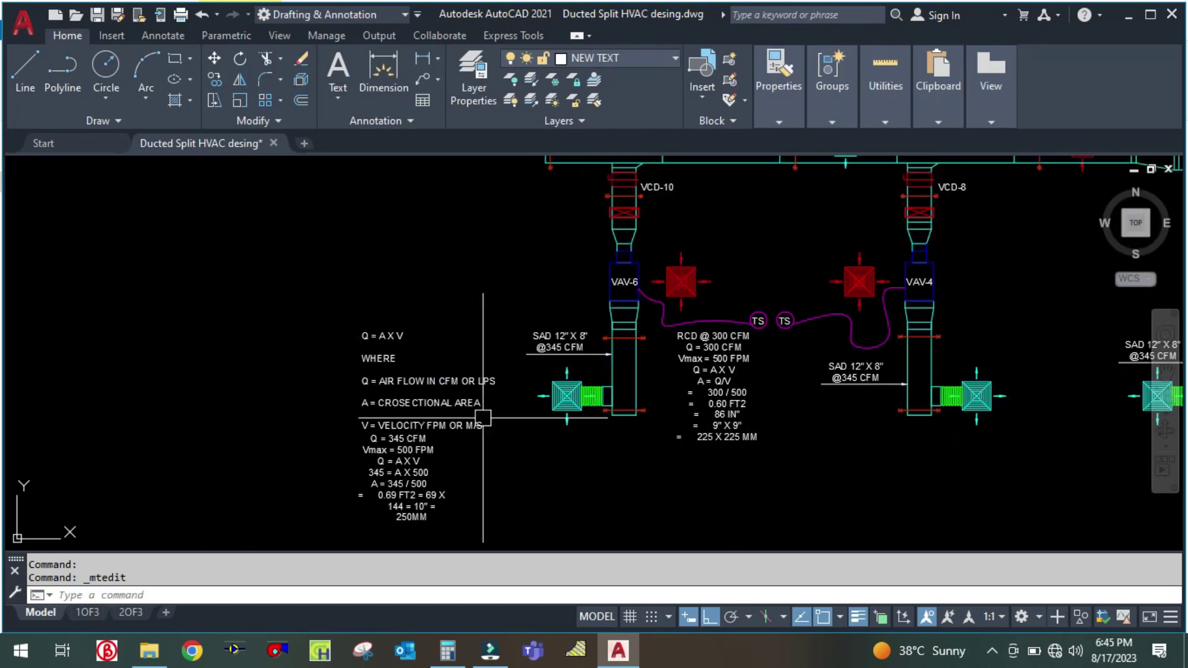